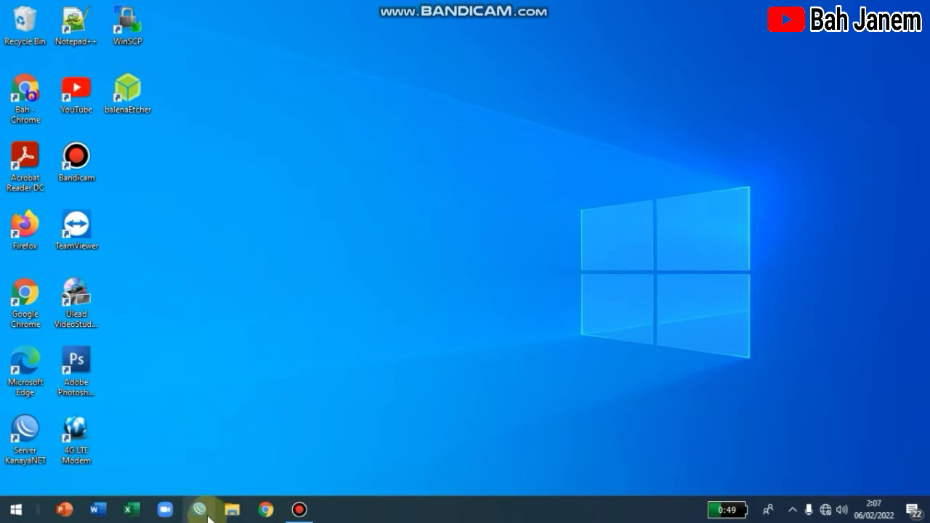
Step: Launch WinBox maximized and target the MikroTik neighbor with login admin and an empty password
{"action": "left_click", "coordinate": [204, 513]}
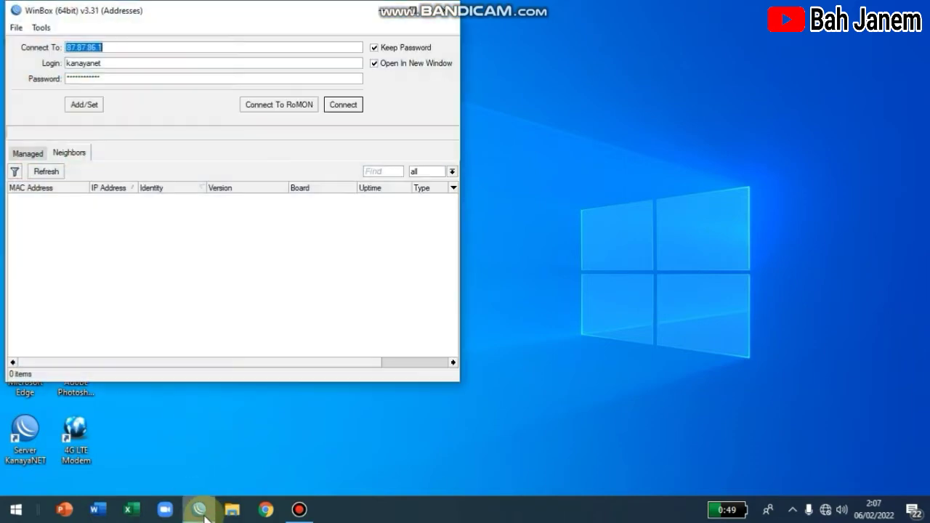
{"action": "double_click", "coordinate": [424, 16]}
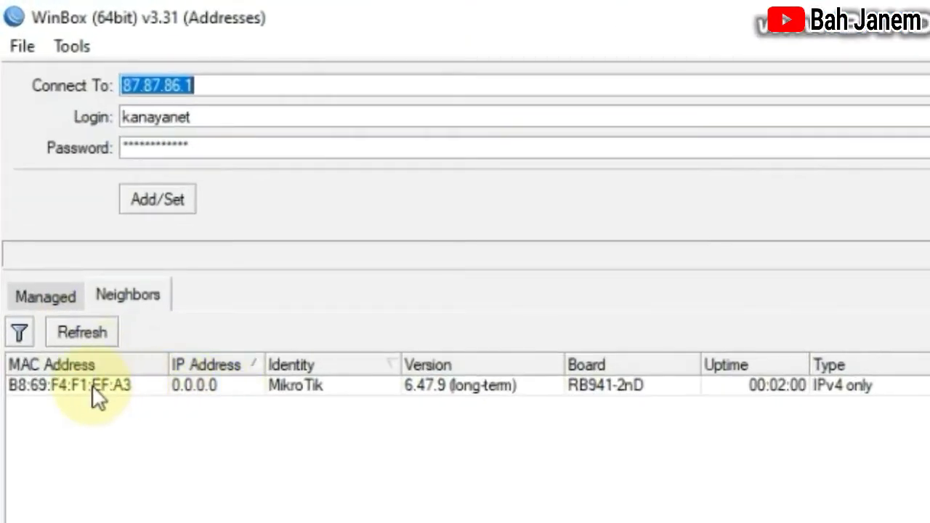
{"action": "left_click", "coordinate": [63, 192]}
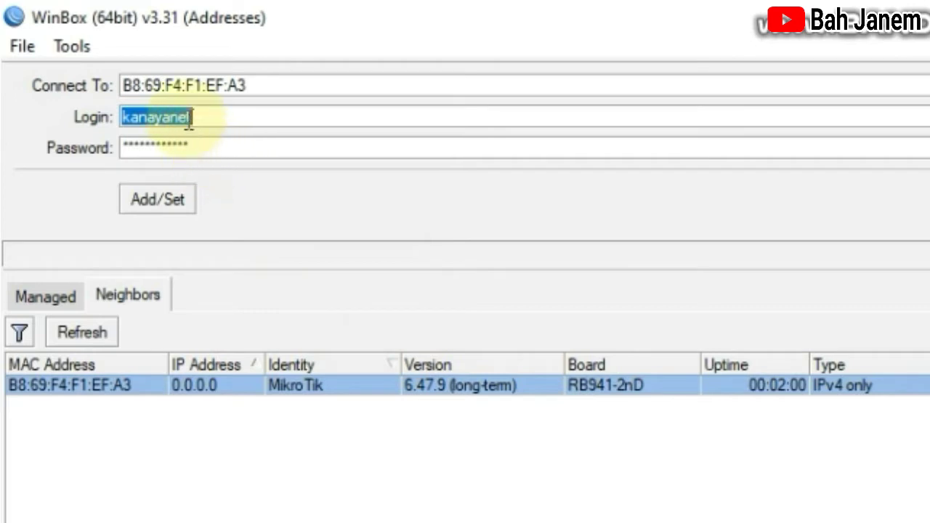
{"action": "type", "text": "admin"}
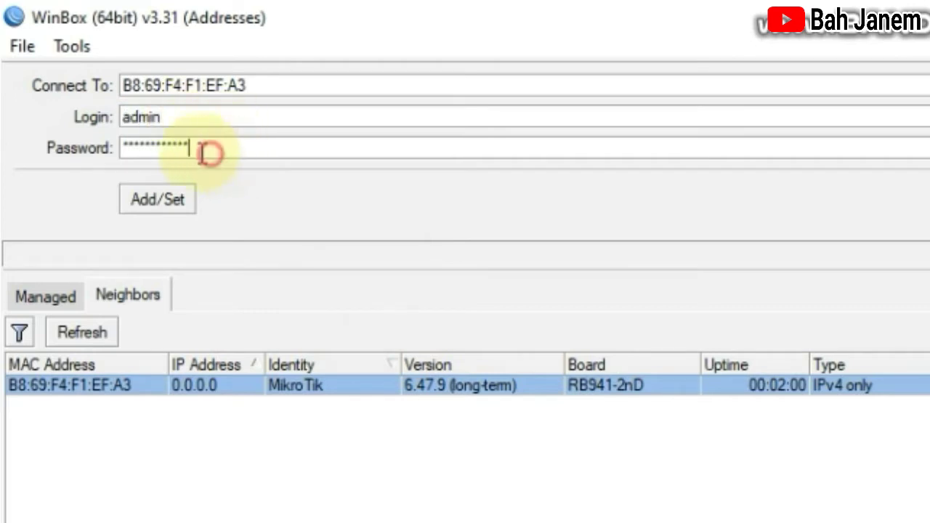
{"action": "key", "text": "Tab"}
{"action": "key", "text": "BackSpace"}
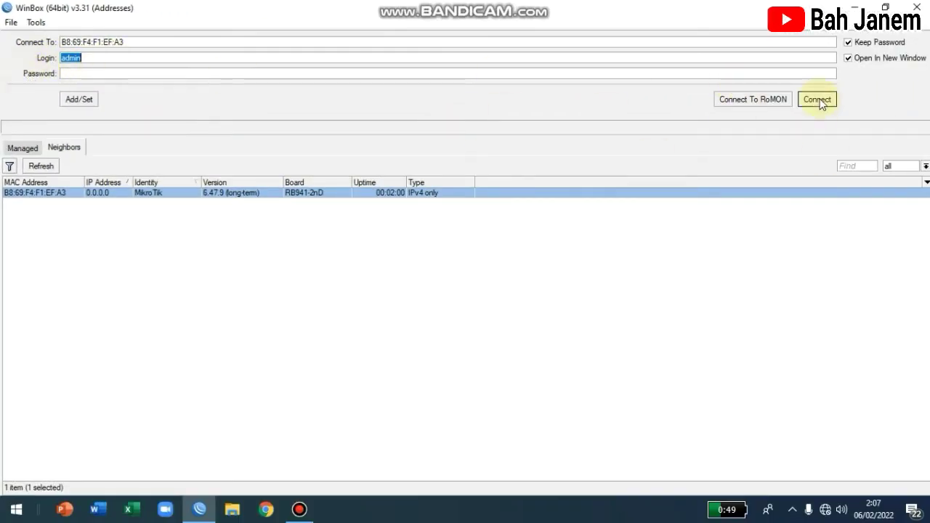
Step: Connect to the router and reset it with No Default Configuration and Do Not Backup, confirming the reboot
{"action": "left_click", "coordinate": [818, 100]}
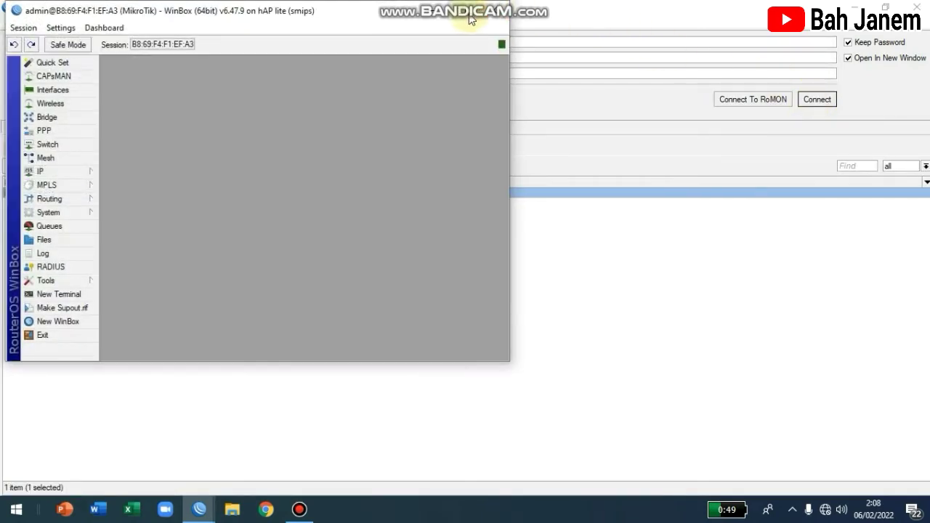
{"action": "left_click", "coordinate": [465, 10]}
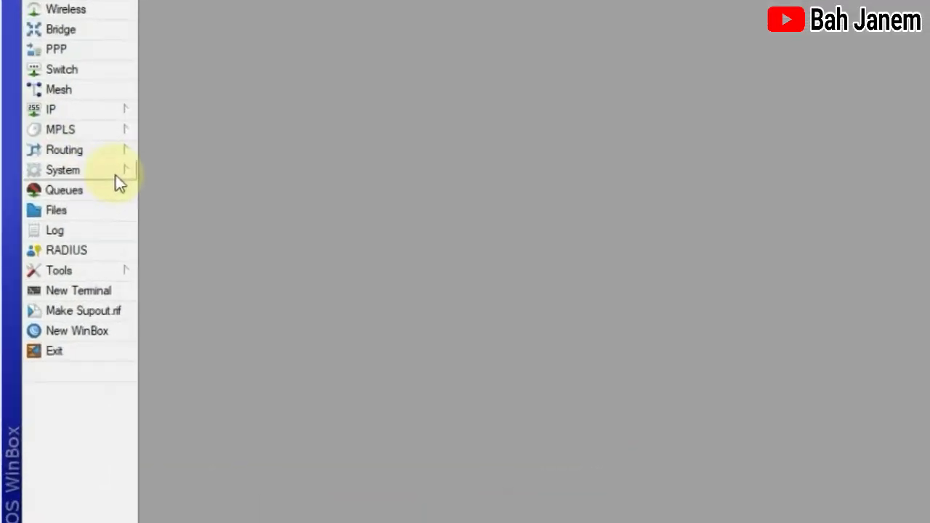
{"action": "left_click", "coordinate": [115, 175]}
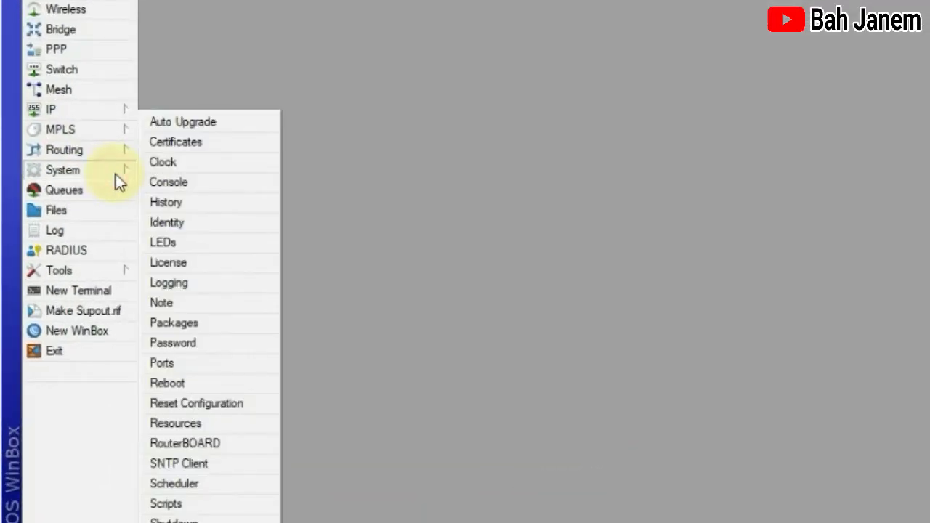
{"action": "left_click", "coordinate": [128, 159]}
{"action": "left_click", "coordinate": [104, 169]}
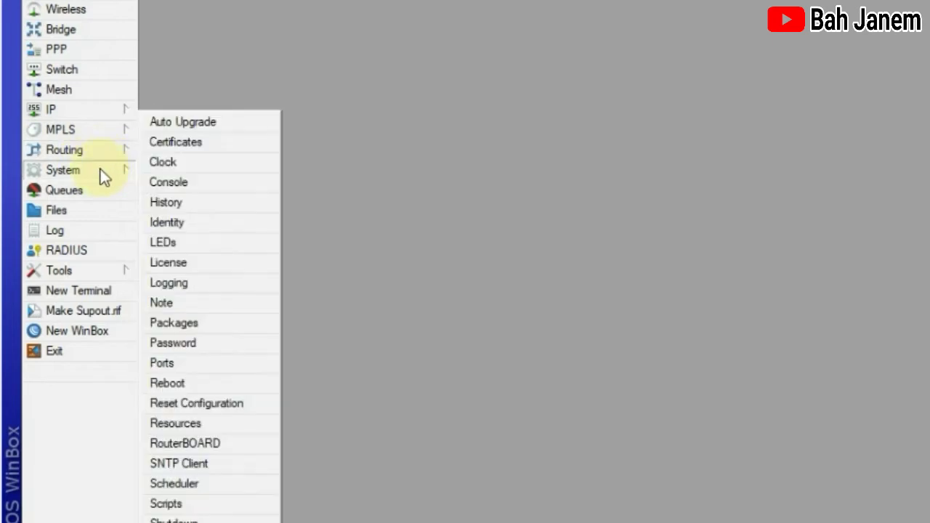
{"action": "left_click", "coordinate": [231, 408]}
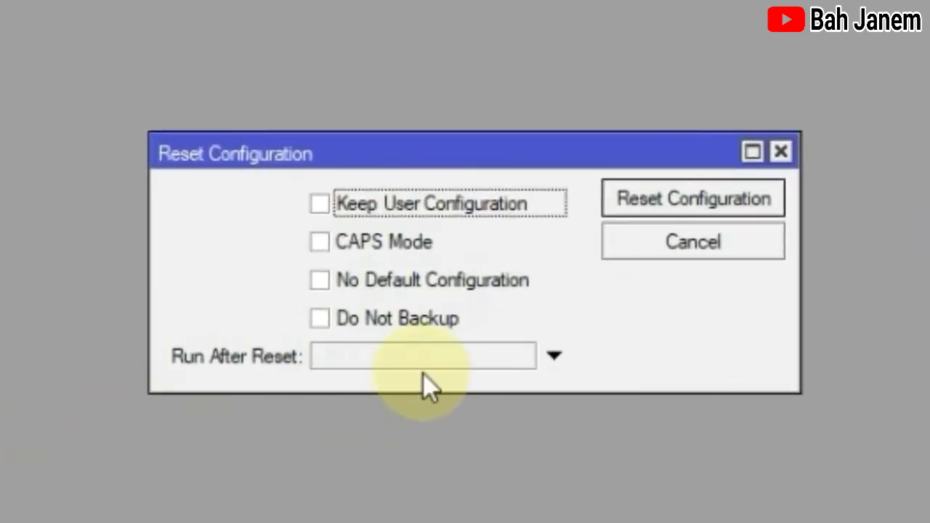
{"action": "left_click", "coordinate": [321, 280]}
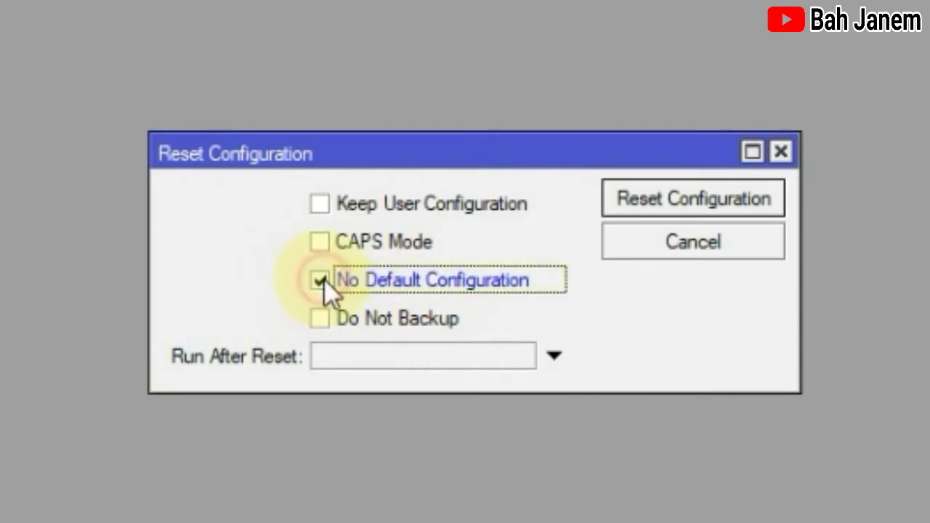
{"action": "left_click", "coordinate": [320, 320]}
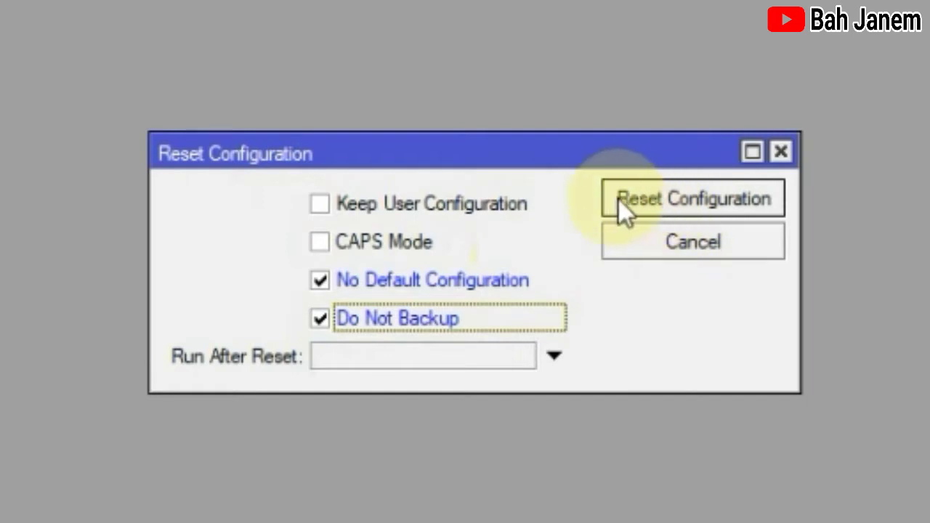
{"action": "left_click", "coordinate": [687, 201]}
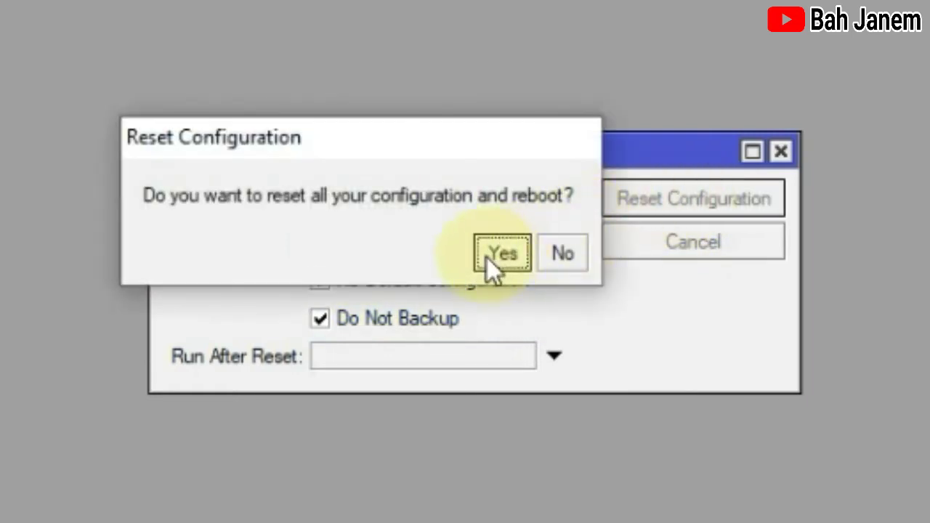
{"action": "left_click", "coordinate": [501, 254]}
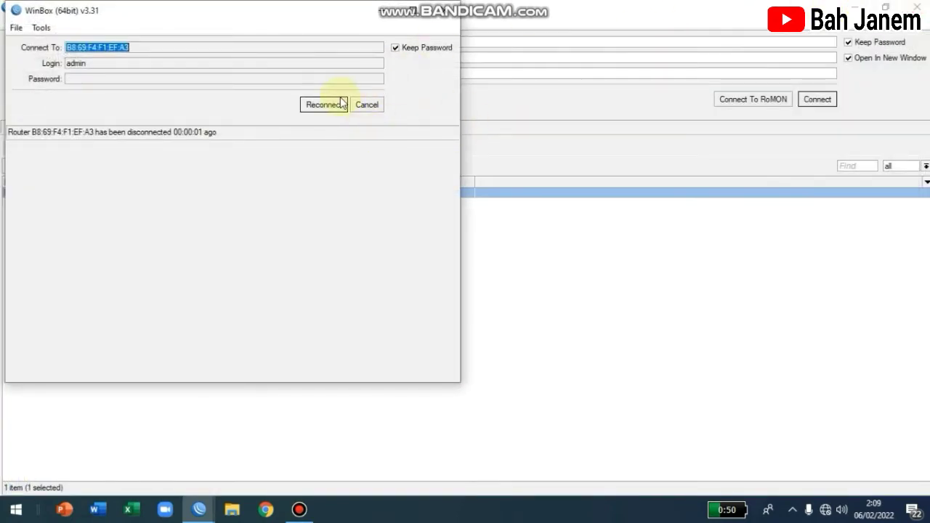
Step: Dismiss the reconnect prompt, refresh Neighbors and connect again to the reset router
{"action": "double_click", "coordinate": [419, 19]}
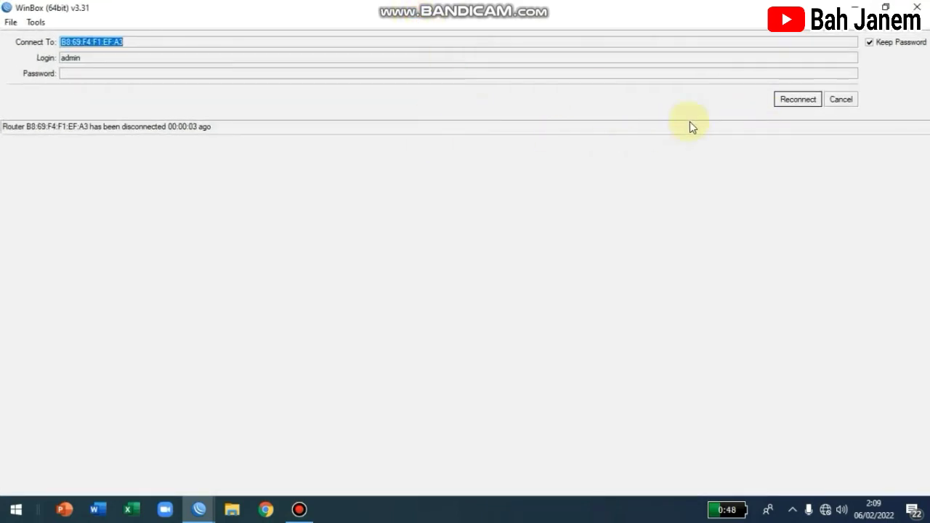
{"action": "left_click", "coordinate": [838, 105]}
{"action": "left_click", "coordinate": [44, 166]}
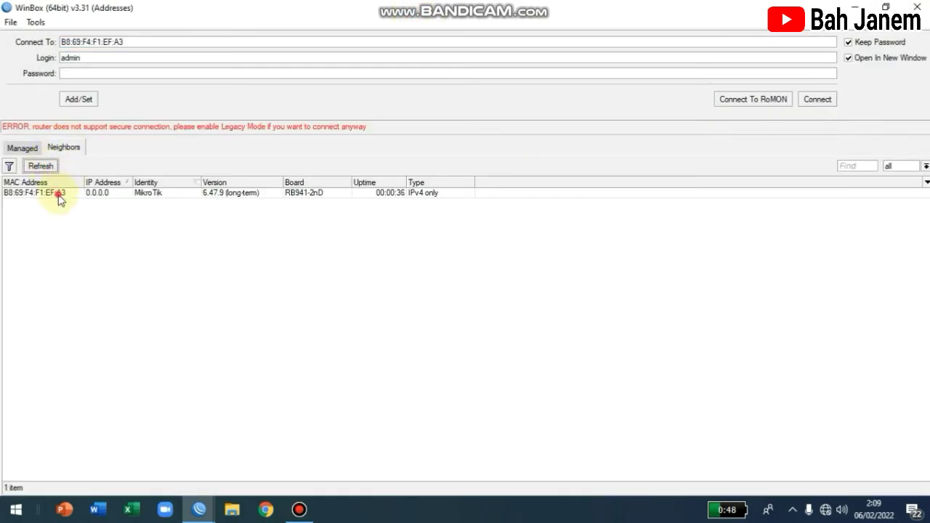
{"action": "left_click", "coordinate": [58, 194]}
{"action": "left_click", "coordinate": [816, 100]}
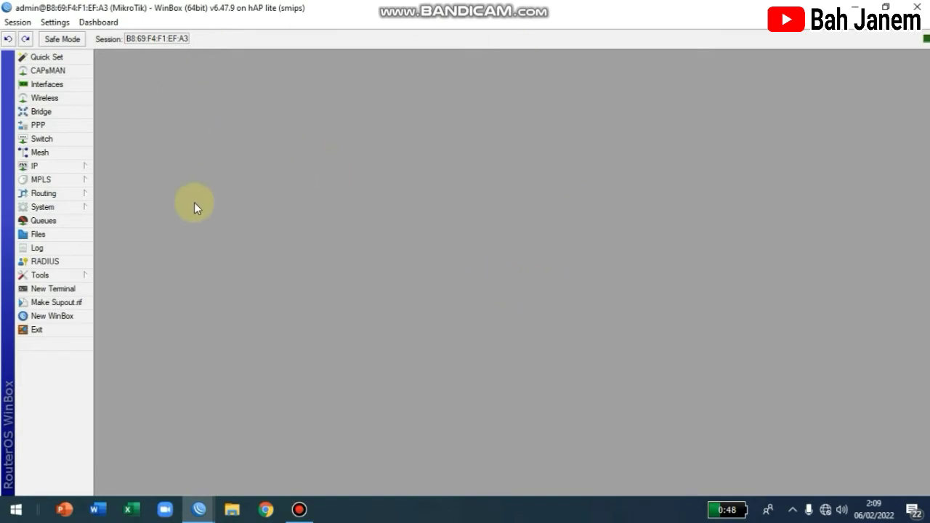
Step: Review the Interfaces, Wireless and empty IP Address lists, close all three, and open the IP menu
{"action": "left_click", "coordinate": [61, 85]}
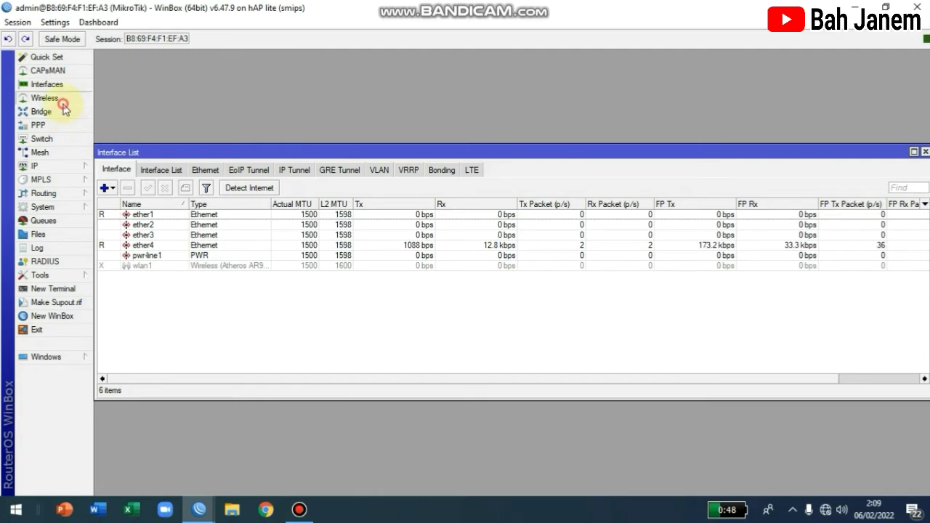
{"action": "left_click", "coordinate": [62, 99]}
{"action": "left_click", "coordinate": [59, 166]}
{"action": "left_click", "coordinate": [116, 193]}
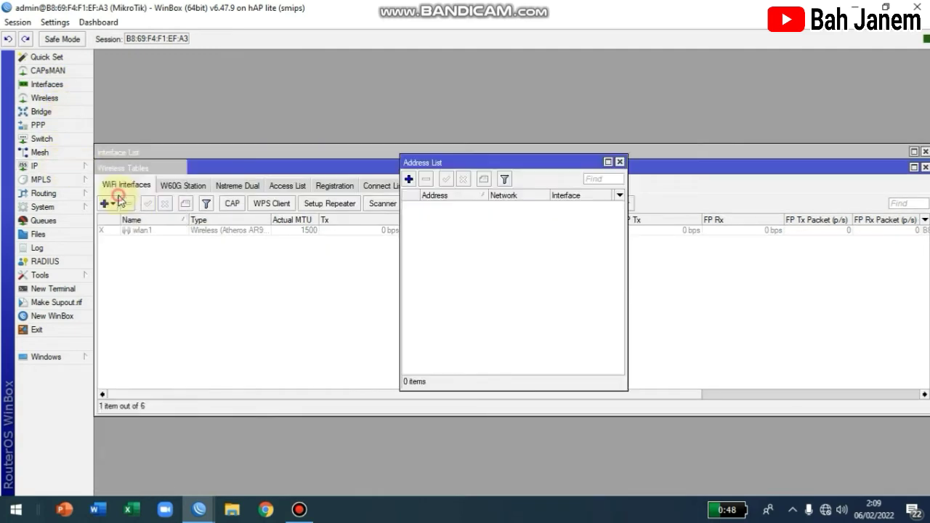
{"action": "left_click", "coordinate": [618, 161]}
{"action": "left_click", "coordinate": [925, 167]}
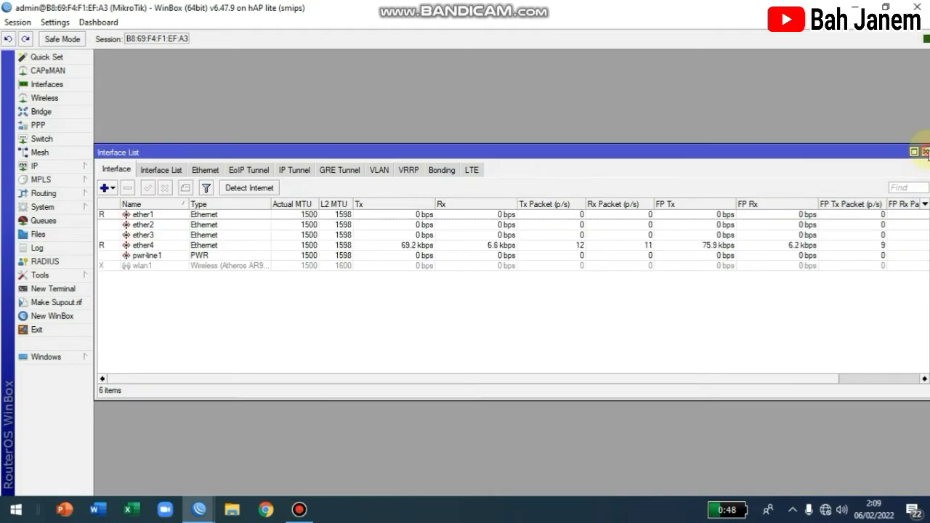
{"action": "left_click", "coordinate": [924, 151]}
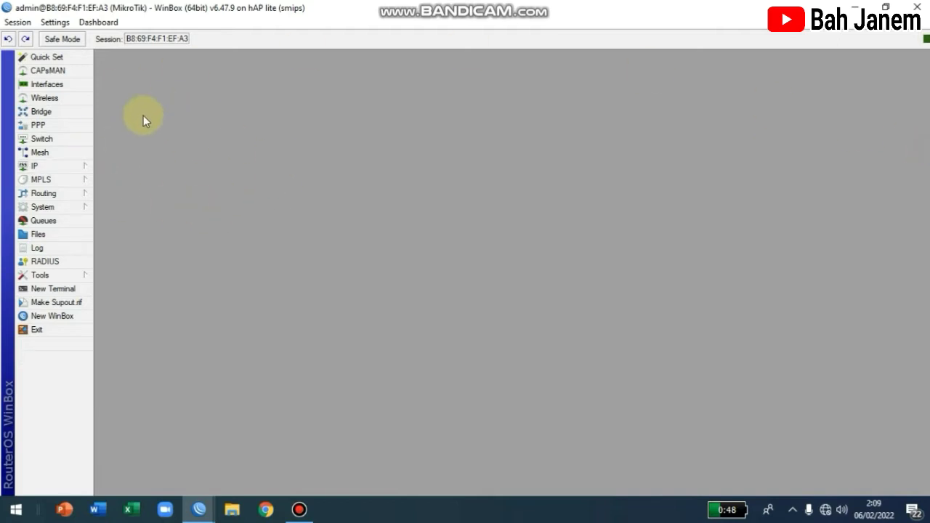
{"action": "left_click", "coordinate": [79, 173]}
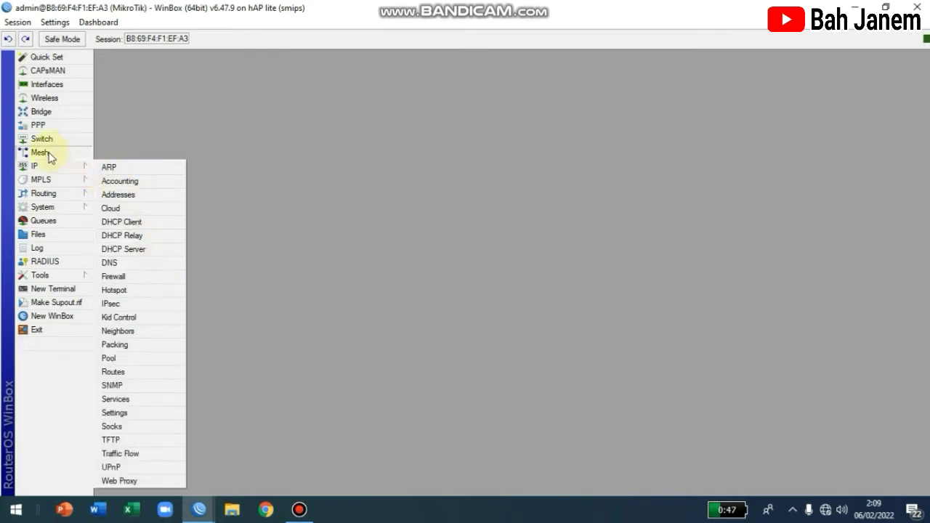
Step: Add the static address 192.168.1.2/24 on ether1 and move the Address List aside
{"action": "left_click", "coordinate": [137, 193]}
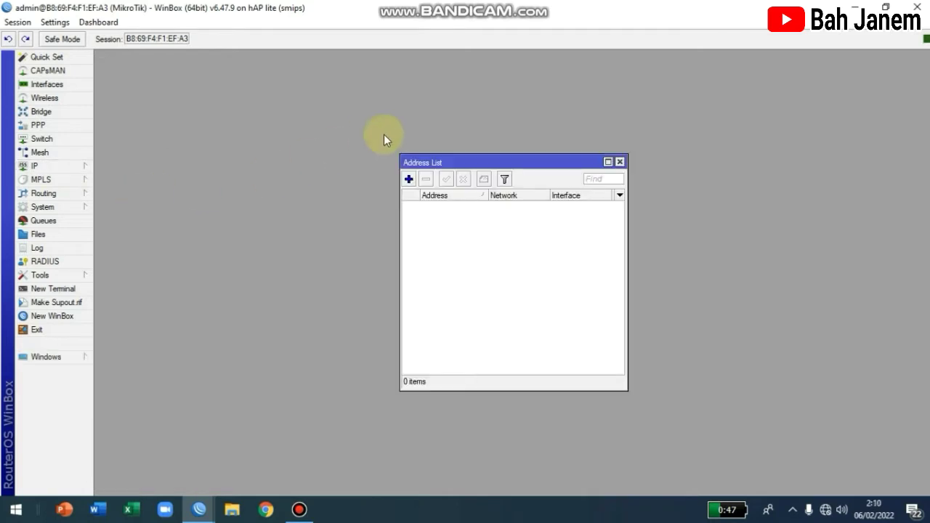
{"action": "left_click", "coordinate": [408, 179]}
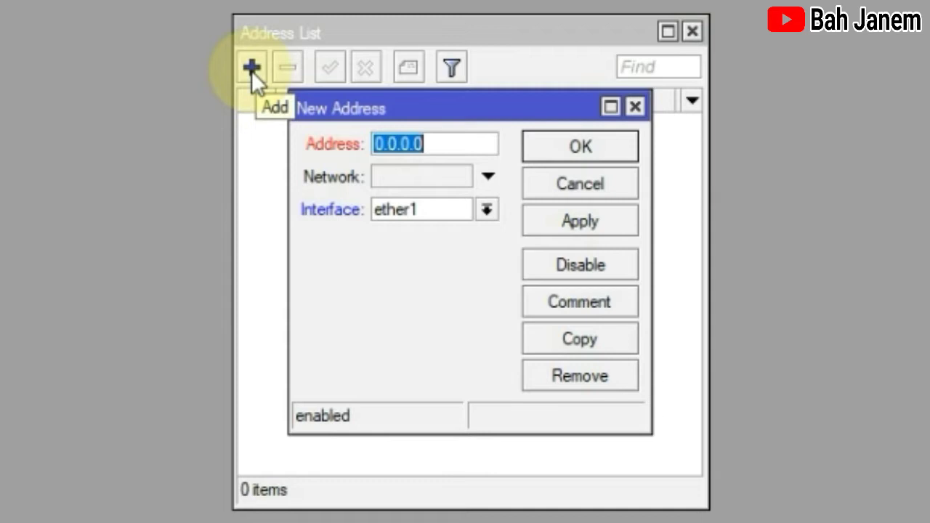
{"action": "type", "text": "192"}
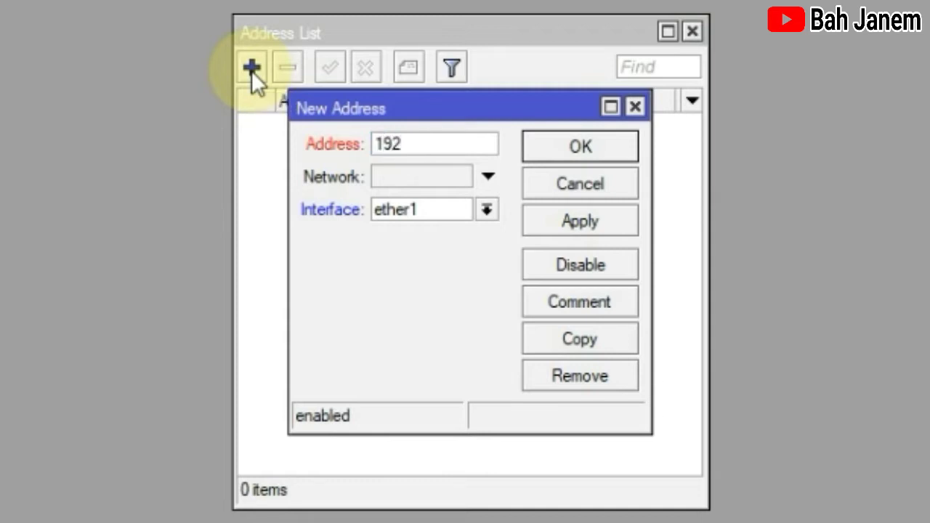
{"action": "type", "text": ".168"}
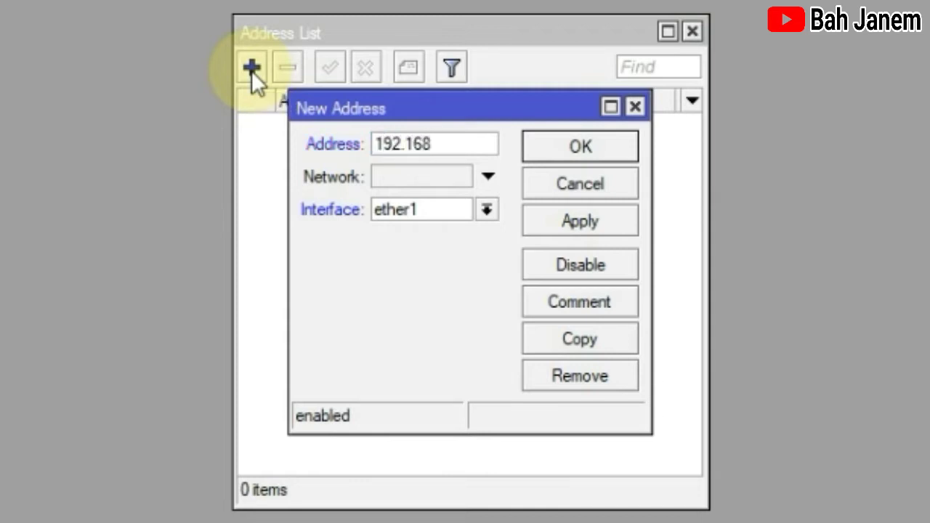
{"action": "type", "text": ".1.2/"}
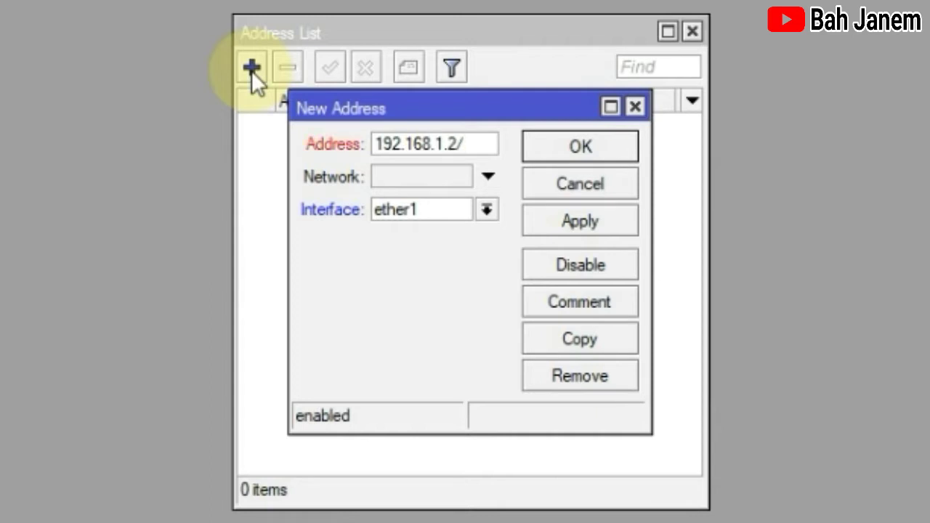
{"action": "type", "text": "24"}
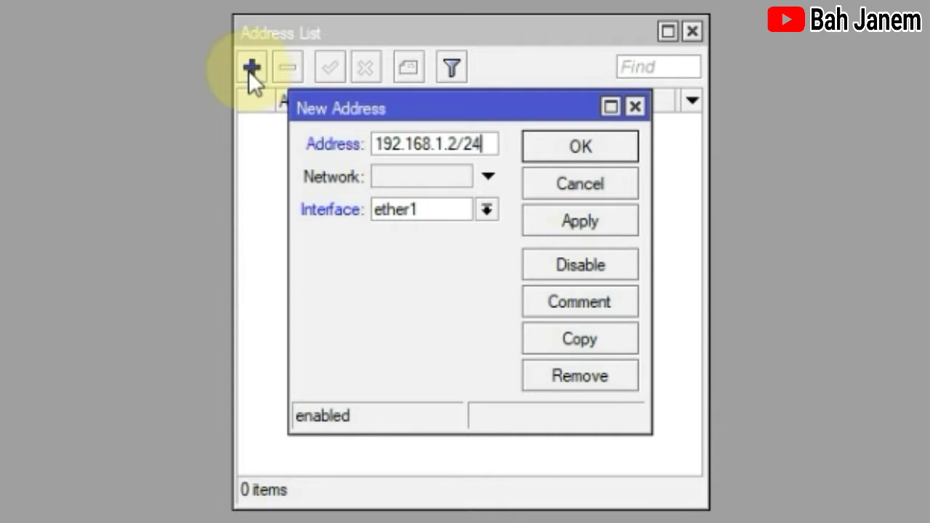
{"action": "left_click", "coordinate": [447, 211]}
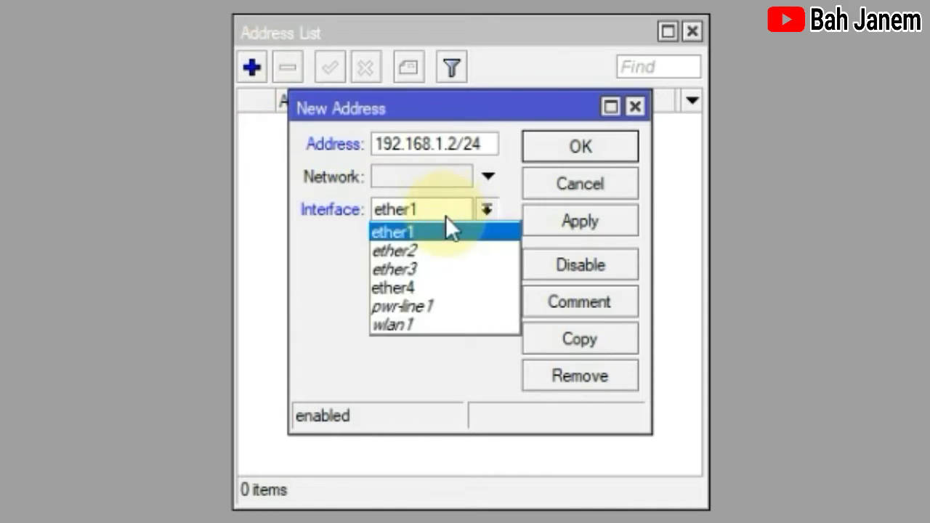
{"action": "left_click", "coordinate": [440, 211]}
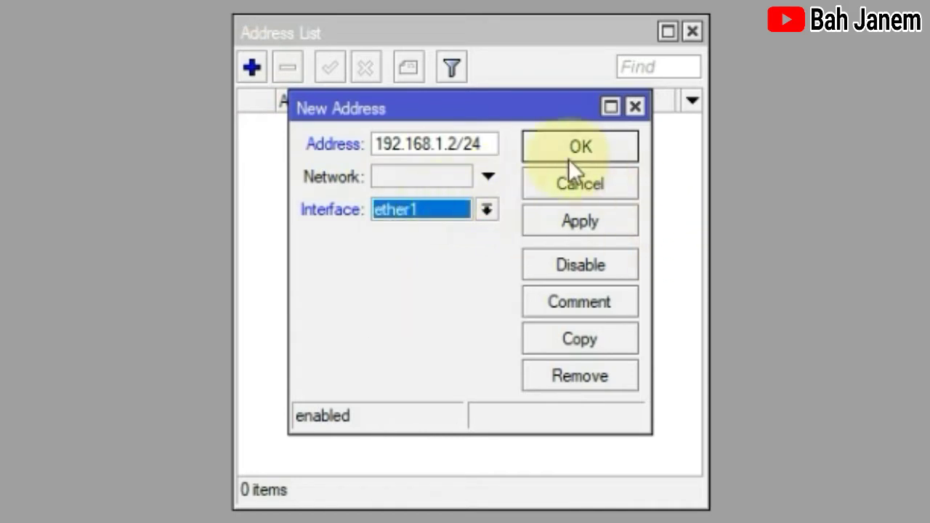
{"action": "left_click", "coordinate": [595, 216]}
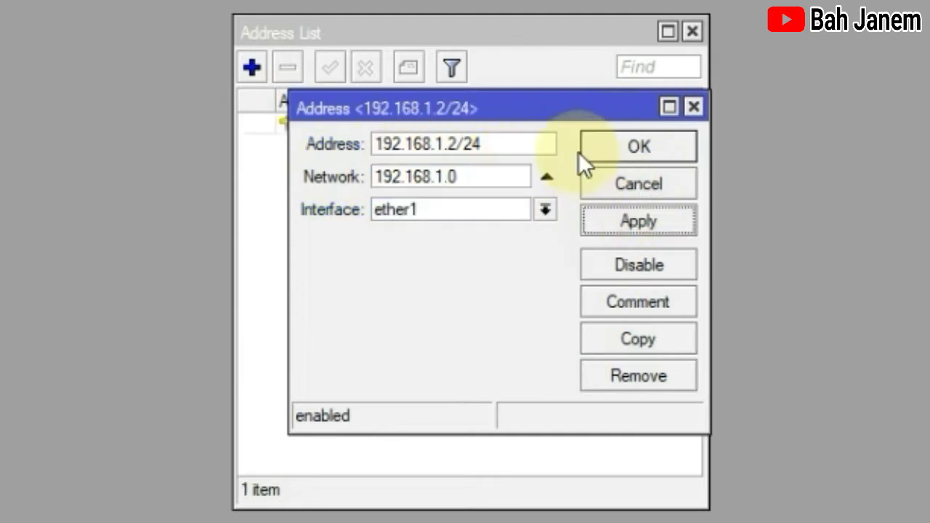
{"action": "left_click", "coordinate": [635, 149]}
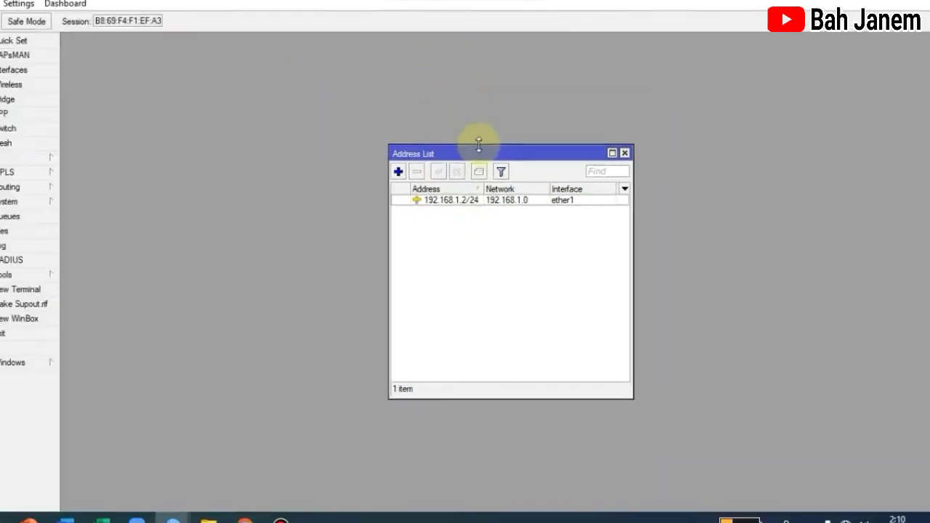
{"action": "left_click_drag", "start_coordinate": [477, 153], "coordinate": [783, 63]}
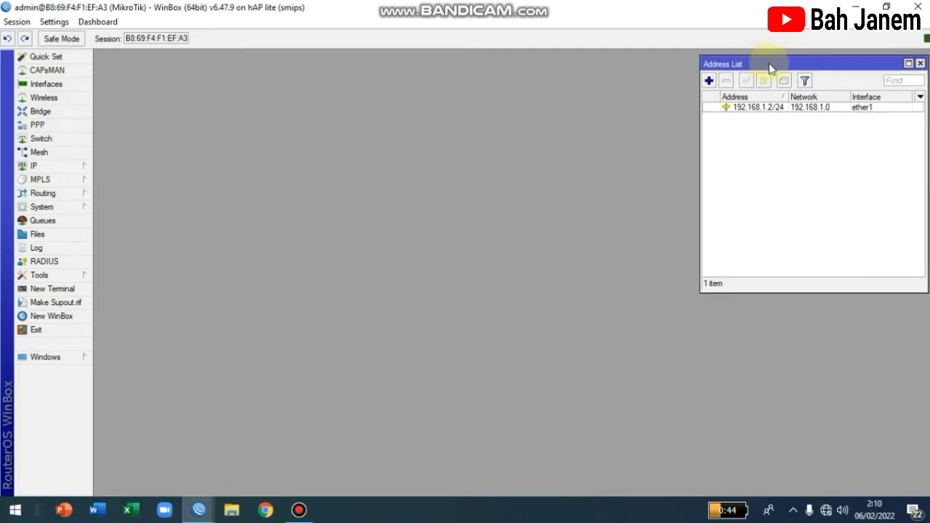
{"action": "mouse_move", "coordinate": [768, 62]}
{"action": "left_mouse_down"}
{"action": "mouse_move", "coordinate": [707, 70]}
{"action": "mouse_move", "coordinate": [763, 65]}
{"action": "mouse_move", "coordinate": [756, 60]}
{"action": "left_mouse_up"}
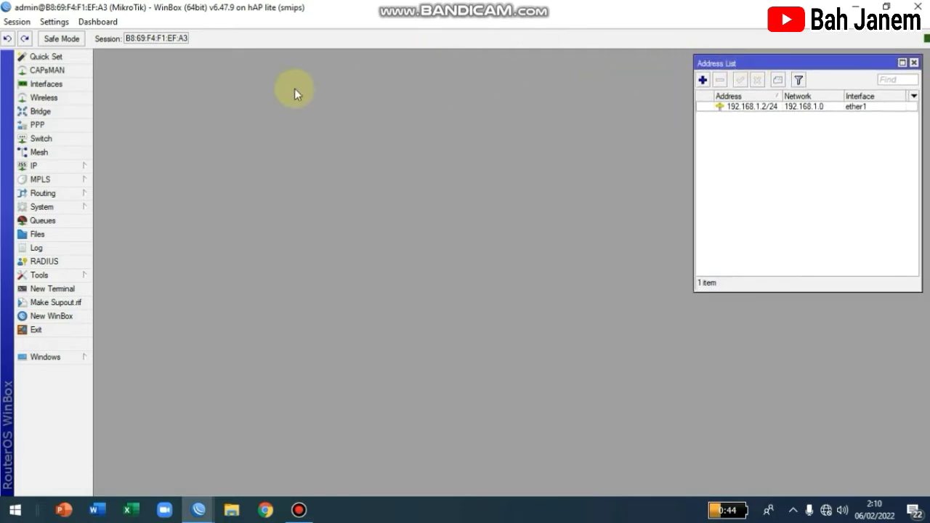
Step: Create a DHCP client on interface ether1 from IP > DHCP Client
{"action": "left_click", "coordinate": [75, 167]}
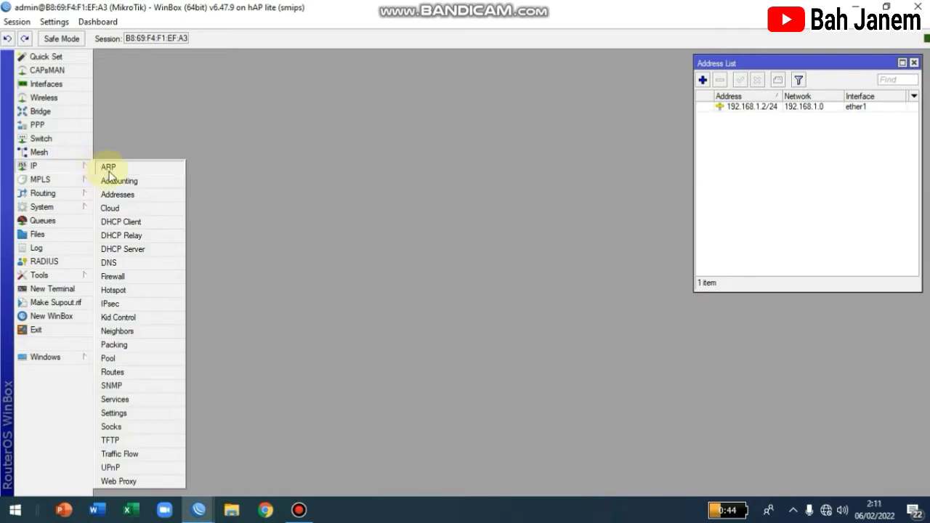
{"action": "left_click", "coordinate": [131, 222]}
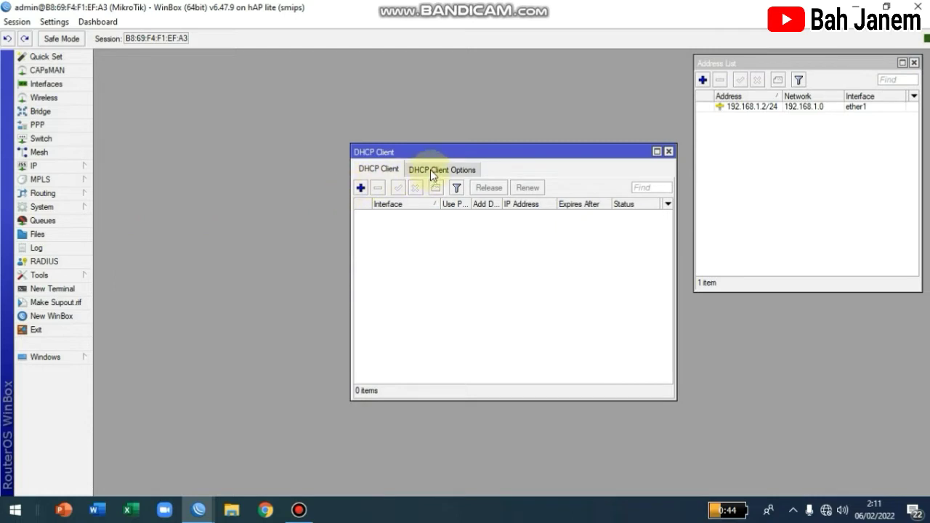
{"action": "left_click", "coordinate": [360, 188]}
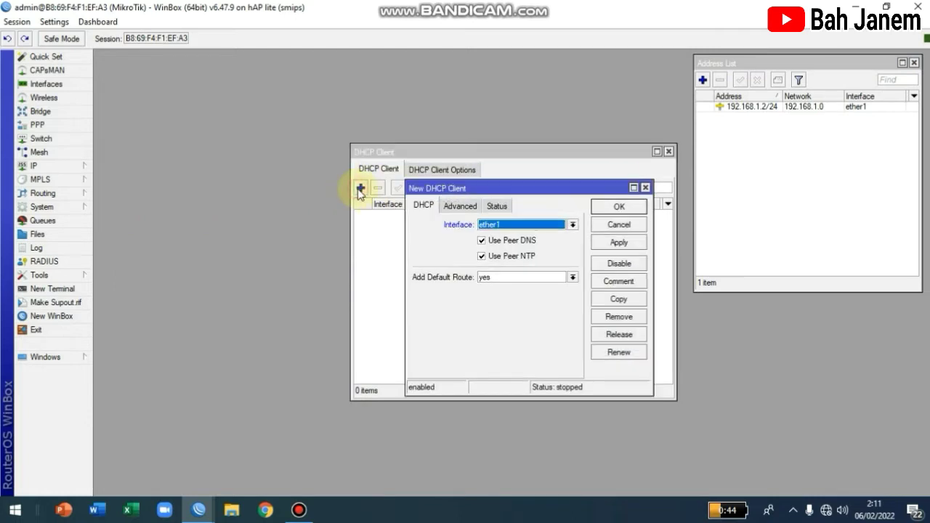
{"action": "left_click", "coordinate": [644, 187]}
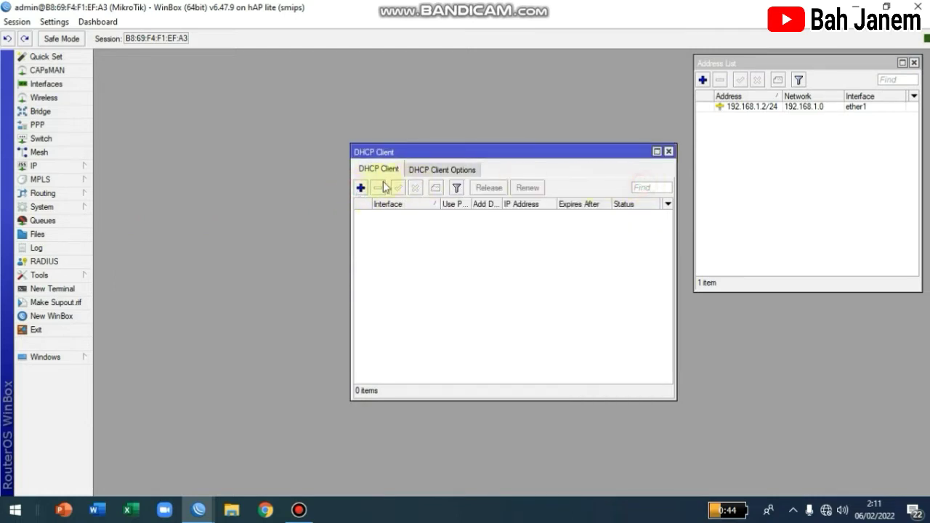
{"action": "left_click", "coordinate": [361, 188]}
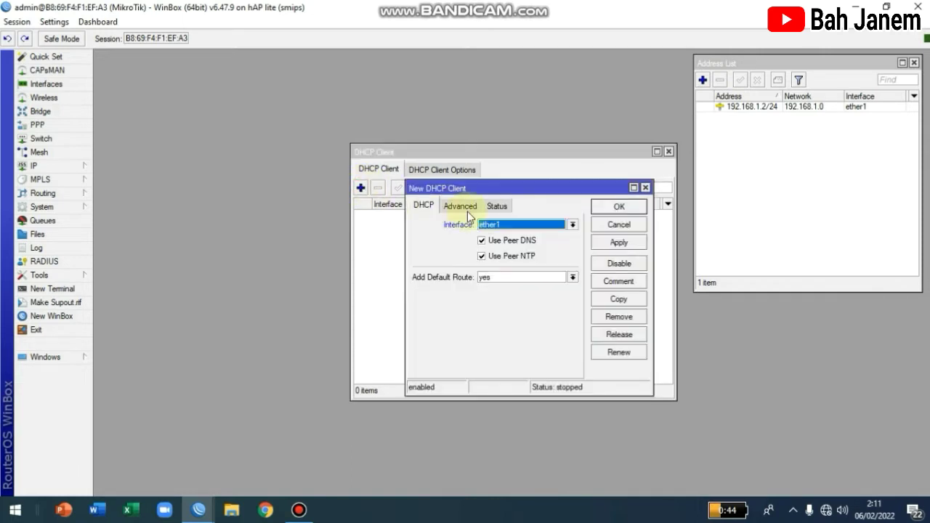
{"action": "left_click", "coordinate": [616, 243]}
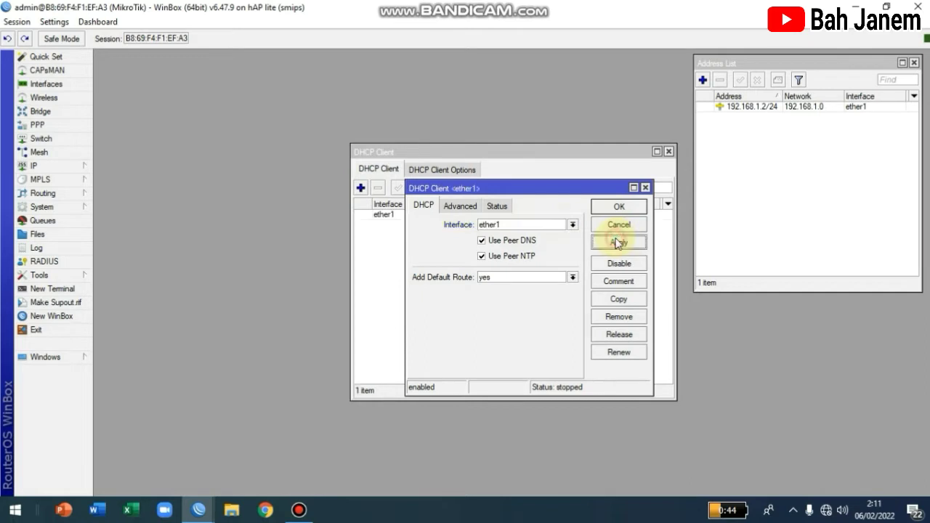
{"action": "left_click", "coordinate": [612, 208]}
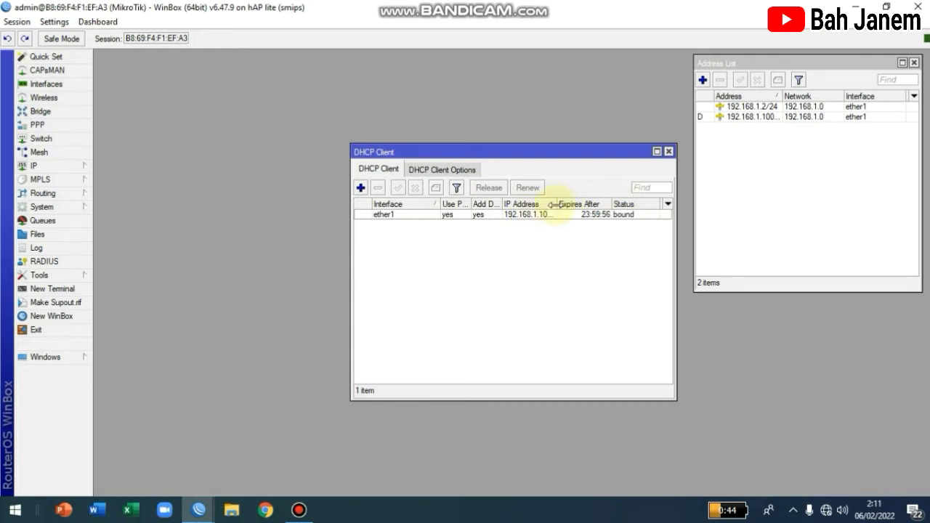
Step: Check the bound 192.168.1.100/24 lease, widening the Address column to read it
{"action": "left_click_drag", "start_coordinate": [556, 203], "coordinate": [586, 202]}
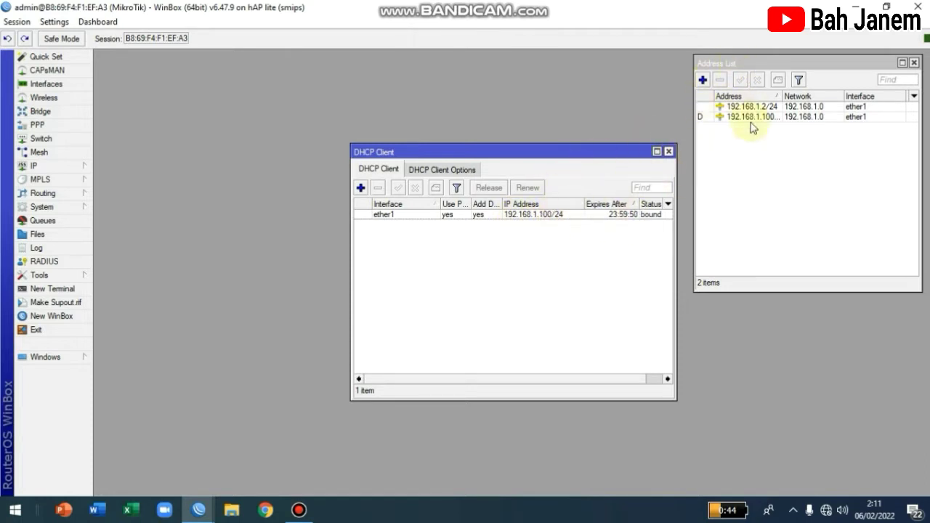
{"action": "left_click", "coordinate": [699, 117]}
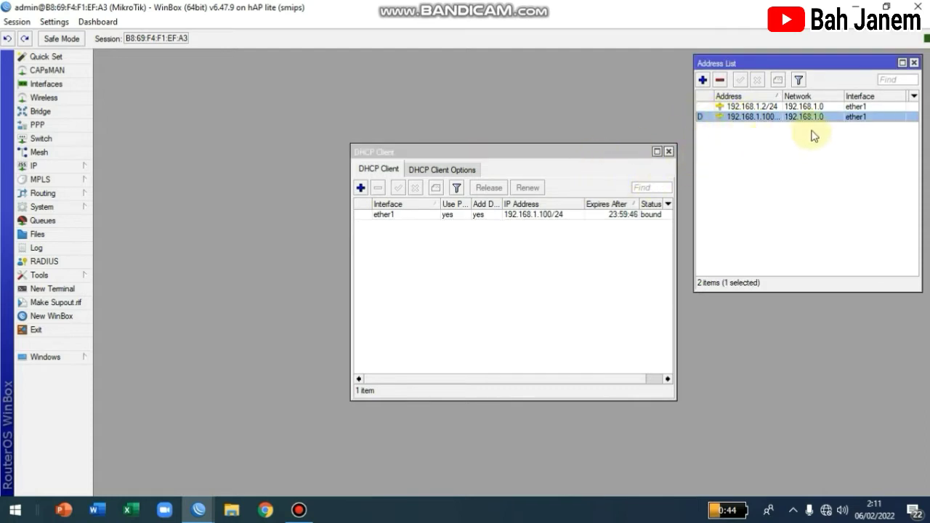
{"action": "left_click", "coordinate": [646, 216]}
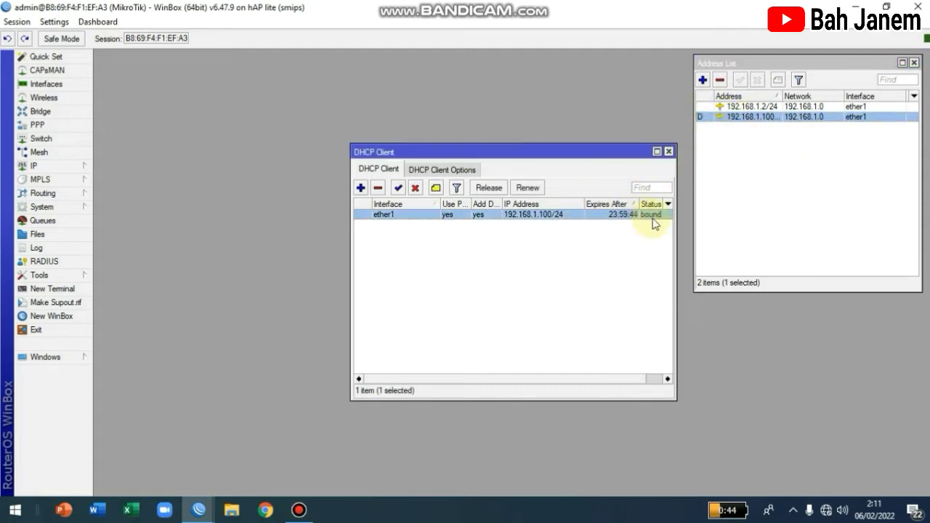
{"action": "left_click_drag", "start_coordinate": [608, 152], "coordinate": [589, 66]}
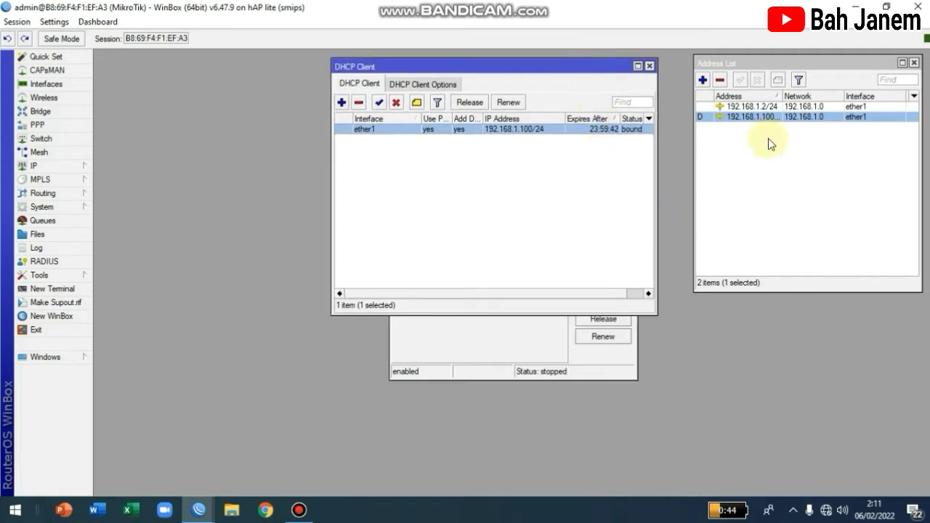
{"action": "left_click_drag", "start_coordinate": [778, 94], "coordinate": [799, 94]}
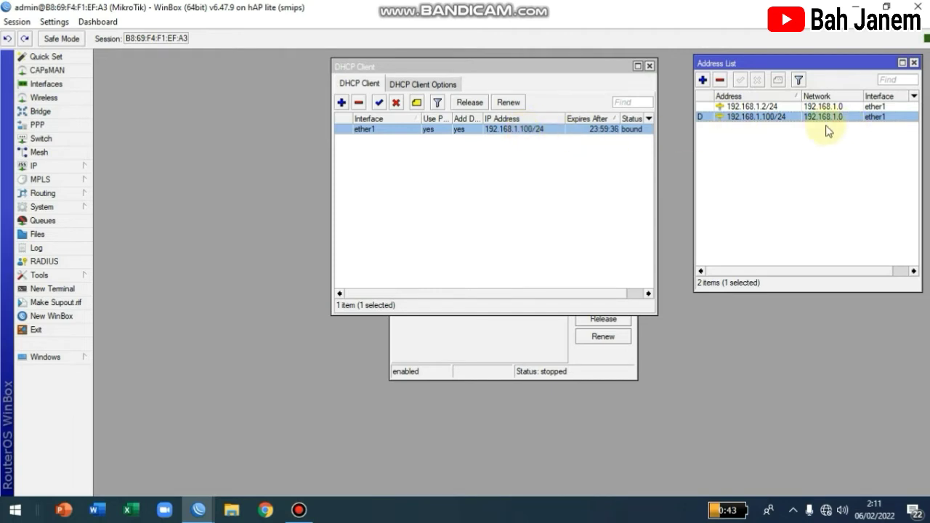
{"action": "mouse_move", "coordinate": [702, 123]}
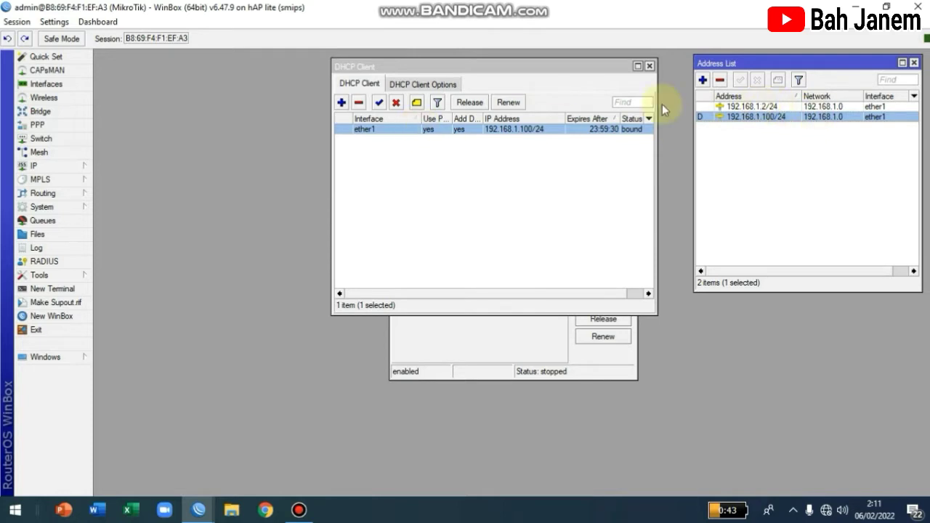
Step: Remove the ether1 DHCP client and close both DHCP Client windows
{"action": "left_click", "coordinate": [358, 102]}
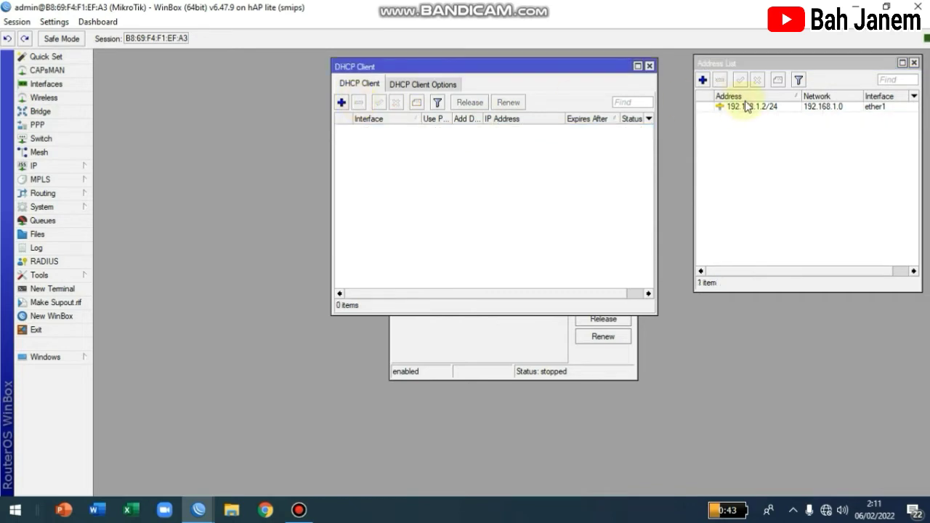
{"action": "left_click", "coordinate": [650, 65]}
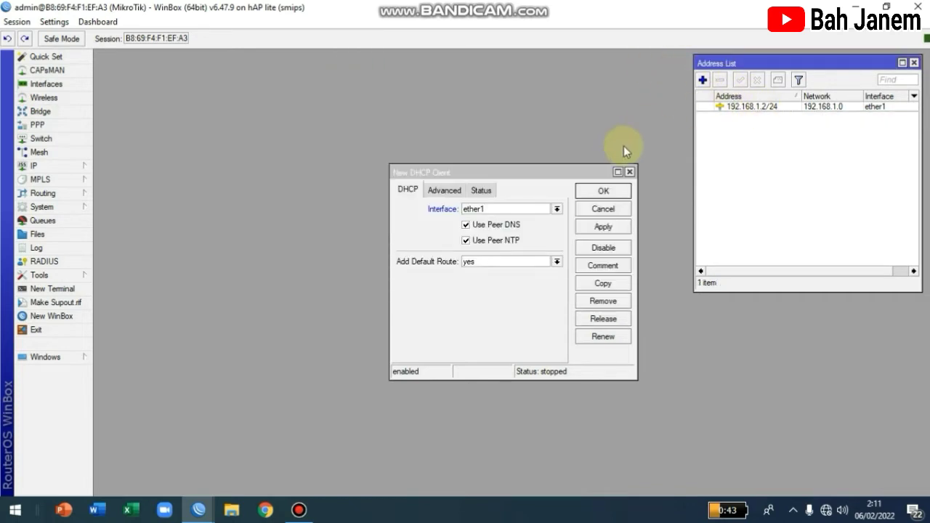
{"action": "left_click", "coordinate": [629, 172]}
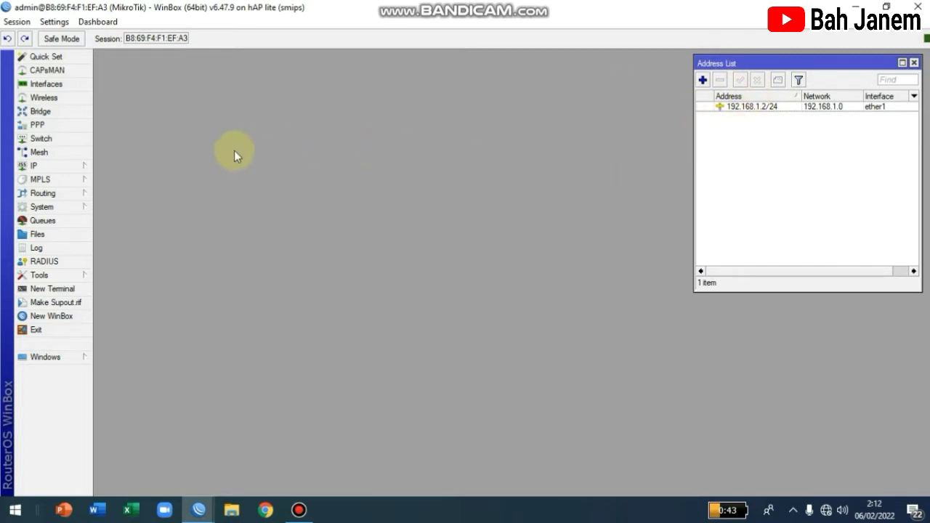
Step: Enter 192.168.1.1 as the DNS server, enable Allow Remote Requests, and apply the DNS settings
{"action": "left_click", "coordinate": [78, 173]}
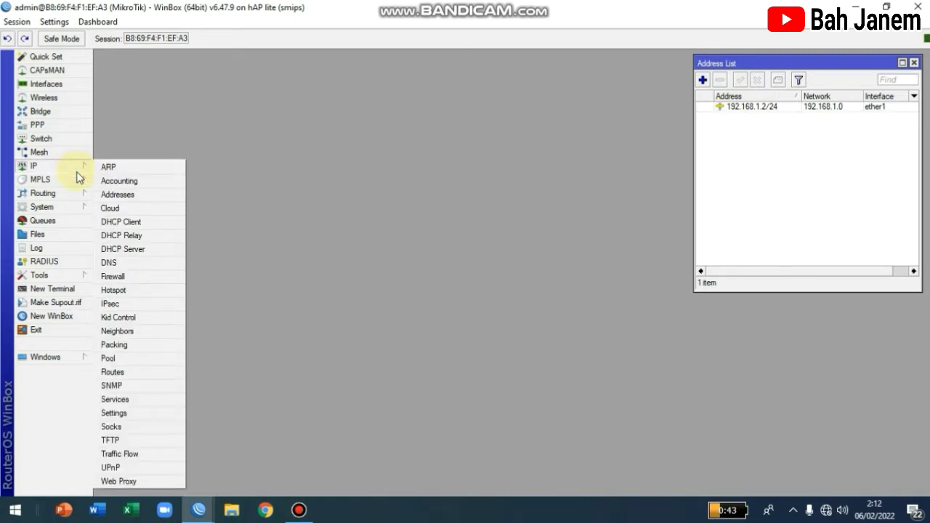
{"action": "left_click", "coordinate": [139, 265]}
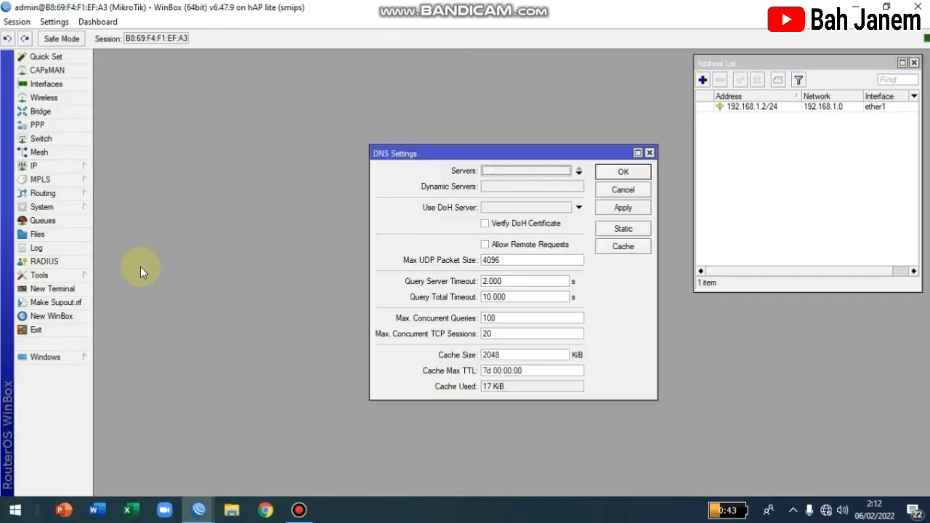
{"action": "left_click_drag", "start_coordinate": [505, 162], "coordinate": [515, 71]}
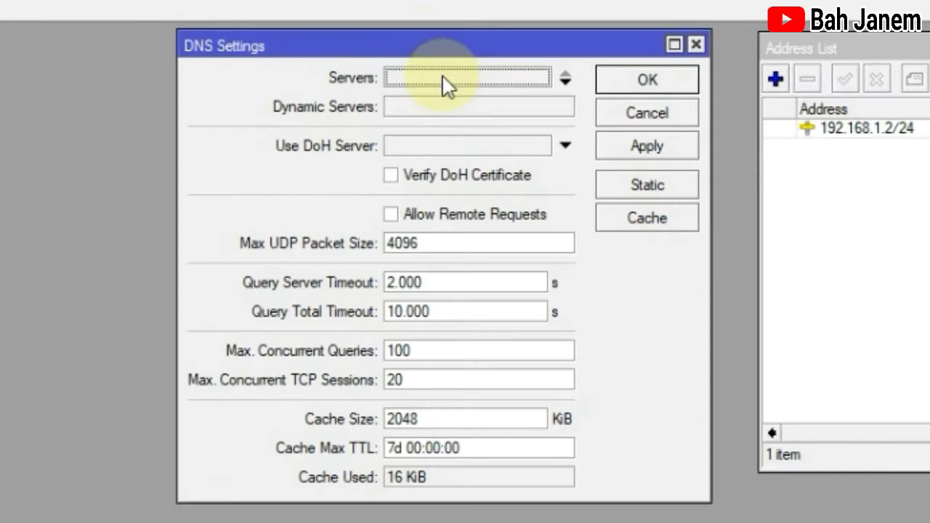
{"action": "left_click", "coordinate": [482, 80]}
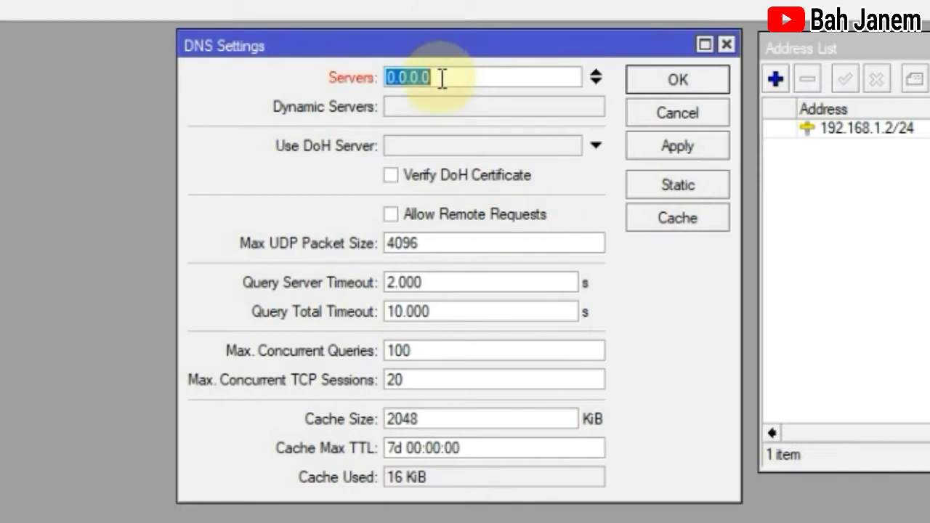
{"action": "type", "text": "192"}
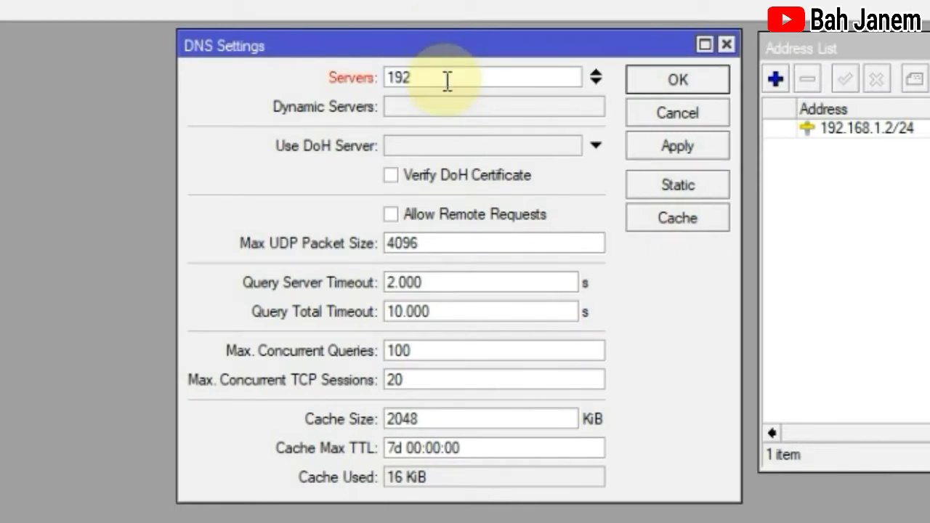
{"action": "type", "text": ".168.1.1"}
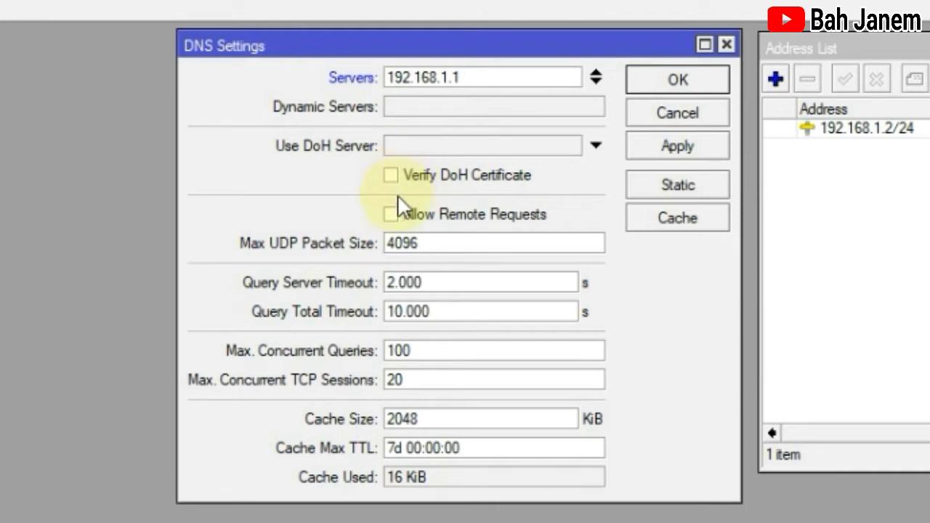
{"action": "left_click", "coordinate": [393, 216]}
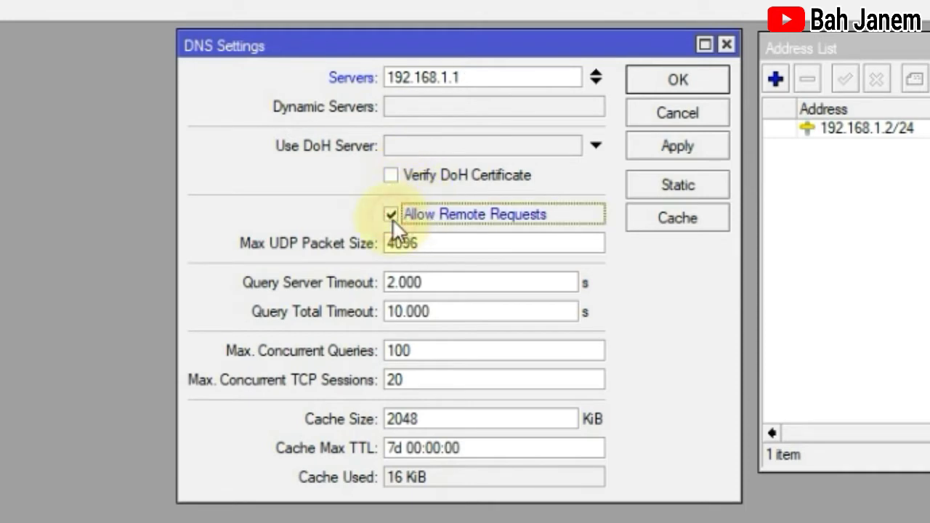
{"action": "left_click", "coordinate": [669, 146]}
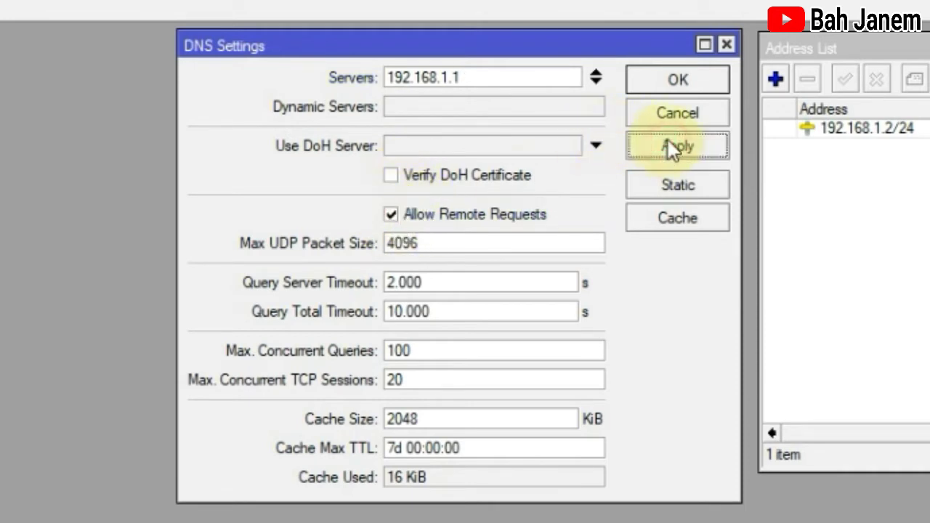
{"action": "left_click", "coordinate": [682, 83]}
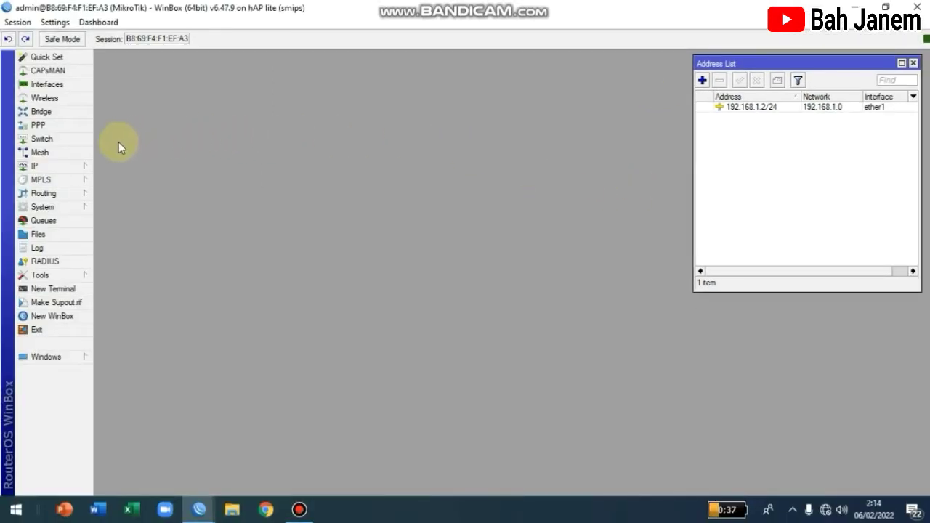
Step: Add a 0.0.0.0/0 route in IP > Routes with gateways 192.168.1.1 and 8.8.8.8
{"action": "left_click", "coordinate": [80, 165]}
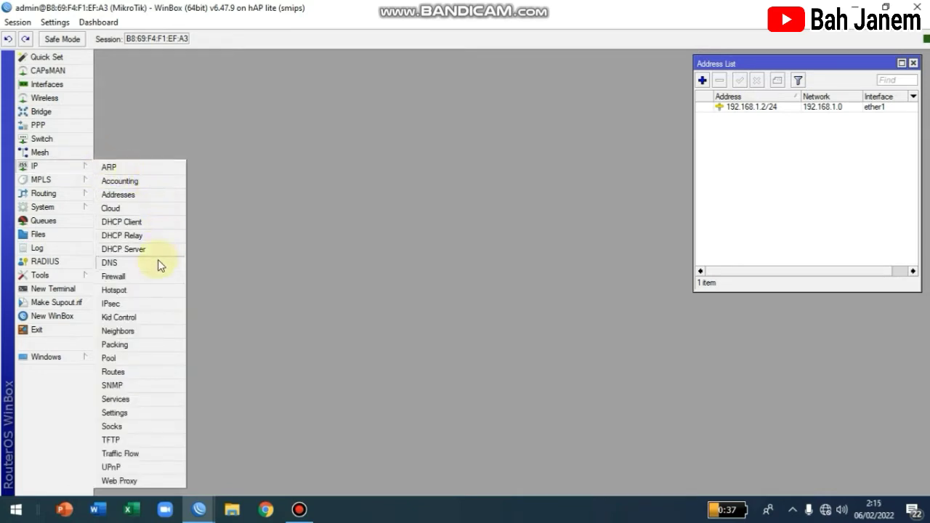
{"action": "left_click", "coordinate": [126, 375]}
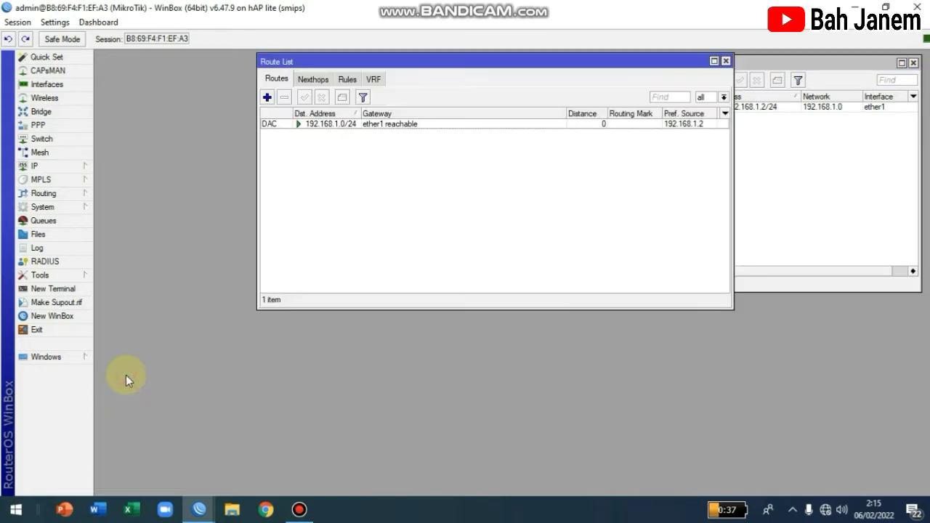
{"action": "left_click", "coordinate": [268, 97]}
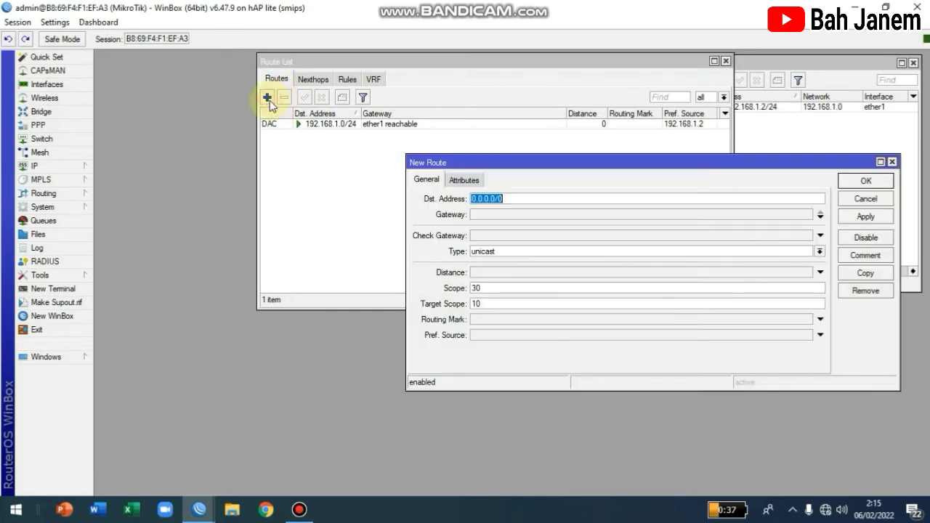
{"action": "left_click", "coordinate": [475, 214]}
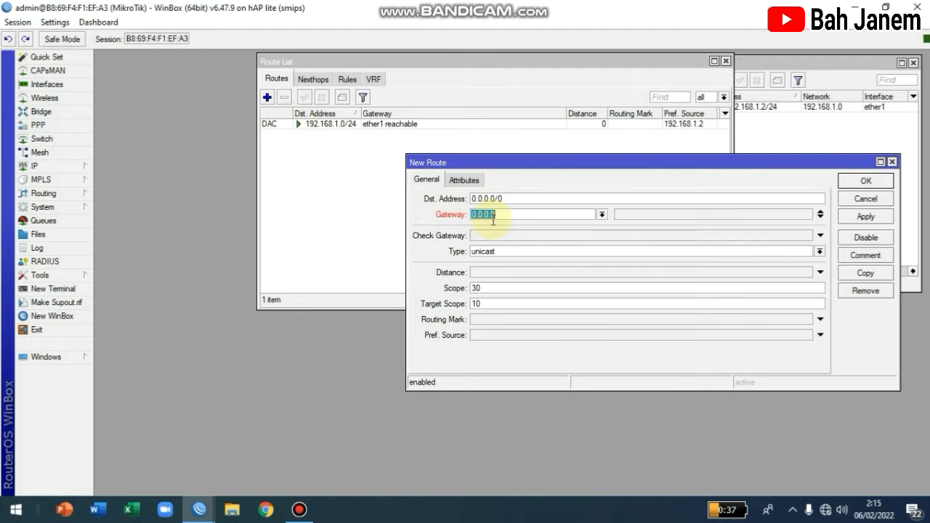
{"action": "type", "text": "192.168.1.1"}
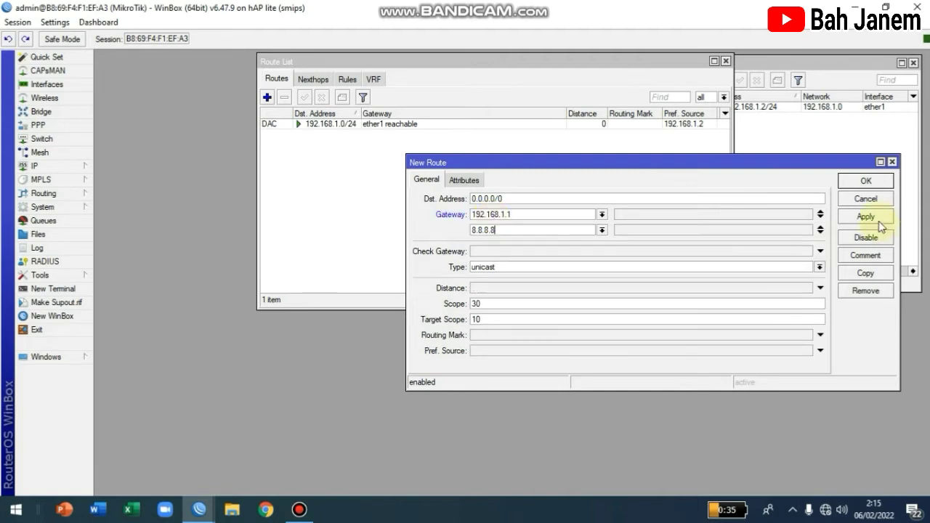
{"action": "left_click", "coordinate": [874, 219]}
{"action": "left_click", "coordinate": [863, 183]}
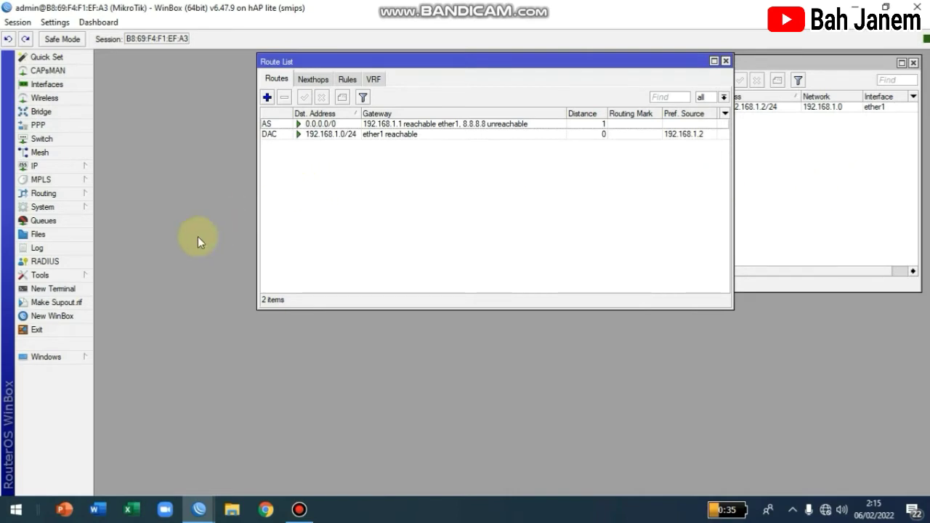
{"action": "left_click", "coordinate": [69, 288]}
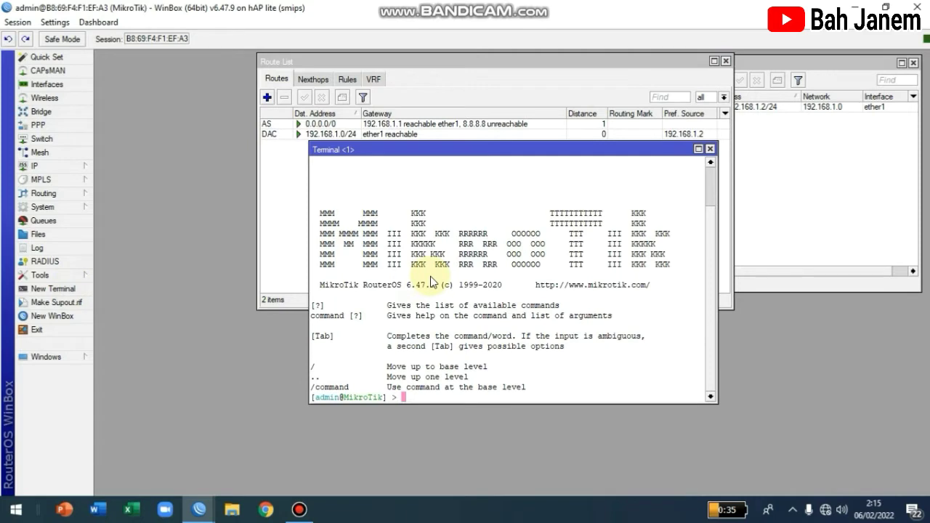
{"action": "type", "text": "ping google.com"}
{"action": "key", "text": "Return"}
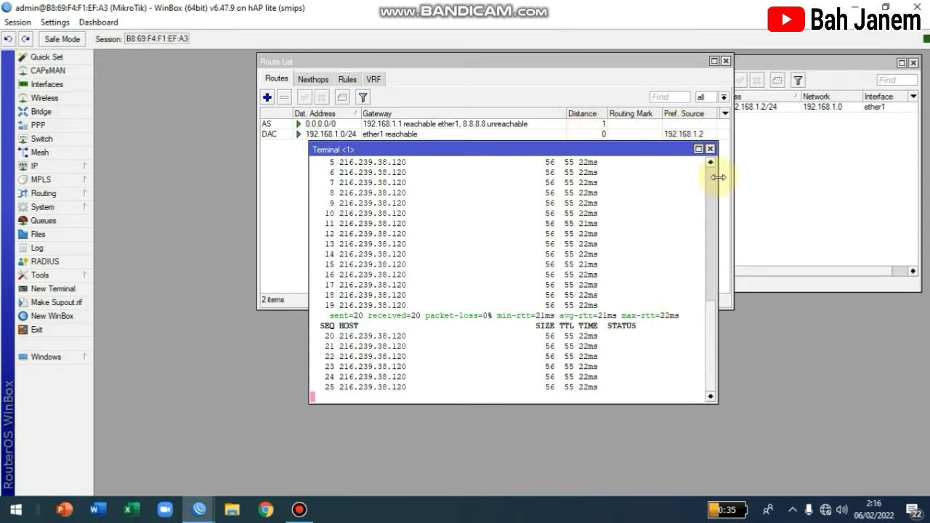
{"action": "left_click", "coordinate": [709, 149]}
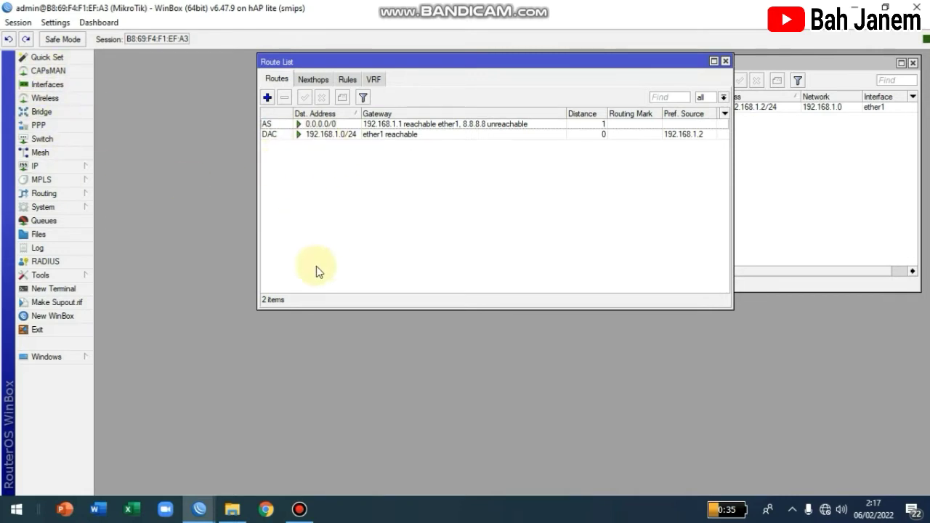
{"action": "mouse_move", "coordinate": [199, 508]}
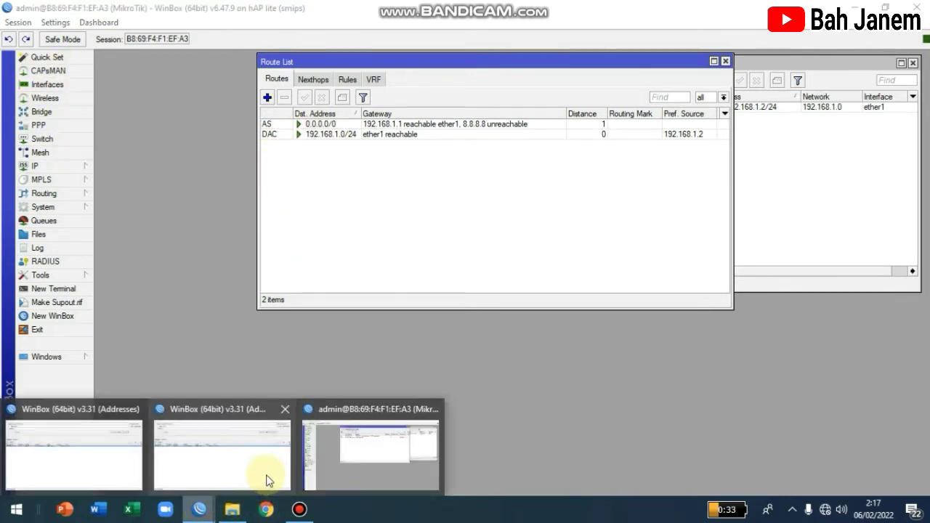
Step: Minimize the extra WinBox login window and close the Route List and Address List
{"action": "left_click", "coordinate": [233, 464]}
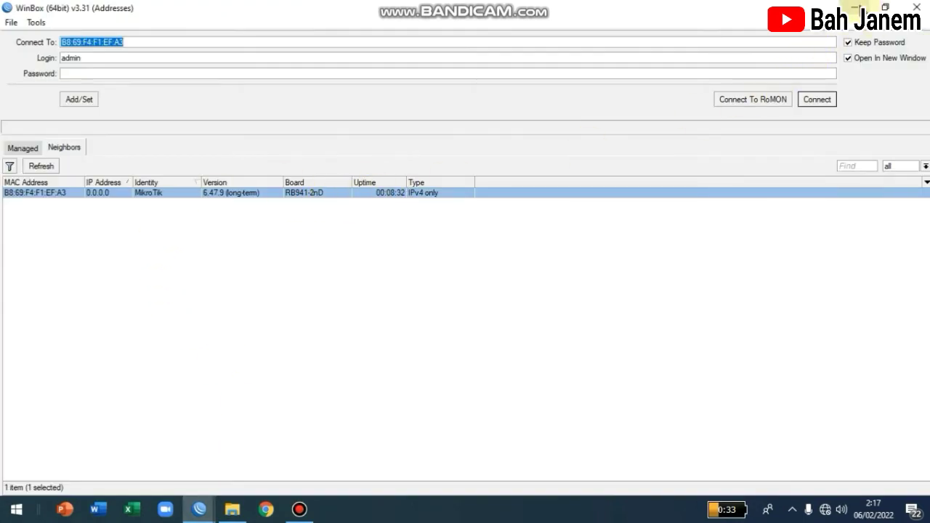
{"action": "left_click", "coordinate": [854, 7]}
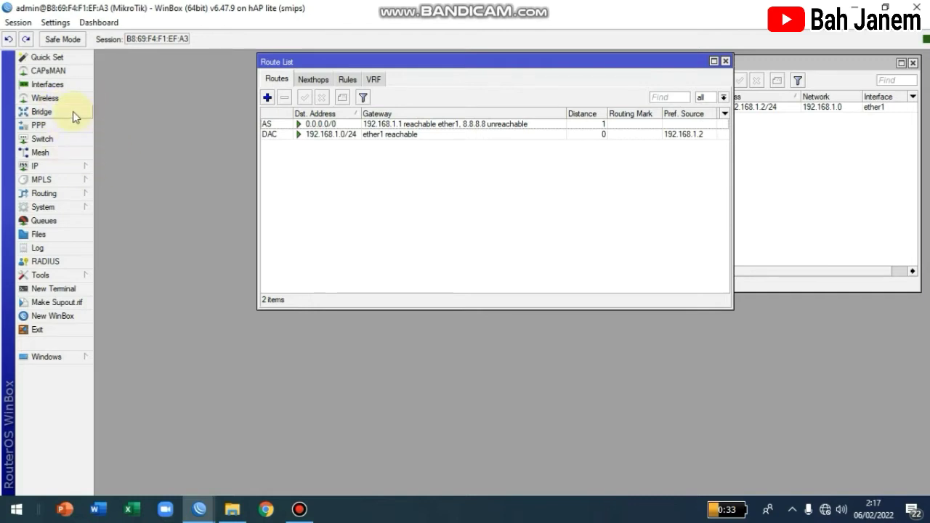
{"action": "left_click", "coordinate": [725, 61]}
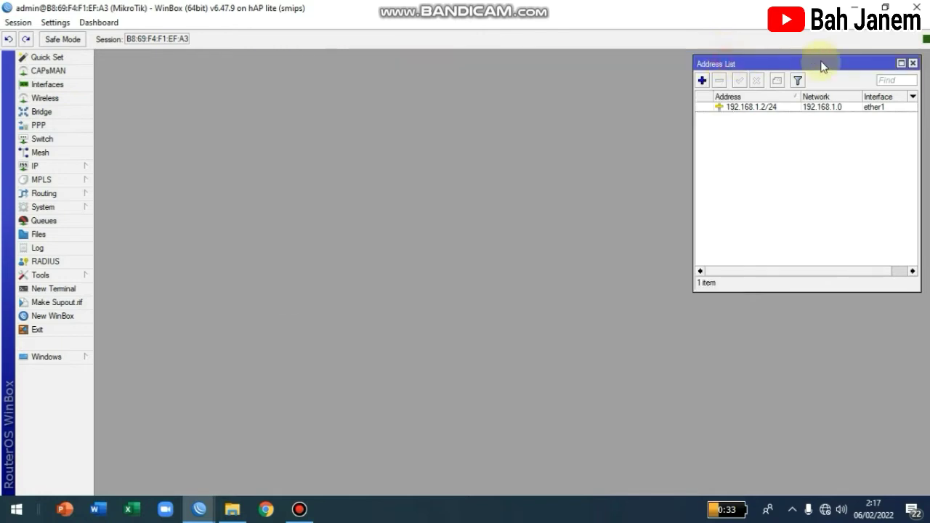
{"action": "left_click", "coordinate": [912, 63]}
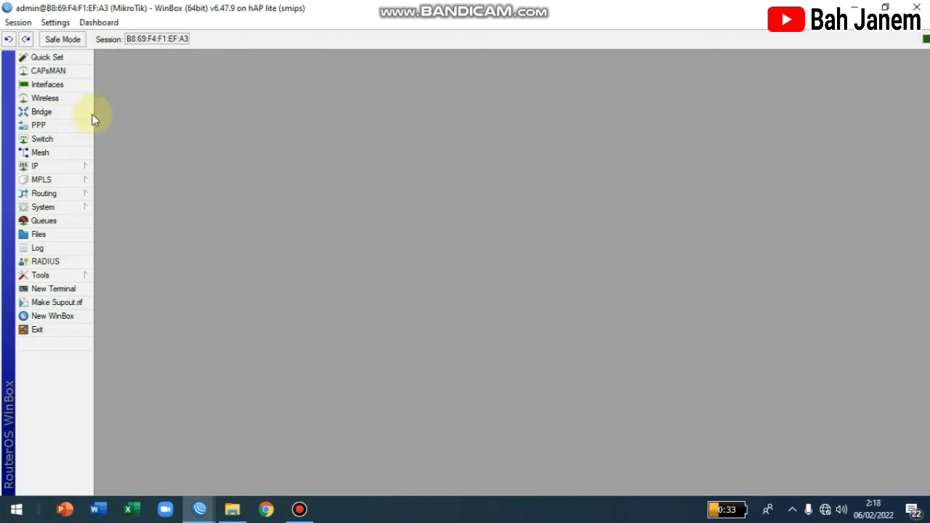
Step: Create a new bridge named bridge-hotspot
{"action": "left_click", "coordinate": [72, 116]}
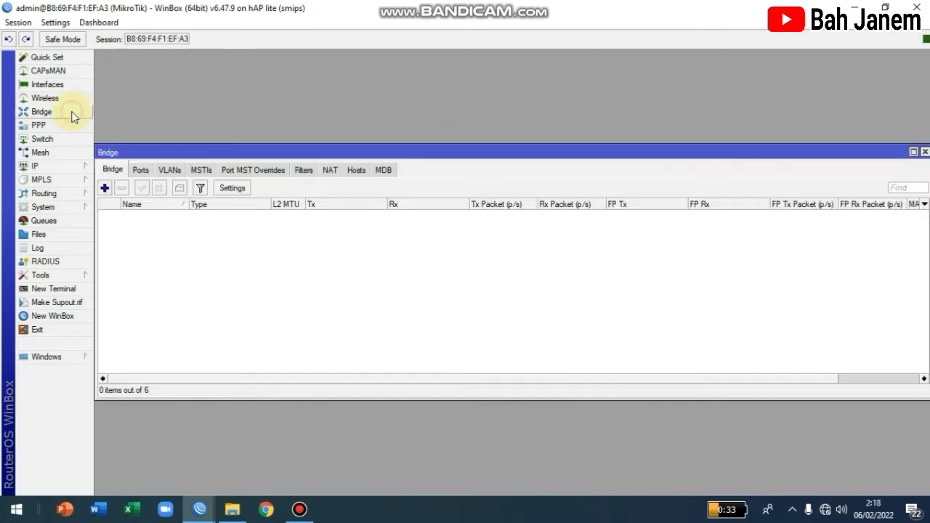
{"action": "left_click", "coordinate": [105, 189]}
{"action": "left_click", "coordinate": [545, 167]}
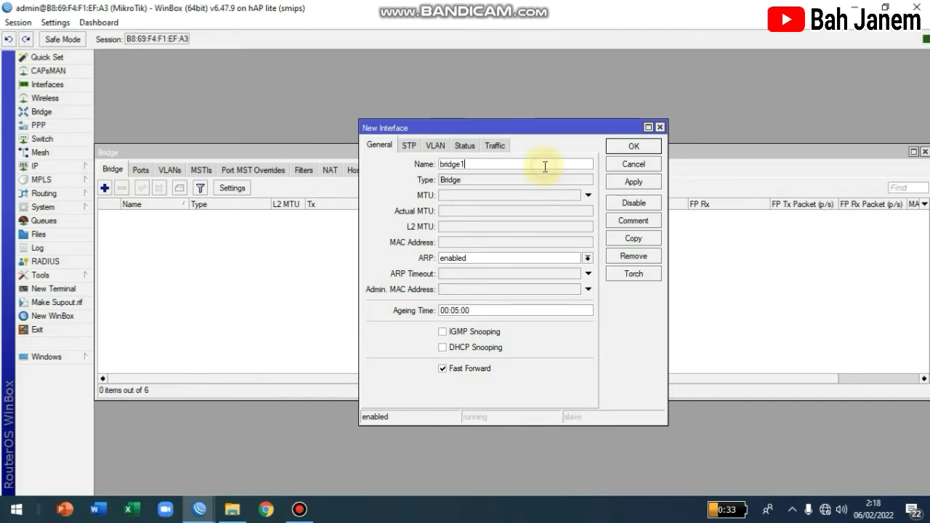
{"action": "key", "text": "BackSpace"}
{"action": "type", "text": "-hotspot"}
{"action": "left_click", "coordinate": [629, 146]}
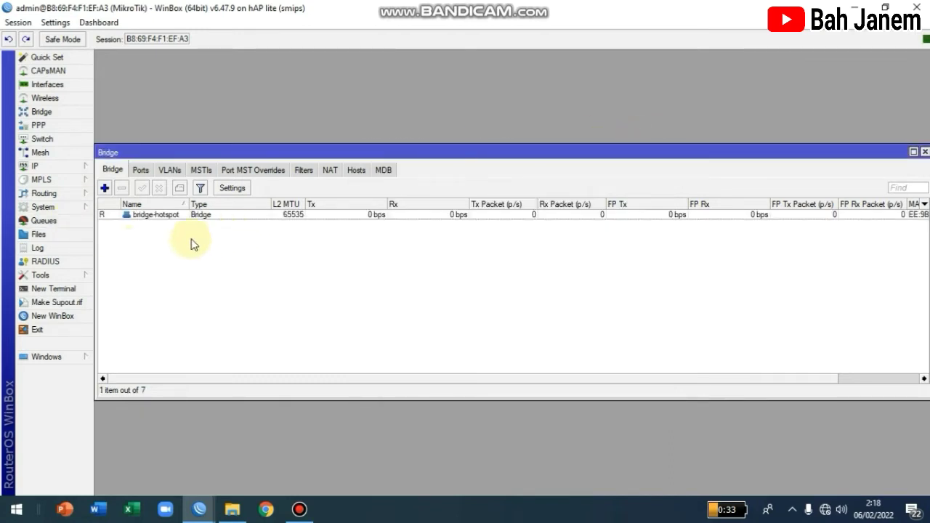
Step: Add ether2 and ether3 as ports of bridge-hotspot
{"action": "left_click", "coordinate": [145, 171]}
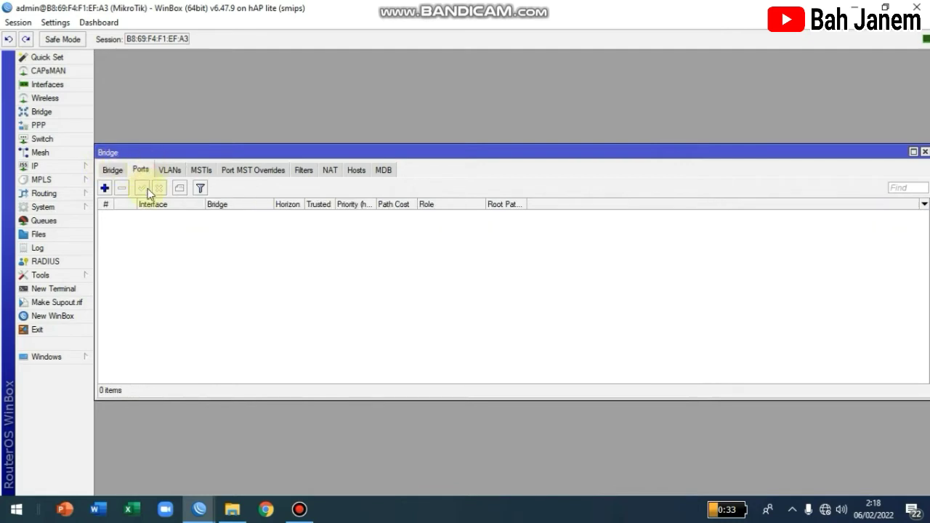
{"action": "left_click", "coordinate": [104, 189]}
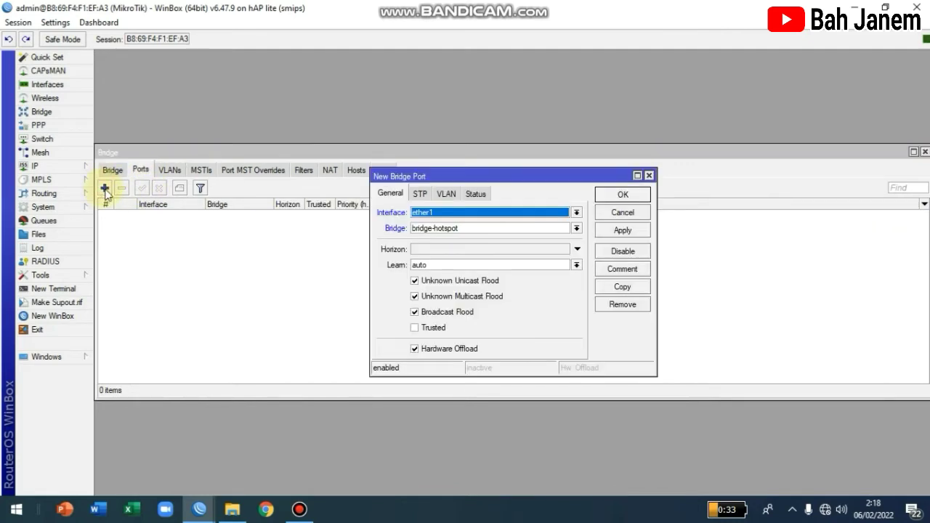
{"action": "left_click", "coordinate": [470, 218]}
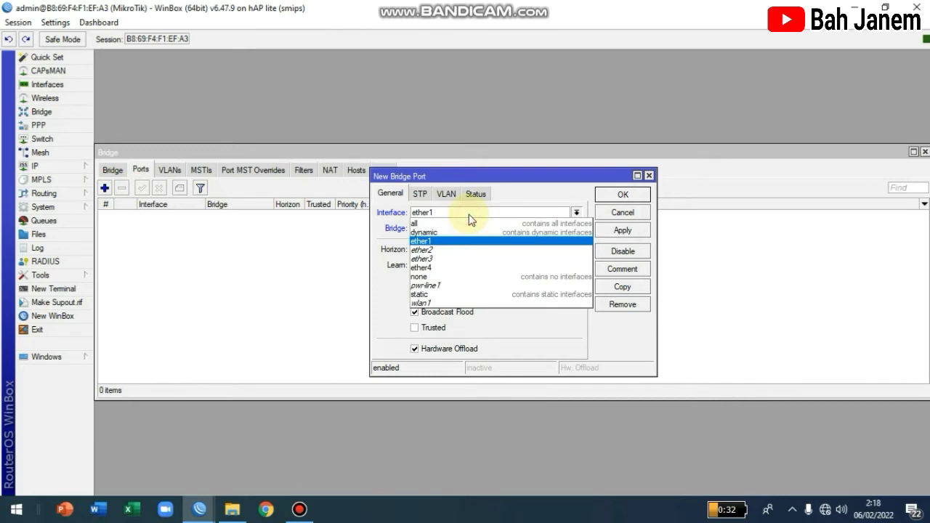
{"action": "left_click", "coordinate": [456, 251]}
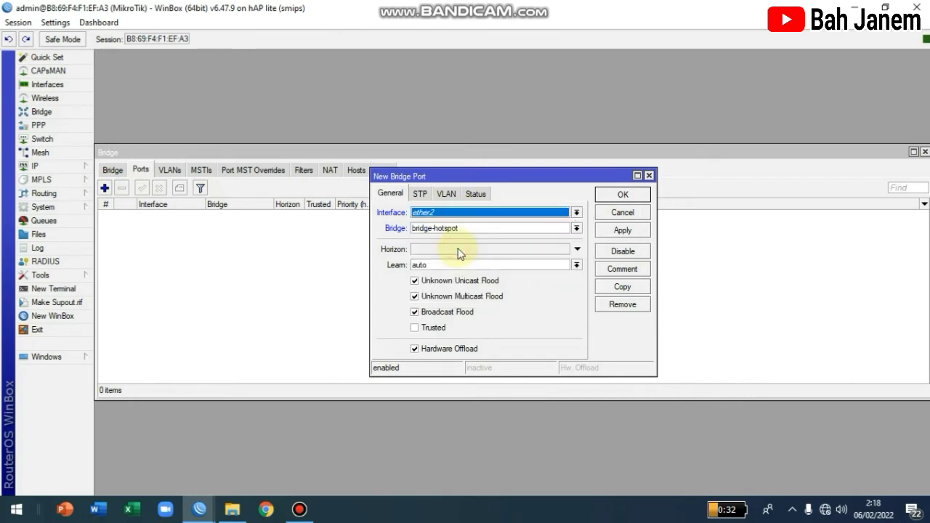
{"action": "left_click", "coordinate": [632, 234]}
{"action": "left_click", "coordinate": [626, 196]}
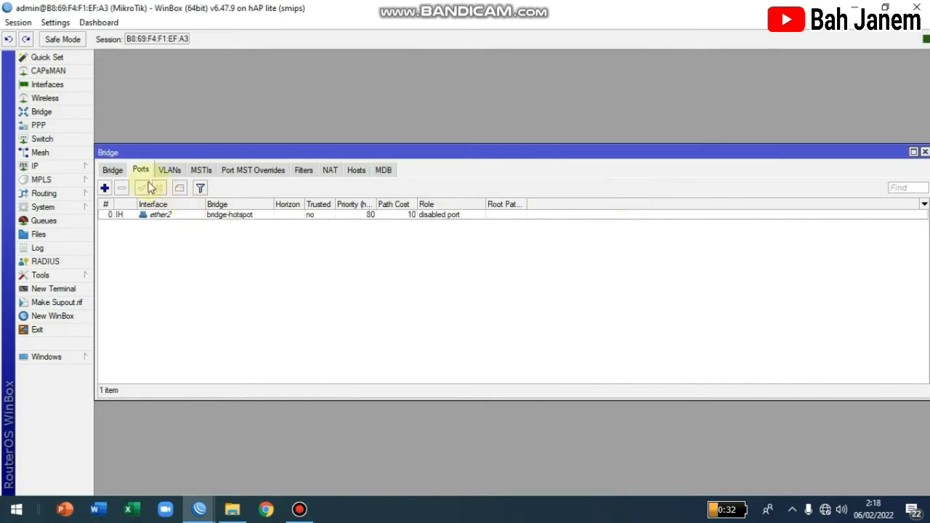
{"action": "left_click", "coordinate": [104, 188]}
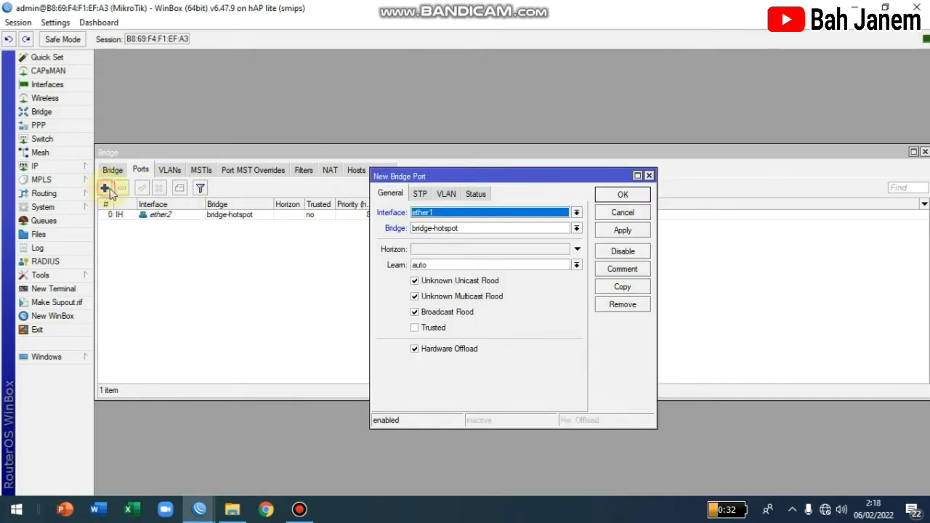
{"action": "left_click", "coordinate": [483, 215]}
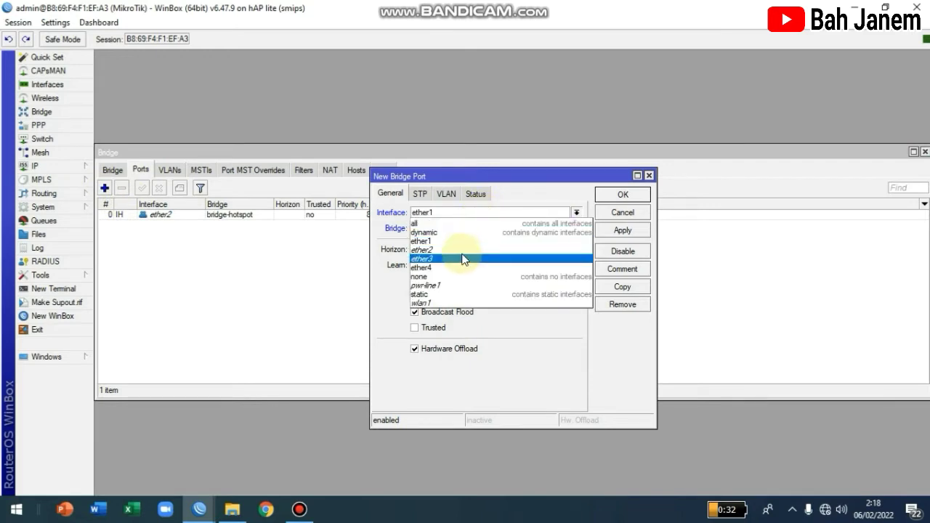
{"action": "left_click", "coordinate": [463, 249]}
{"action": "left_click", "coordinate": [458, 213]}
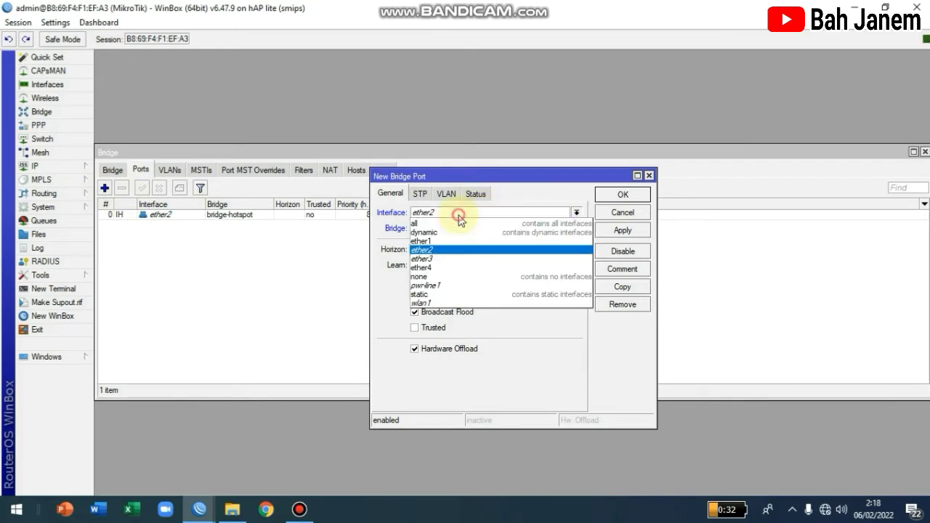
{"action": "left_click", "coordinate": [450, 258]}
{"action": "left_click", "coordinate": [618, 230]}
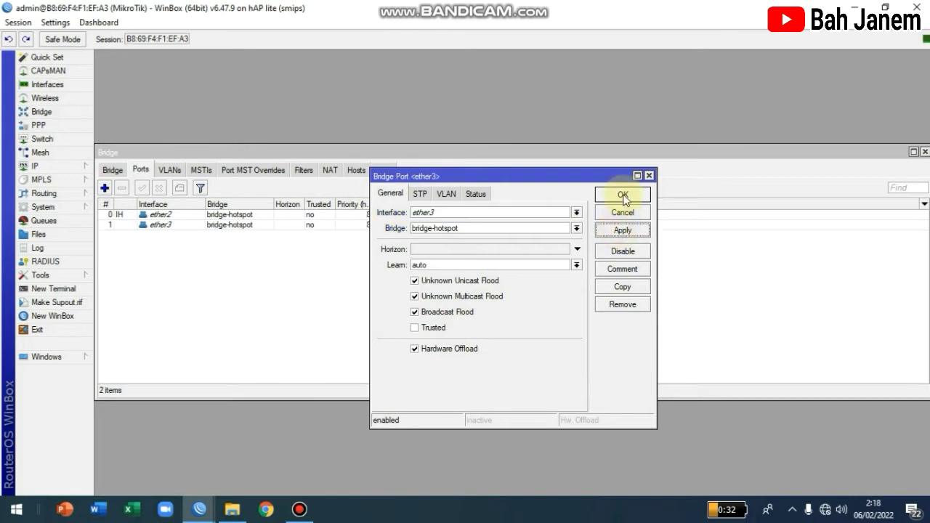
{"action": "left_click", "coordinate": [622, 194]}
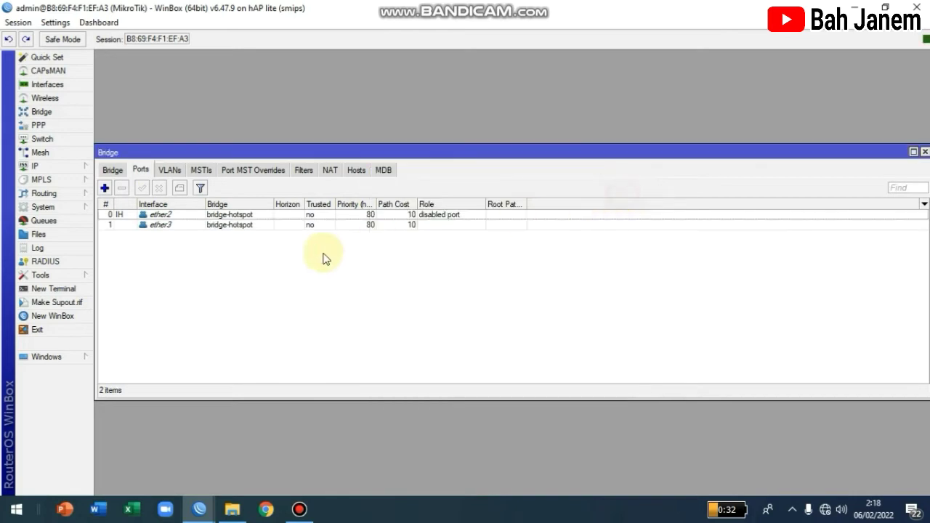
Step: Add wlan1 as a bridge-hotspot port and close the Bridge window
{"action": "left_click", "coordinate": [106, 187]}
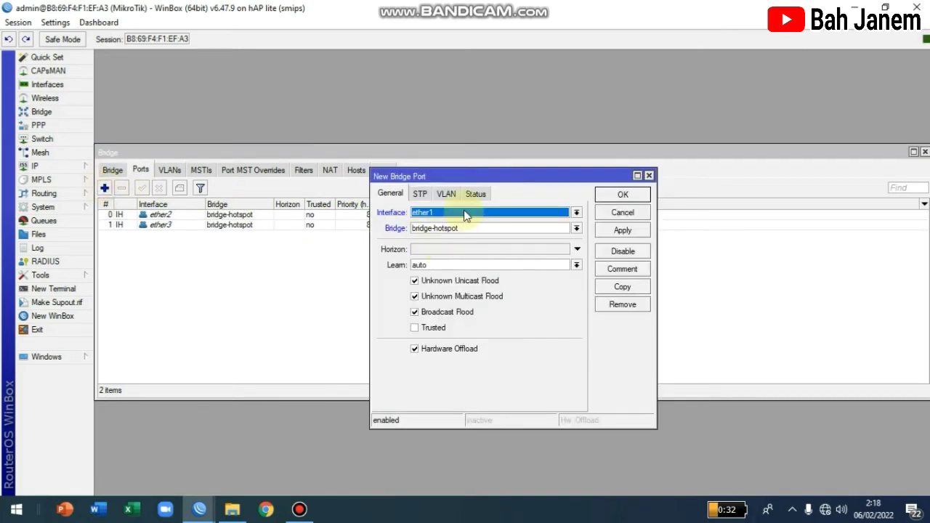
{"action": "left_click", "coordinate": [450, 212]}
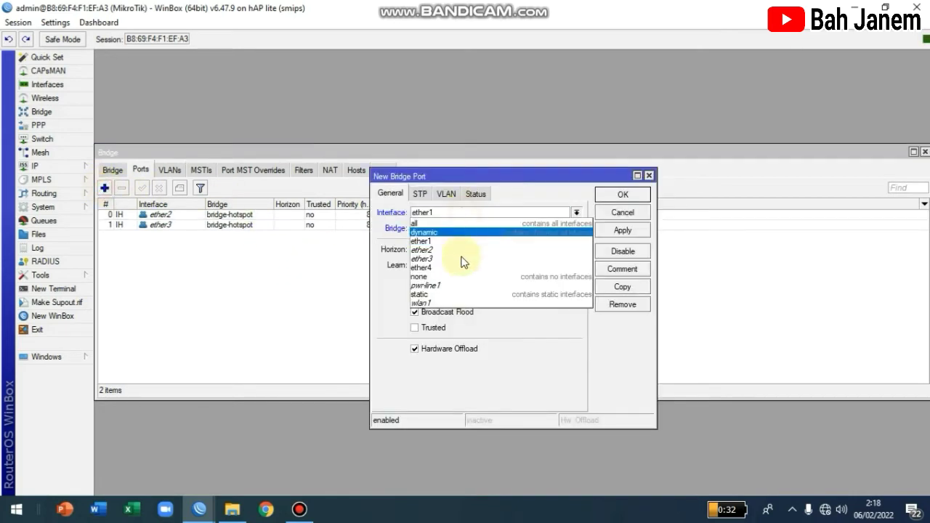
{"action": "left_click", "coordinate": [426, 303]}
{"action": "left_click", "coordinate": [645, 229]}
{"action": "left_click", "coordinate": [623, 194]}
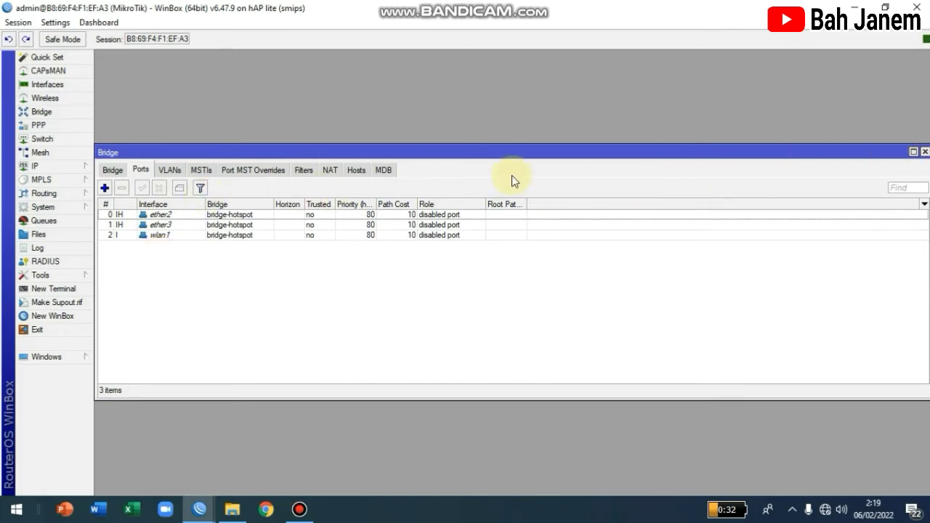
{"action": "left_click", "coordinate": [924, 151]}
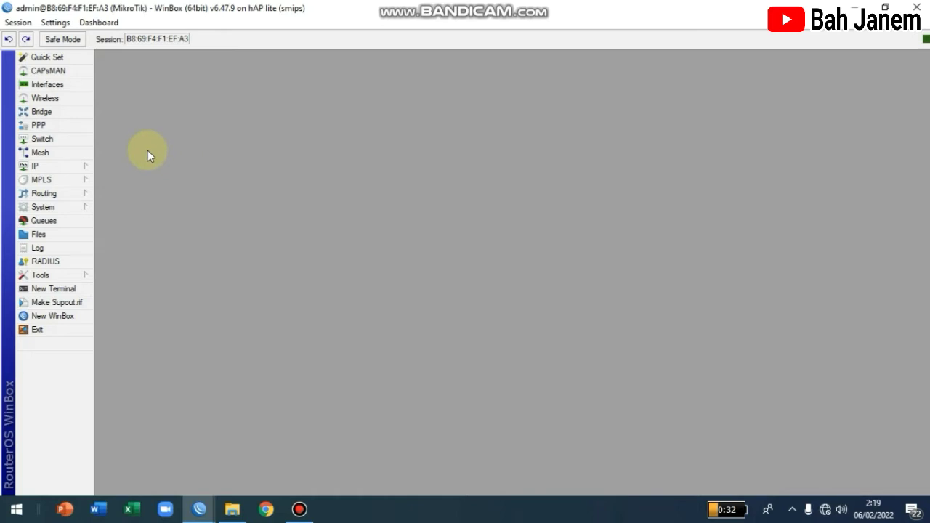
Step: Rename the ether1 interface to ether1-Internet
{"action": "left_click", "coordinate": [63, 88]}
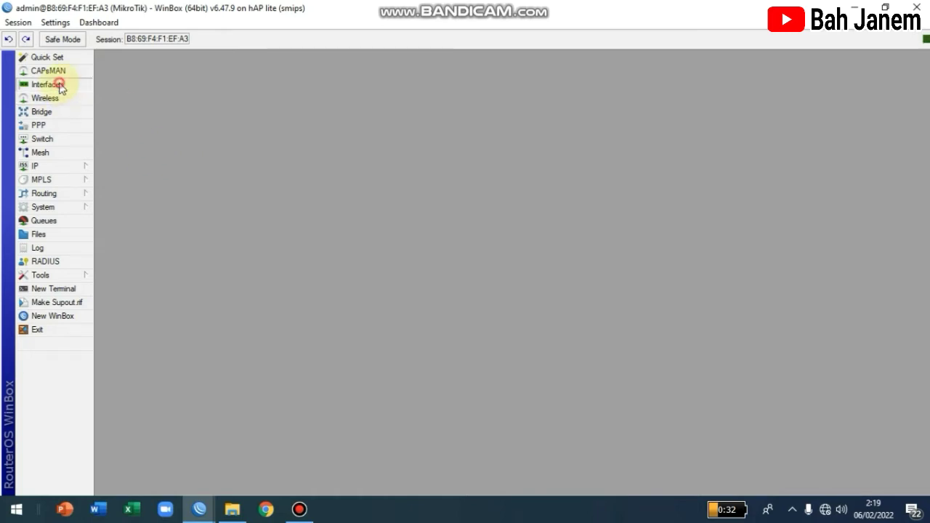
{"action": "double_click", "coordinate": [152, 227]}
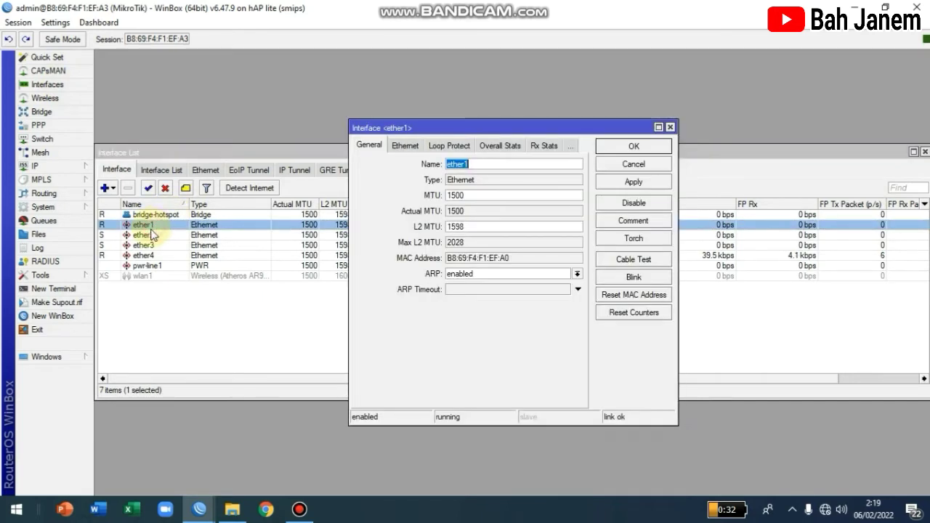
{"action": "left_click", "coordinate": [498, 164]}
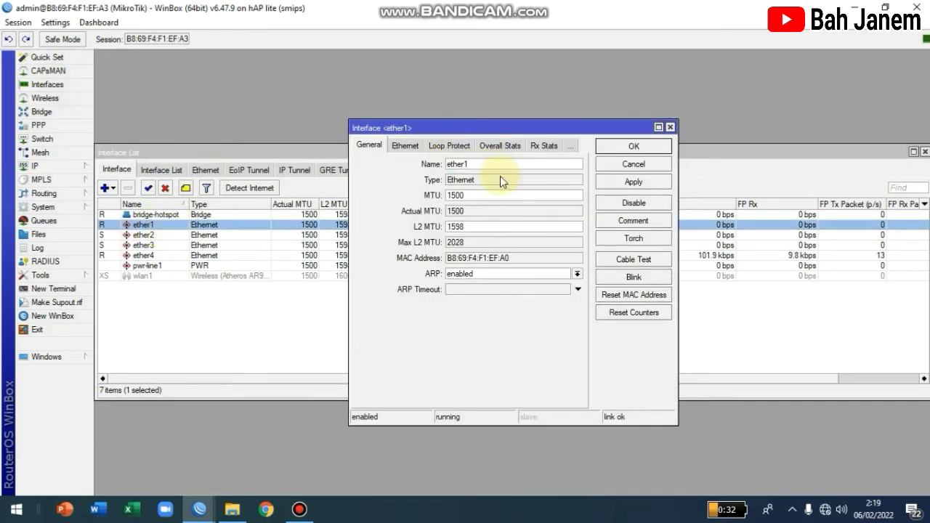
{"action": "type", "text": "-Internet"}
{"action": "left_click", "coordinate": [629, 181]}
{"action": "left_click", "coordinate": [626, 148]}
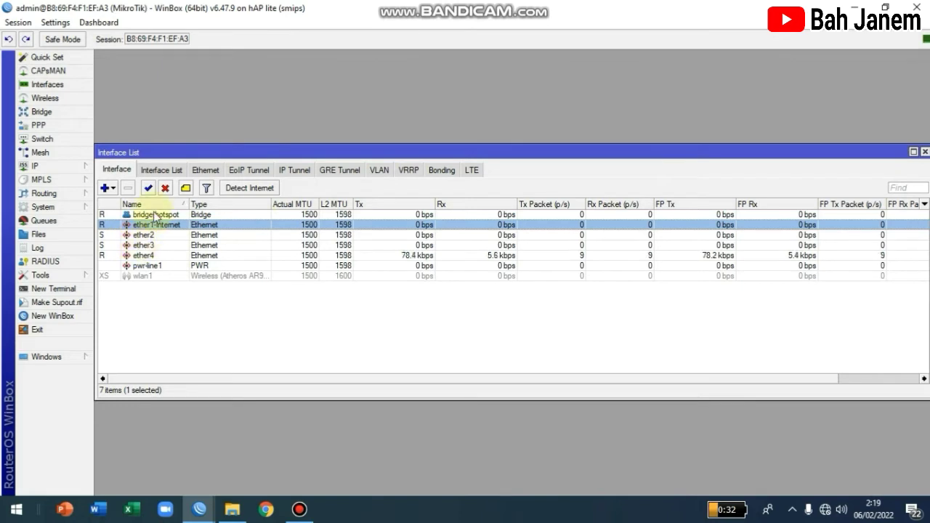
Step: Rename ether4 to ether4-Laptop and close the interface list
{"action": "double_click", "coordinate": [144, 256]}
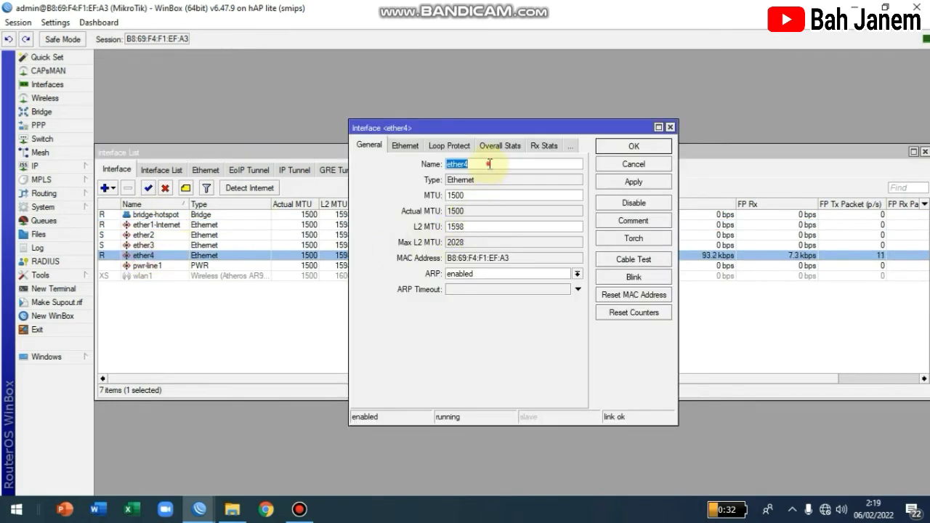
{"action": "left_click", "coordinate": [488, 164]}
{"action": "type", "text": "-Lapto"}
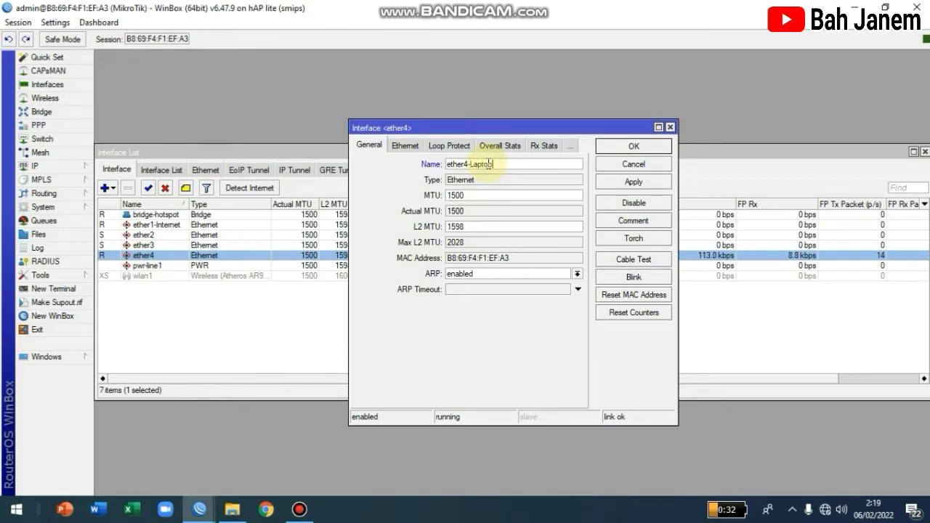
{"action": "type", "text": "p"}
{"action": "left_click", "coordinate": [633, 181]}
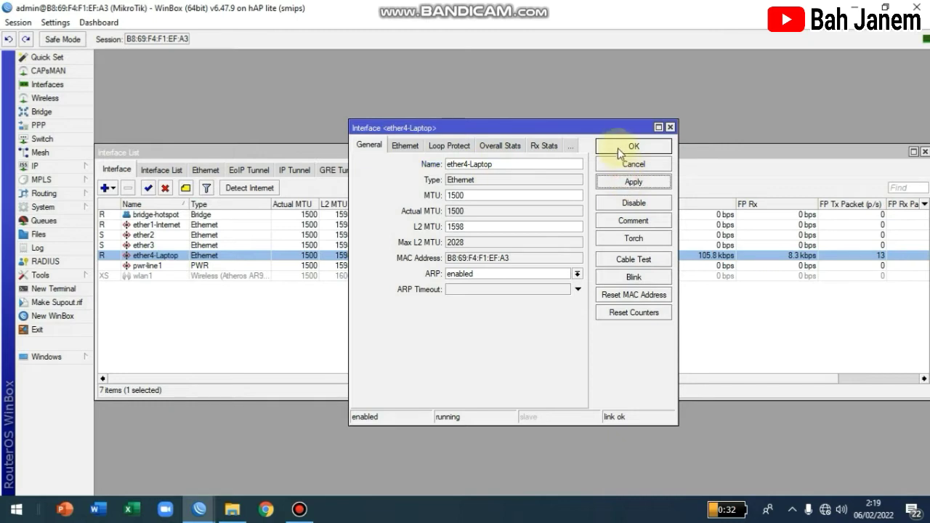
{"action": "left_click", "coordinate": [617, 148]}
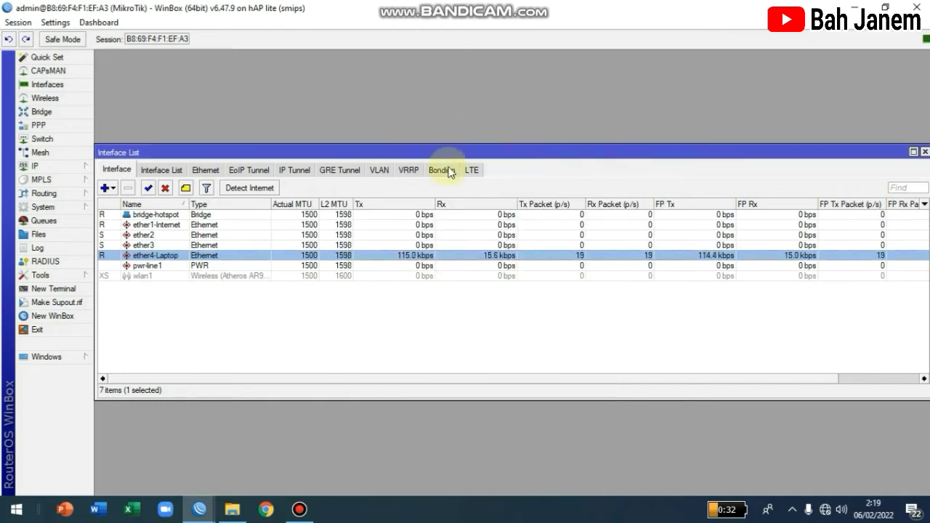
{"action": "left_click", "coordinate": [924, 152]}
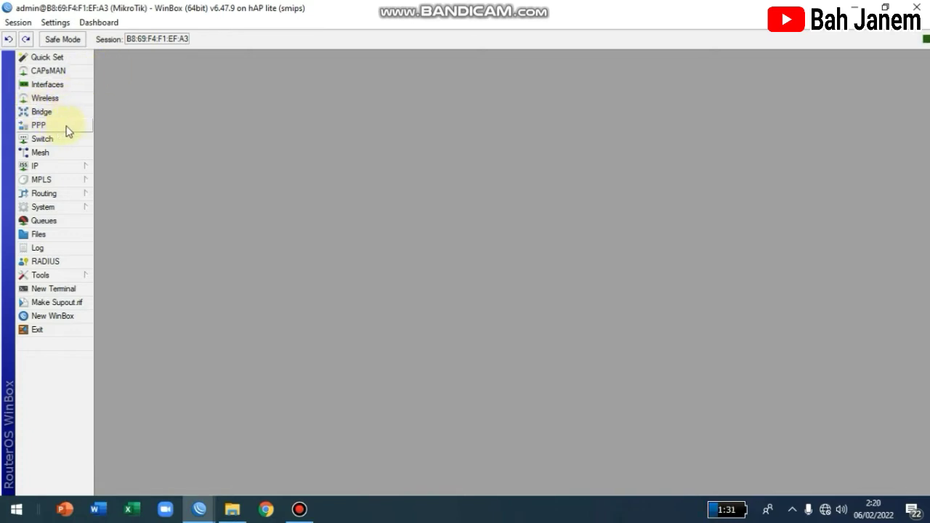
Step: Open the IP address list, then move and enlarge its window
{"action": "left_click", "coordinate": [73, 170]}
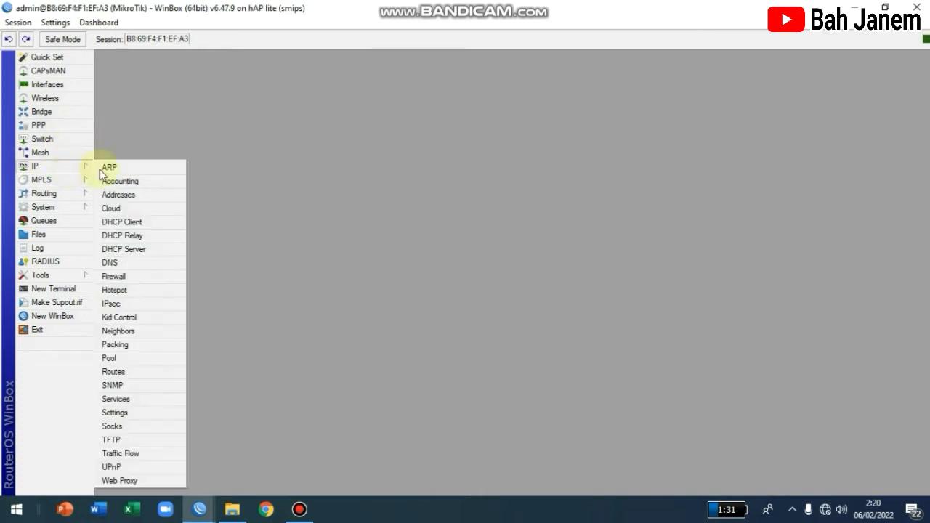
{"action": "left_click", "coordinate": [147, 197]}
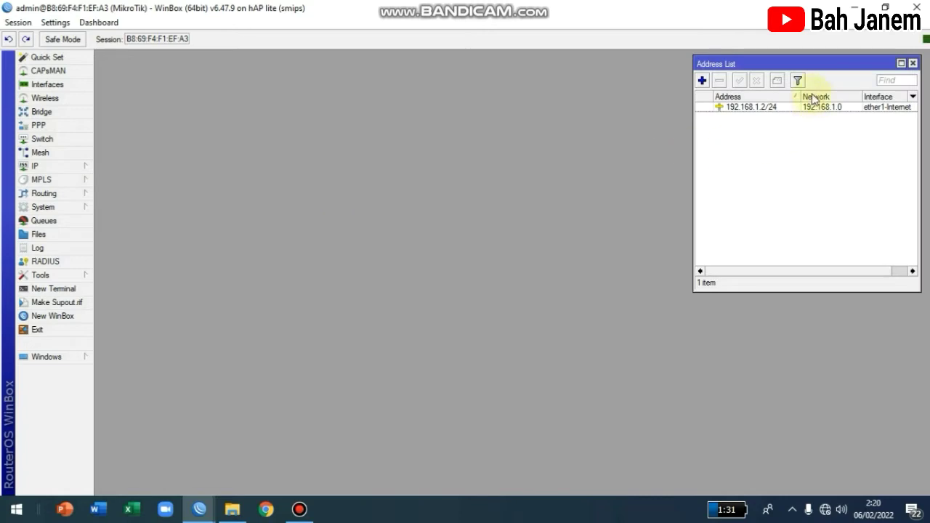
{"action": "left_click_drag", "start_coordinate": [760, 64], "coordinate": [329, 96]}
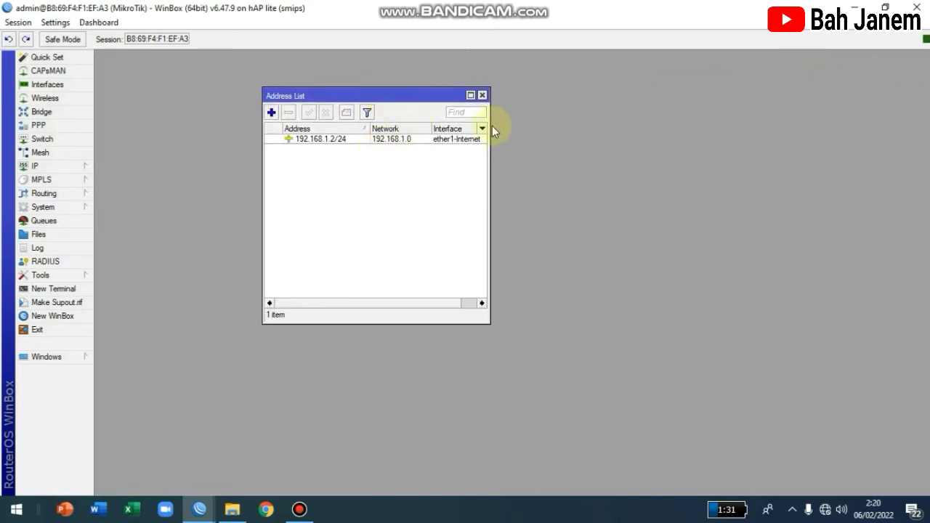
{"action": "left_click_drag", "start_coordinate": [488, 322], "coordinate": [631, 374]}
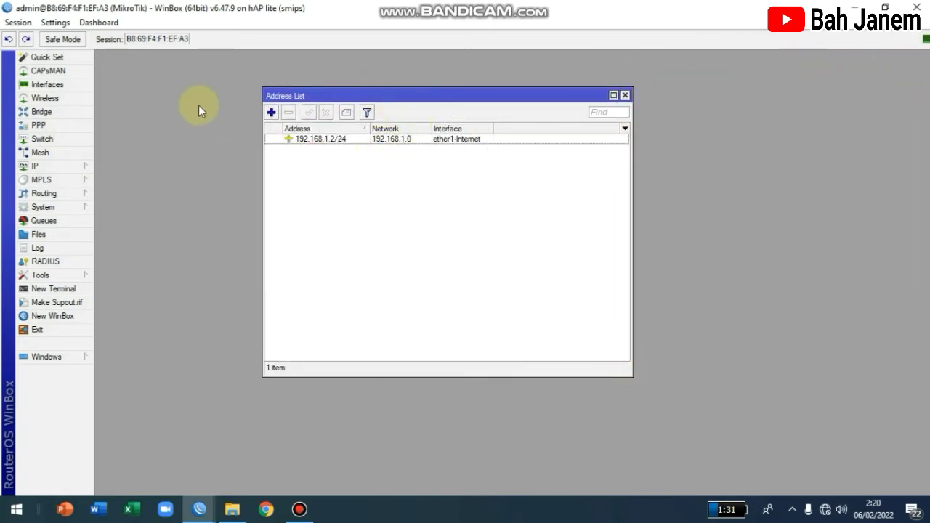
Step: Add address 192.87.86.1/24 on bridge-hotspot, then close the address list
{"action": "left_click", "coordinate": [271, 113]}
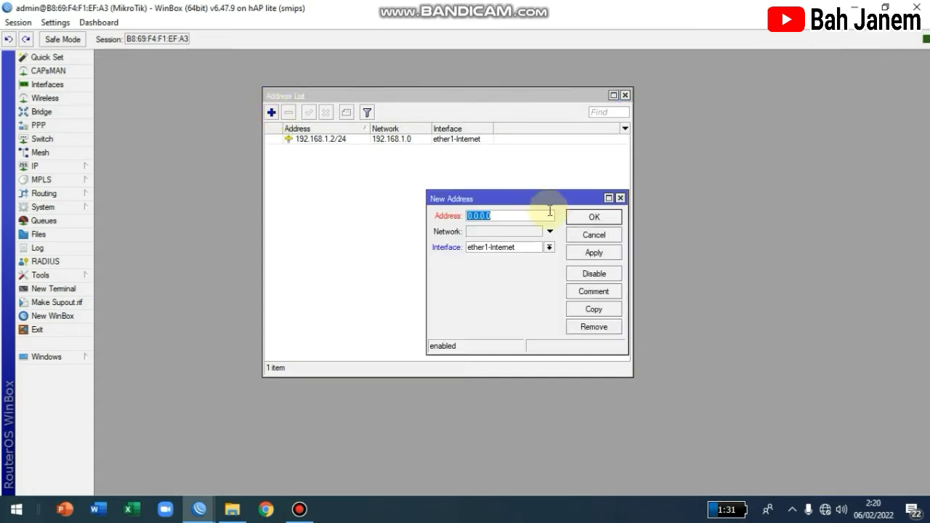
{"action": "type", "text": "1010"}
{"action": "type", "text": "9"}
{"action": "type", "text": "2.87"}
{"action": "type", "text": ".8"}
{"action": "type", "text": "6.1"}
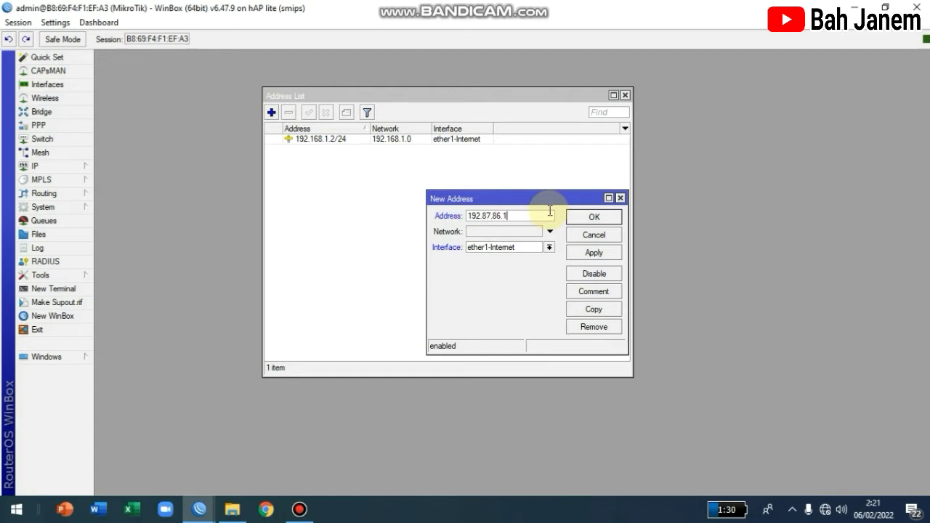
{"action": "type", "text": "/24"}
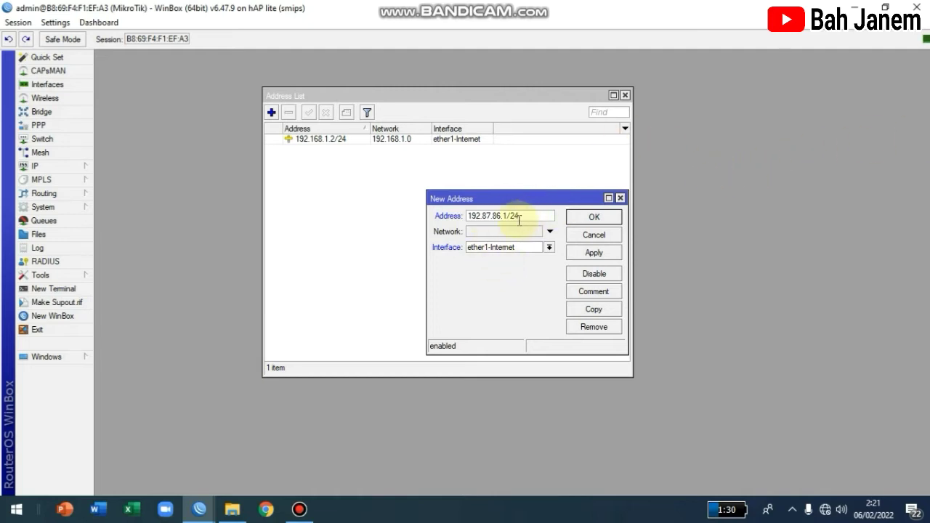
{"action": "left_click_drag", "start_coordinate": [466, 215], "coordinate": [521, 214]}
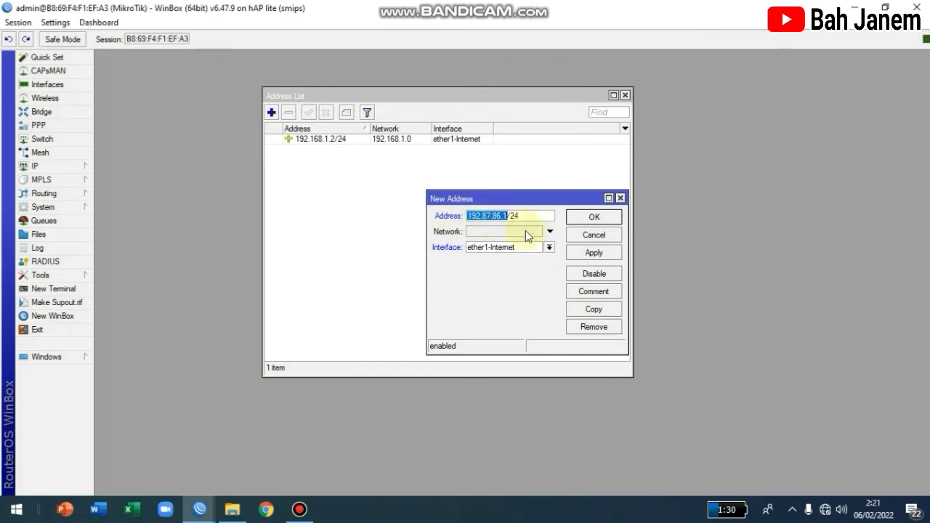
{"action": "left_click", "coordinate": [490, 248]}
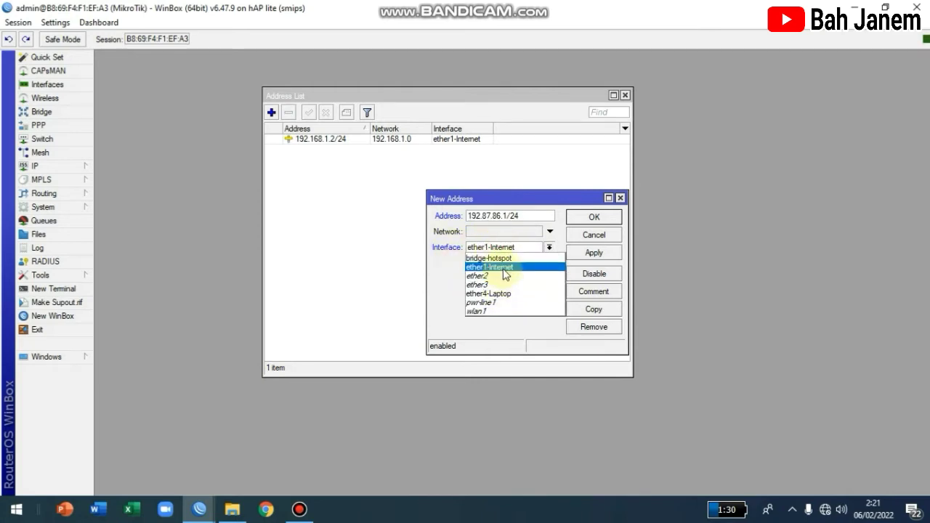
{"action": "left_click", "coordinate": [483, 259]}
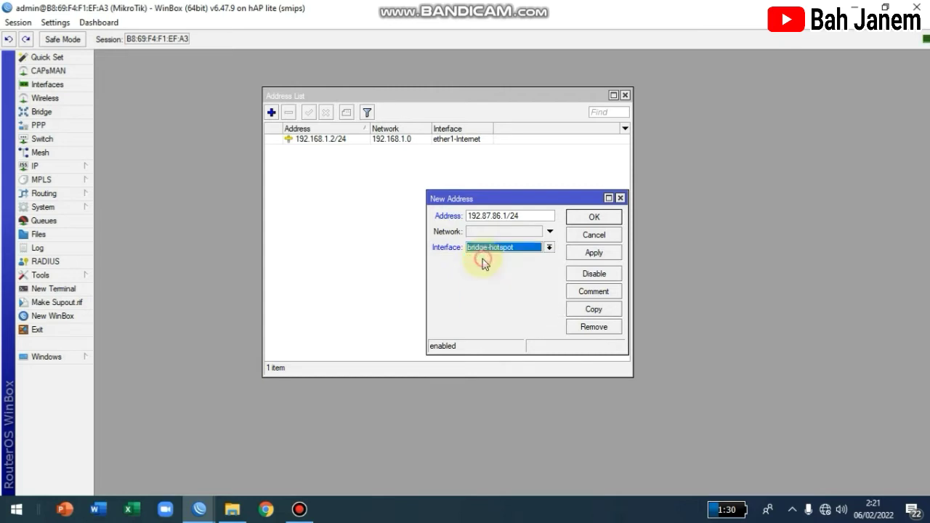
{"action": "left_click", "coordinate": [574, 252]}
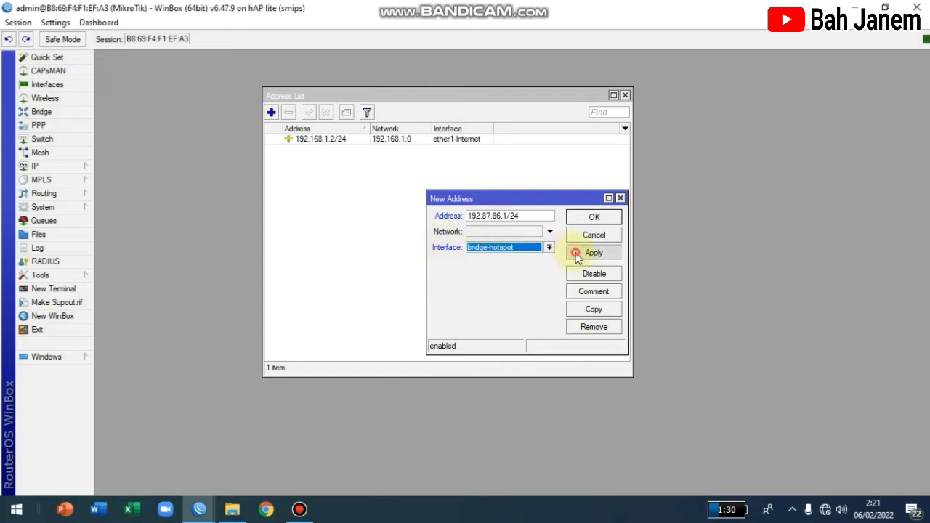
{"action": "left_click", "coordinate": [593, 220]}
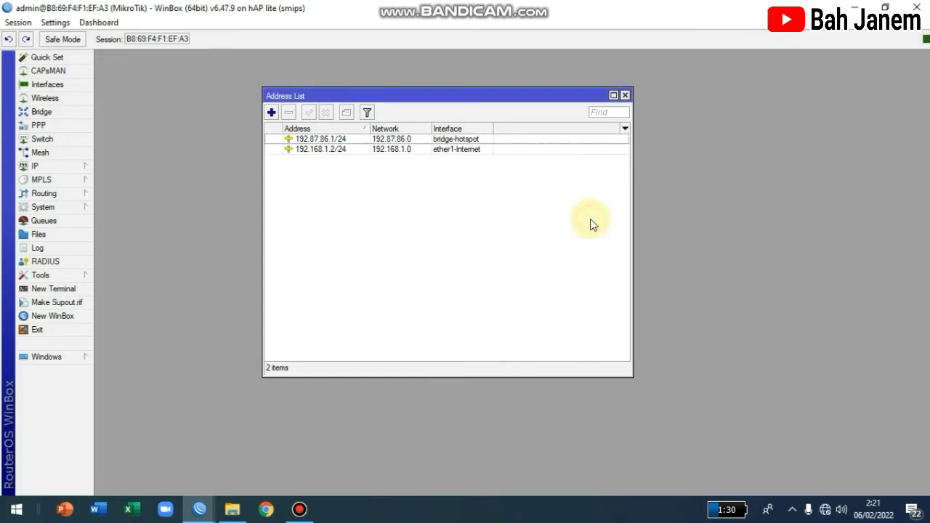
{"action": "left_click", "coordinate": [344, 128]}
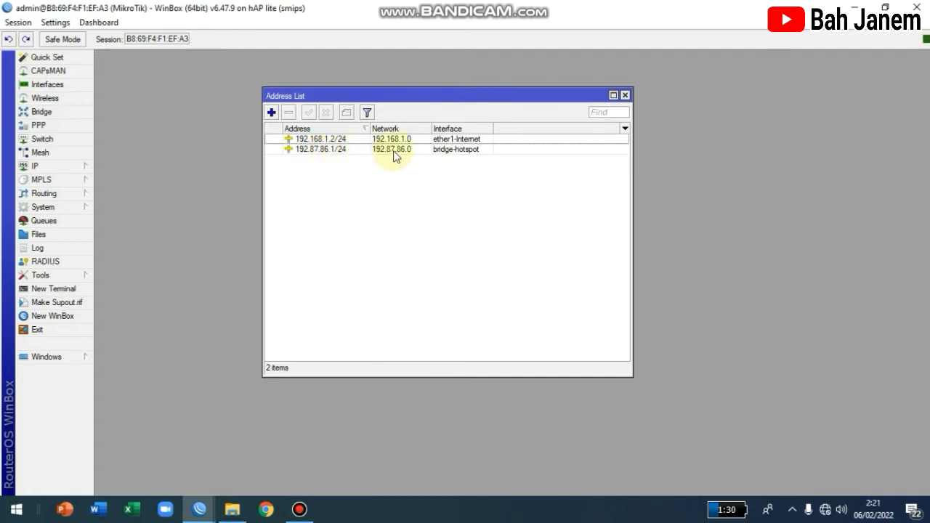
{"action": "left_click", "coordinate": [625, 95]}
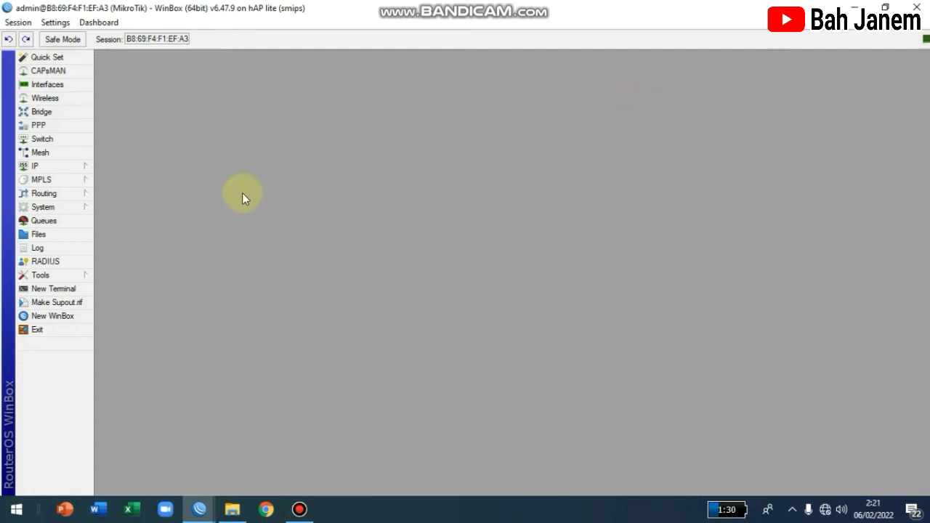
Step: Start the Hotspot Setup wizard with bridge-hotspot as the hotspot interface
{"action": "left_click", "coordinate": [69, 167]}
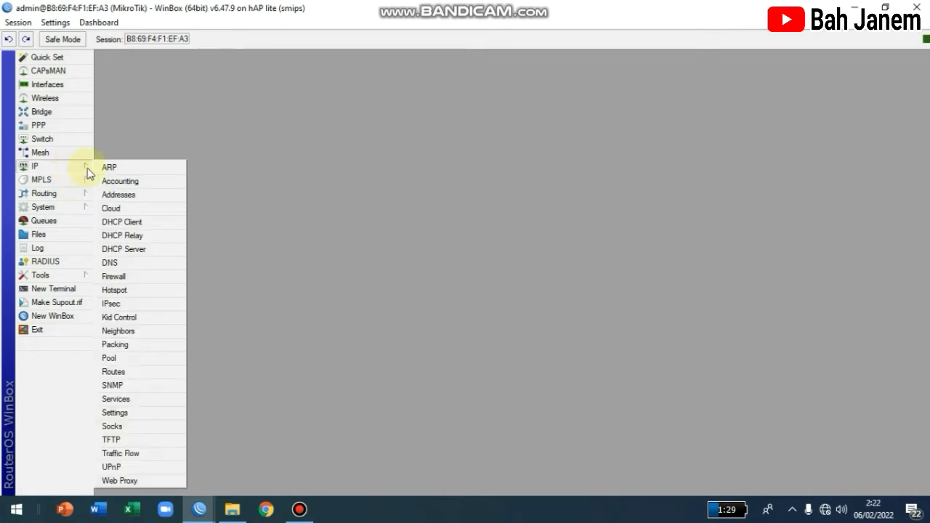
{"action": "left_click", "coordinate": [122, 290]}
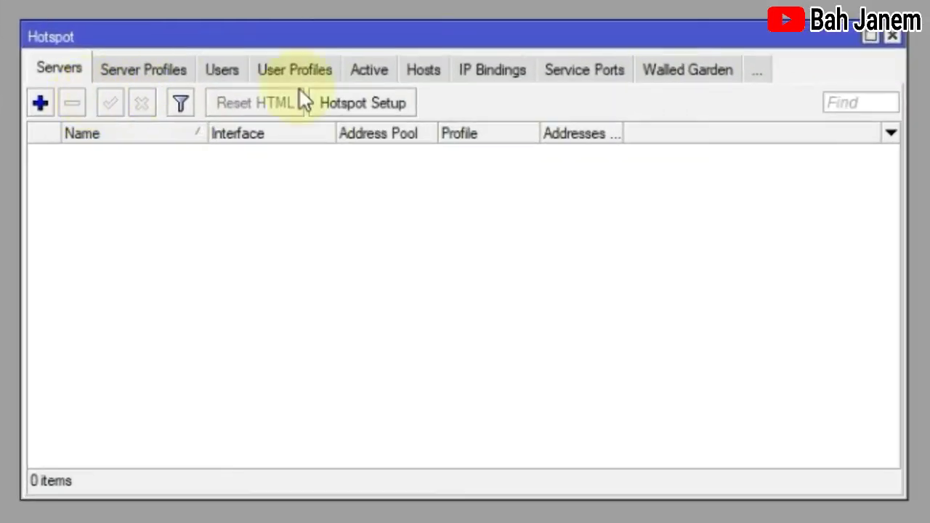
{"action": "left_click", "coordinate": [359, 103]}
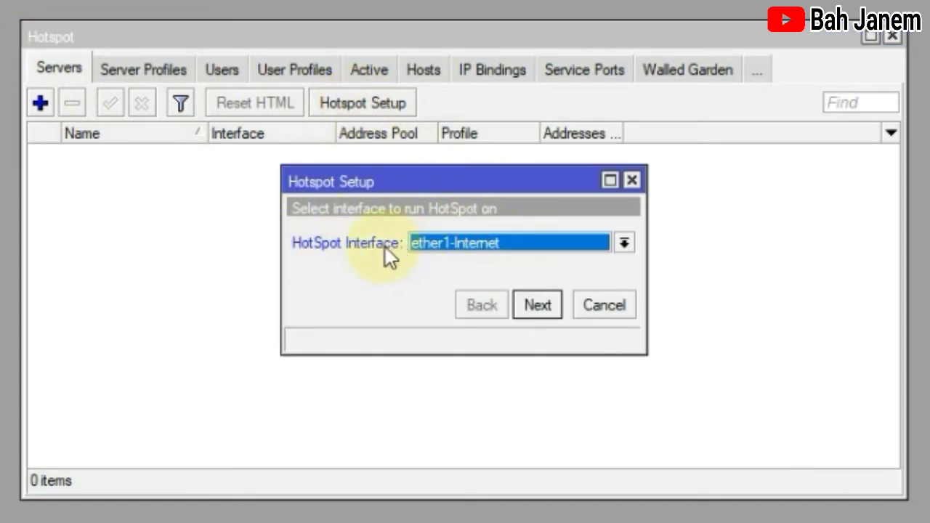
{"action": "left_click", "coordinate": [459, 249]}
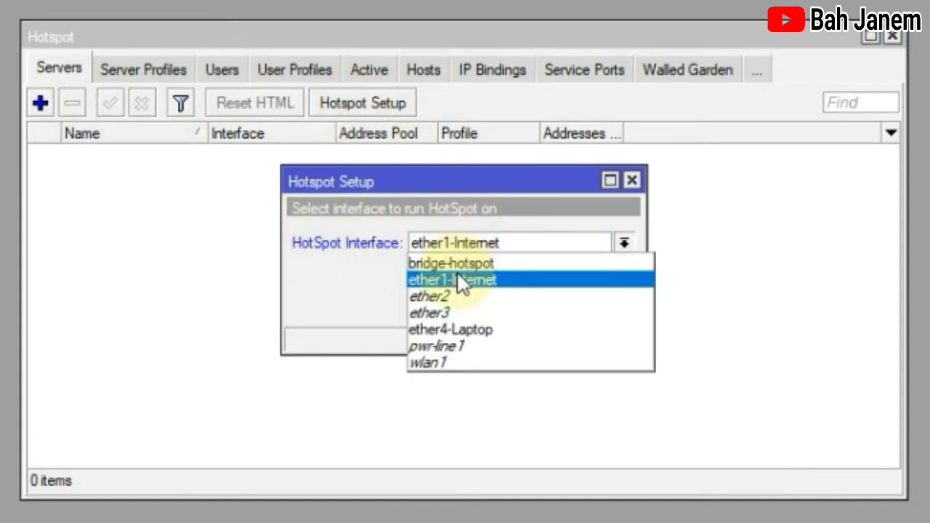
{"action": "left_click", "coordinate": [430, 262]}
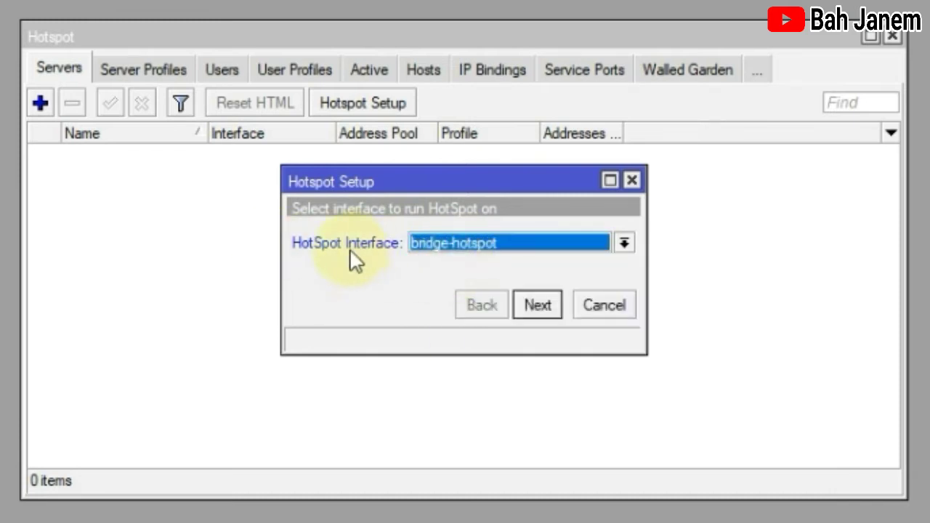
Step: Accept local address 192.87.86.1/24 and check the pool range 192.87.86.2-192.87.86.254
{"action": "left_click", "coordinate": [537, 305]}
{"action": "left_click", "coordinate": [539, 305]}
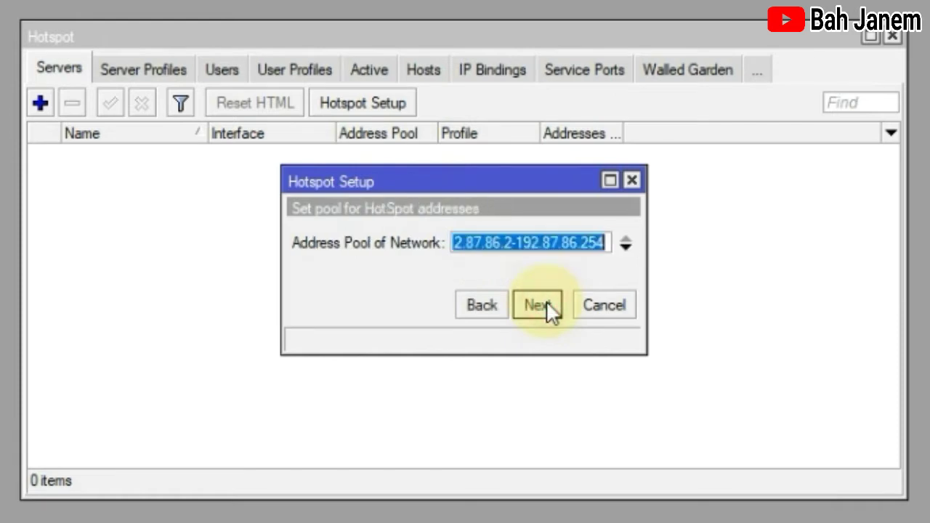
{"action": "left_click", "coordinate": [488, 309]}
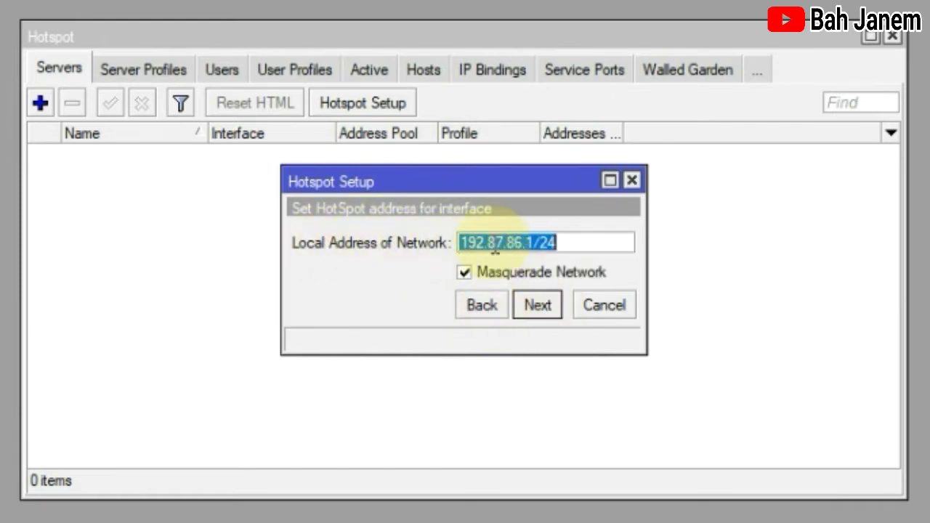
{"action": "left_click_drag", "start_coordinate": [563, 243], "coordinate": [455, 243]}
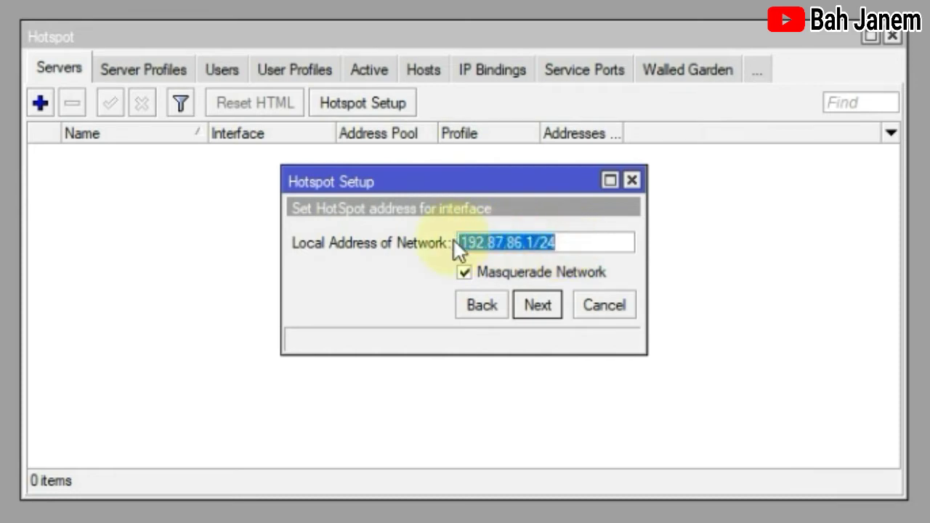
{"action": "left_click", "coordinate": [503, 245]}
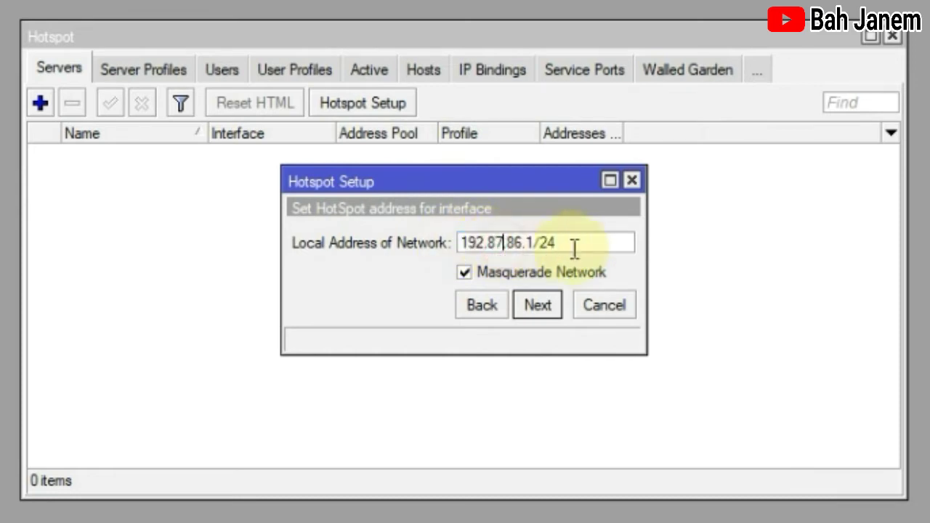
{"action": "left_click", "coordinate": [538, 305]}
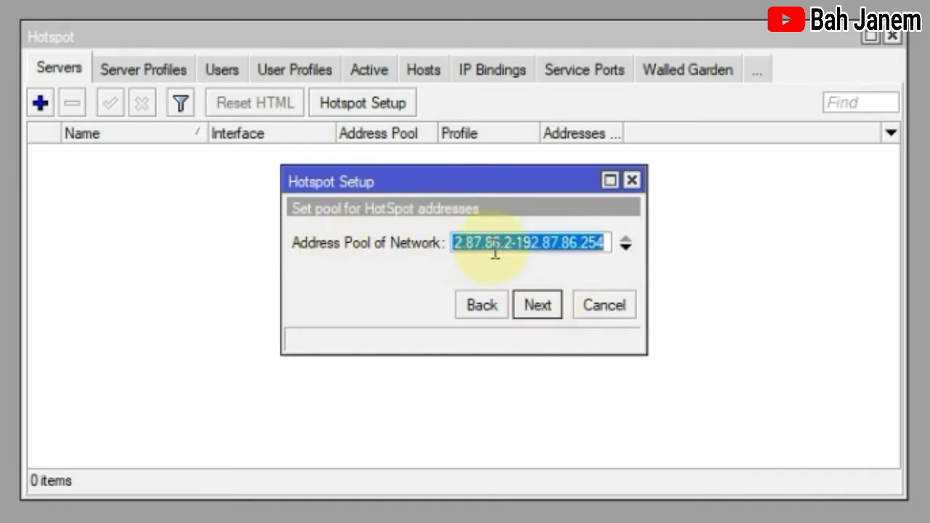
{"action": "left_click", "coordinate": [517, 247]}
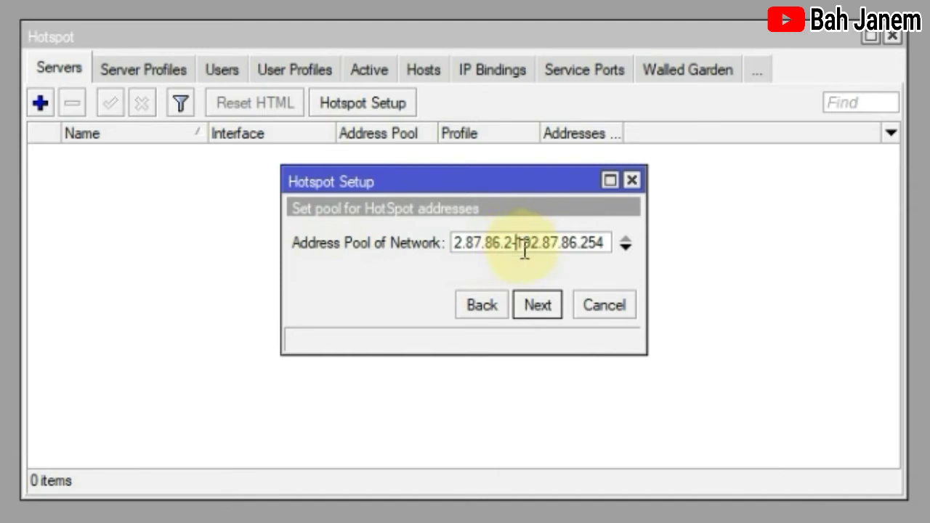
Step: Accept the address pool, use no SSL certificate, skip SMTP, and keep the DNS server
{"action": "left_click", "coordinate": [538, 305]}
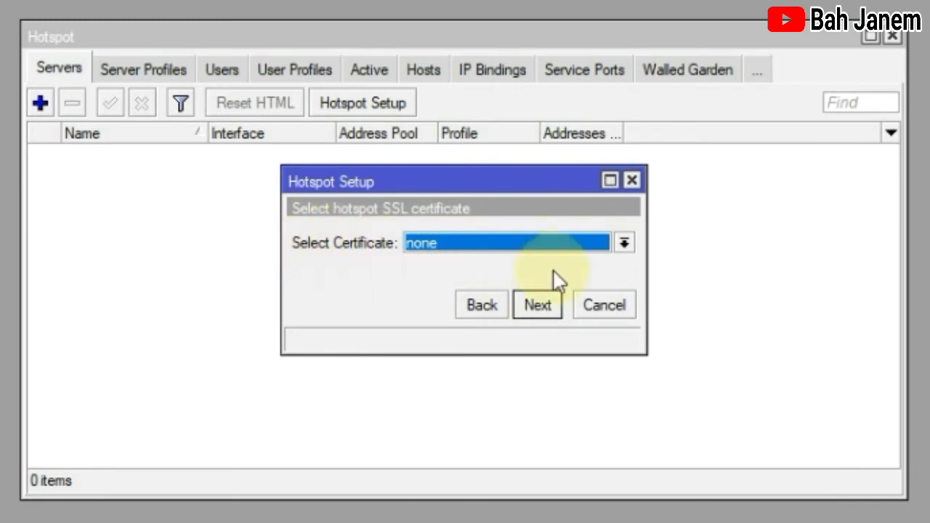
{"action": "left_click", "coordinate": [544, 305]}
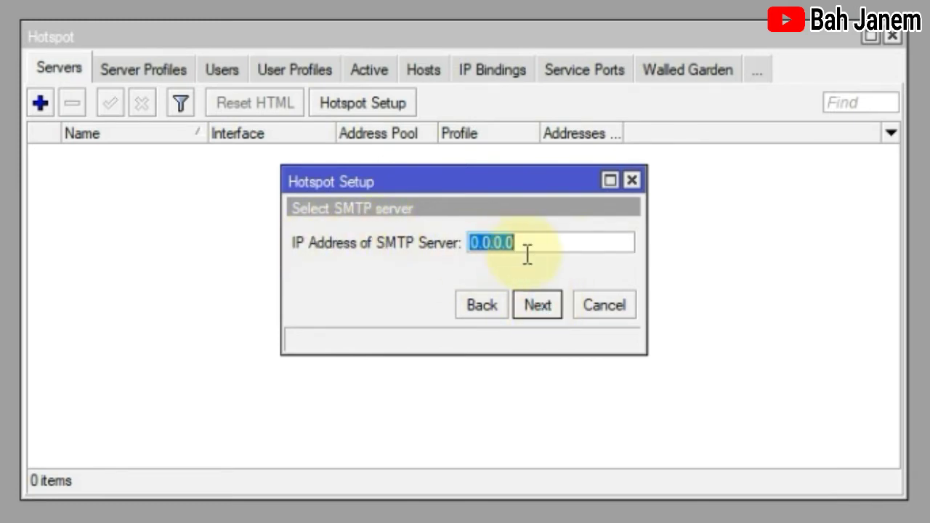
{"action": "left_click", "coordinate": [538, 305]}
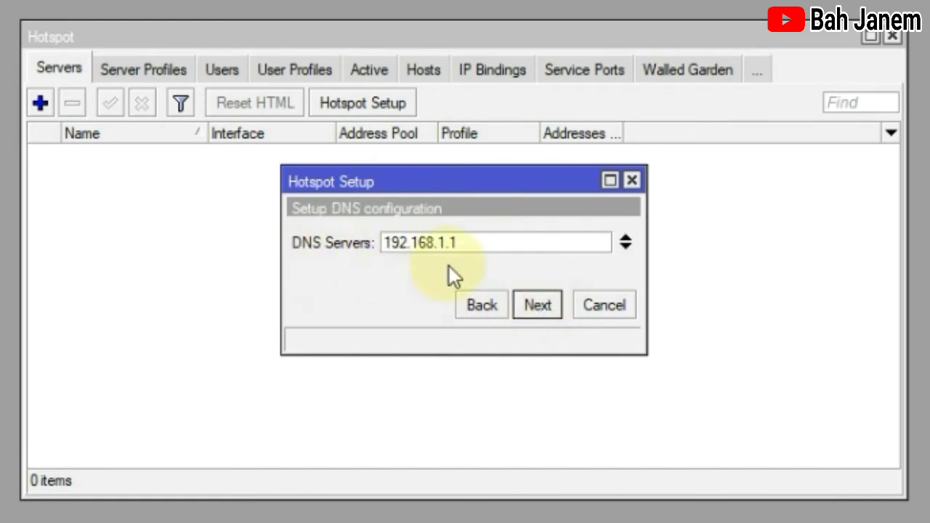
{"action": "left_click_drag", "start_coordinate": [472, 243], "coordinate": [389, 236]}
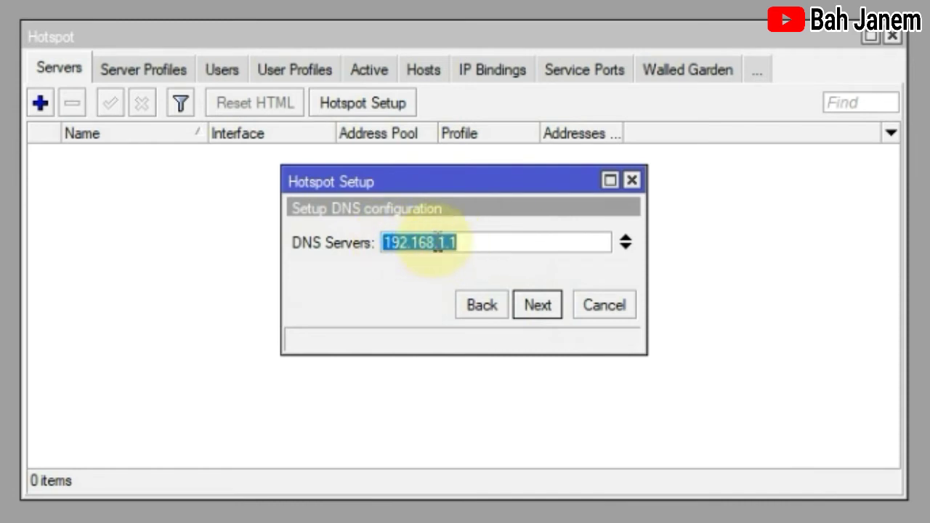
{"action": "left_click", "coordinate": [538, 305]}
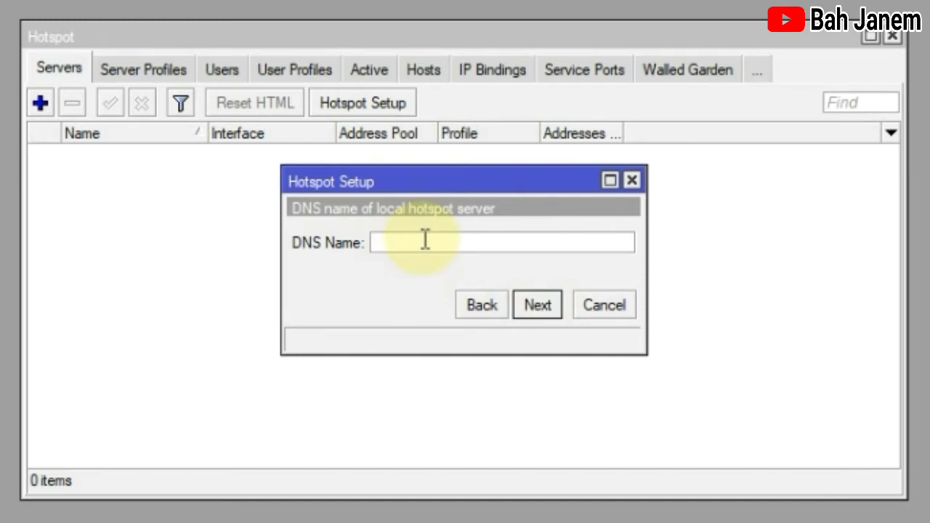
Step: Set DNS name pazzlan.net and a local admin user password, then dismiss the success message
{"action": "type", "text": "pazzlan.net"}
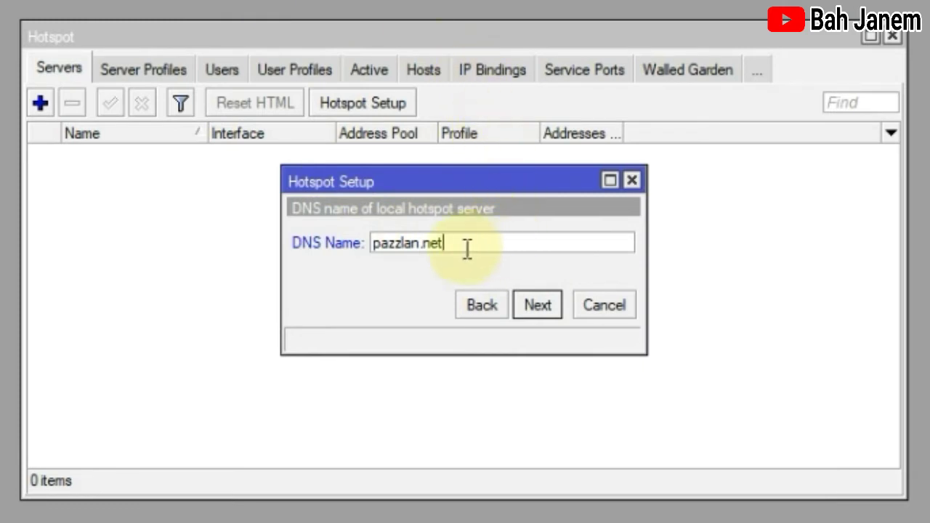
{"action": "left_click_drag", "start_coordinate": [467, 247], "coordinate": [370, 242]}
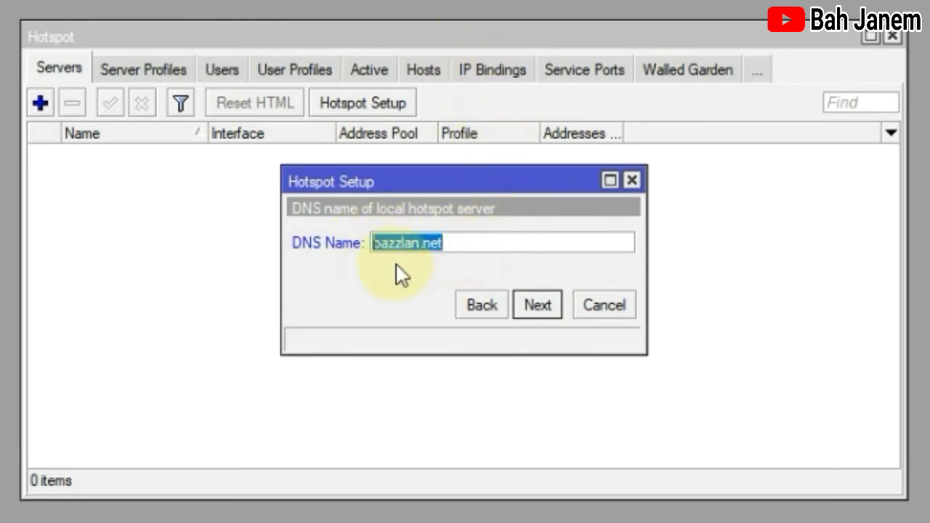
{"action": "left_click", "coordinate": [474, 242]}
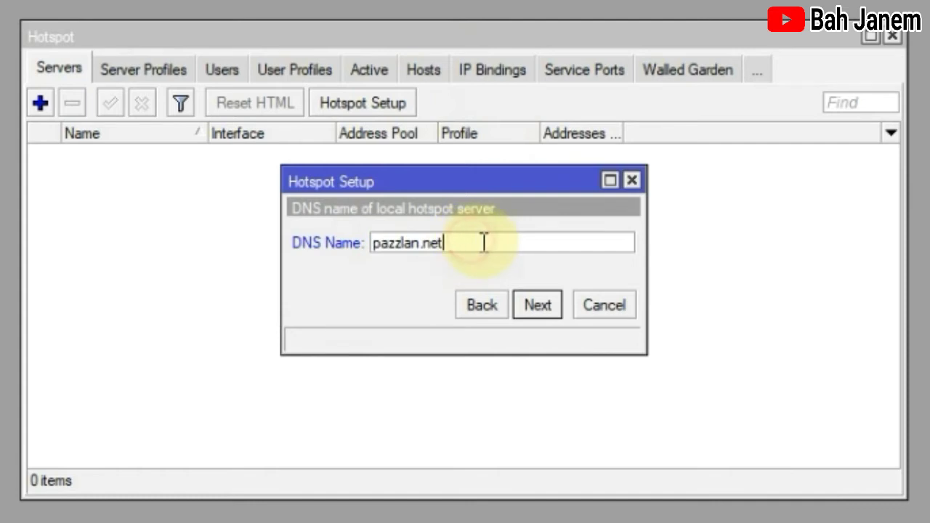
{"action": "left_click", "coordinate": [538, 304]}
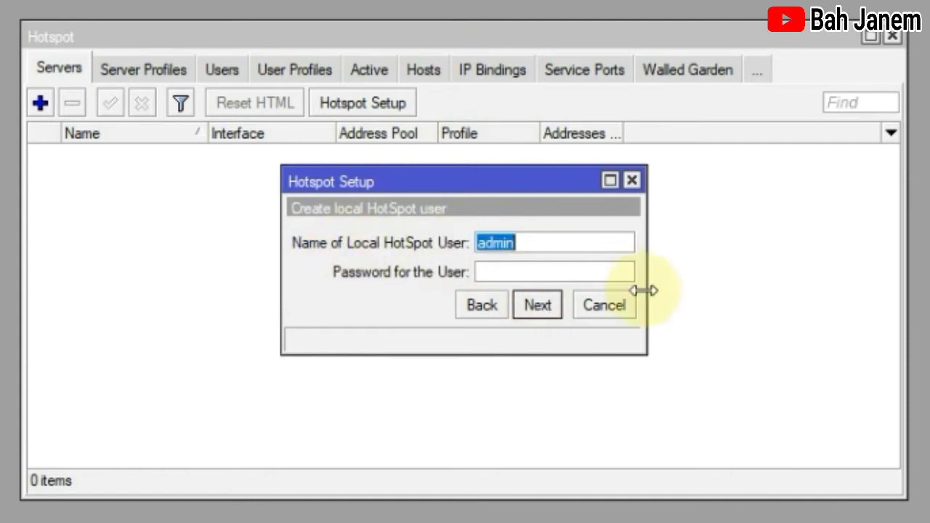
{"action": "left_click", "coordinate": [565, 272]}
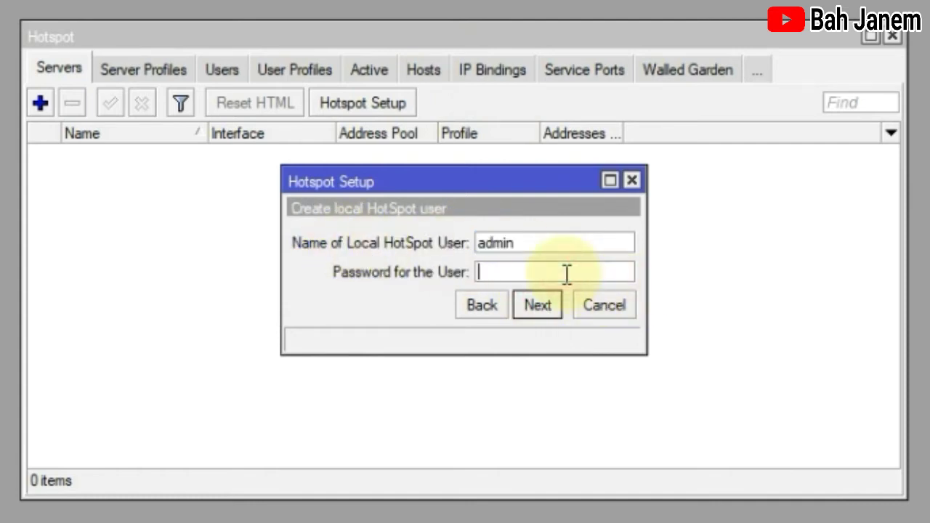
{"action": "type", "text": "1234"}
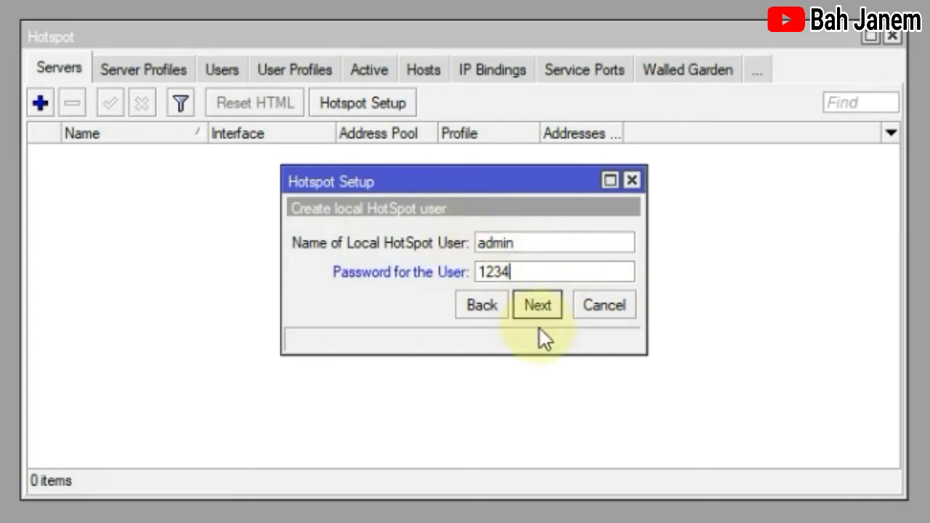
{"action": "left_click", "coordinate": [543, 305]}
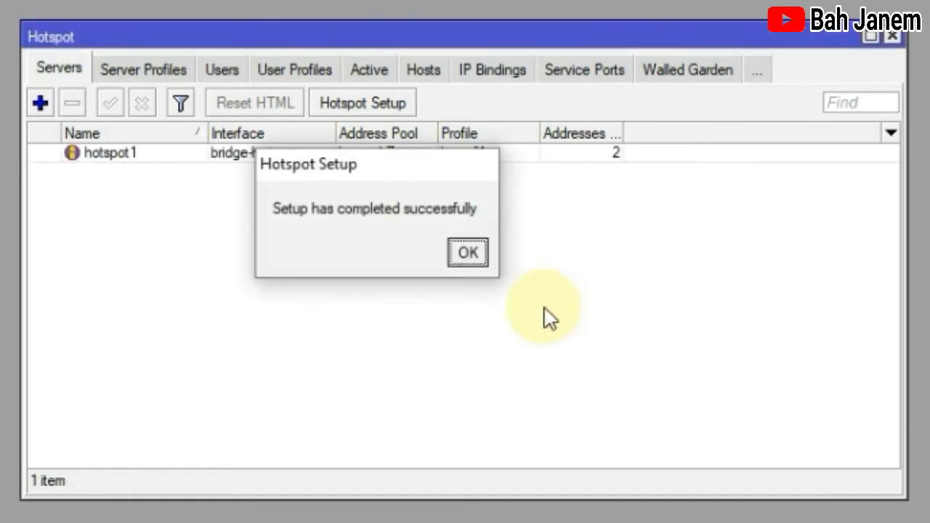
{"action": "left_click", "coordinate": [467, 251]}
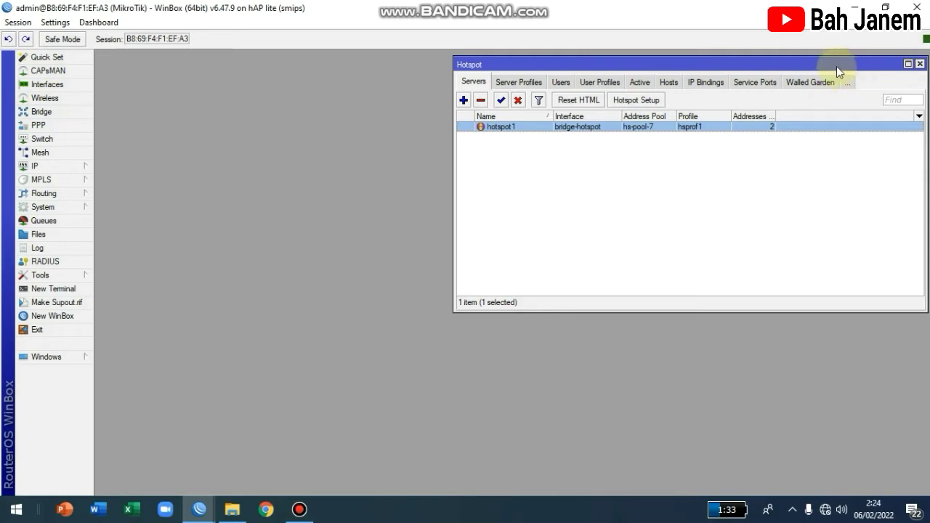
Step: In the Wireless interfaces list, enable wlan1 and open its settings window
{"action": "left_click_drag", "start_coordinate": [836, 66], "coordinate": [831, 64]}
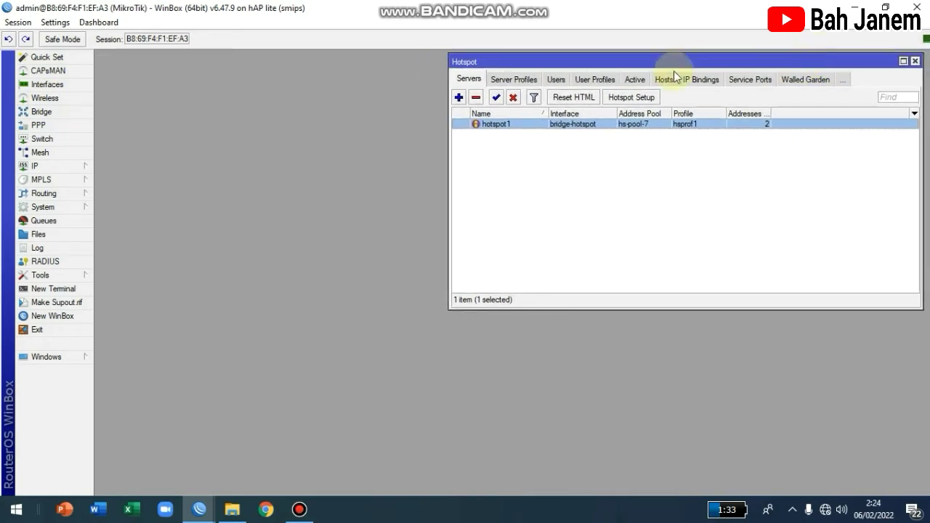
{"action": "left_click", "coordinate": [54, 102]}
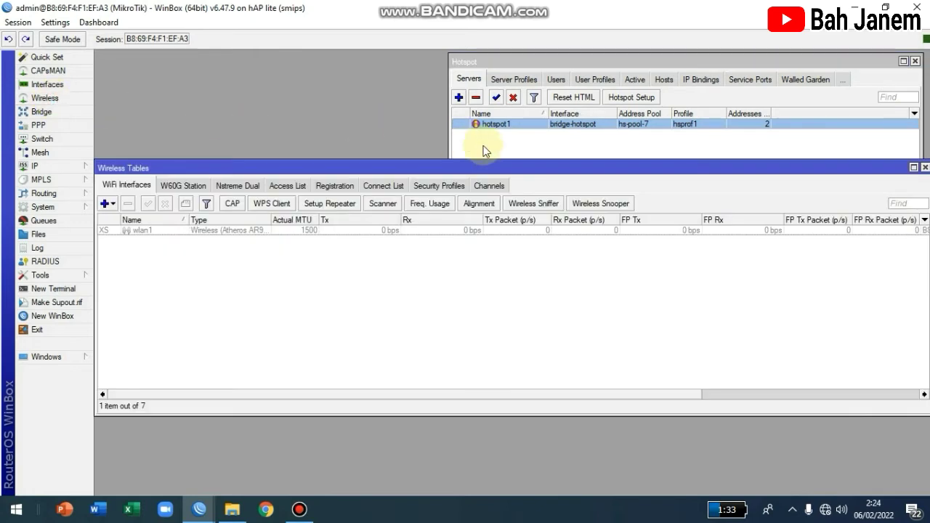
{"action": "left_click", "coordinate": [151, 229]}
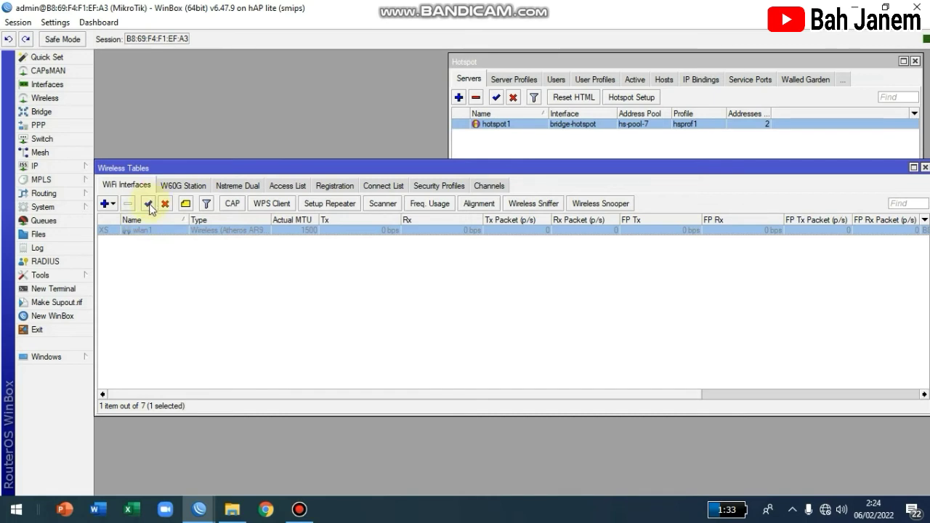
{"action": "left_click", "coordinate": [148, 204]}
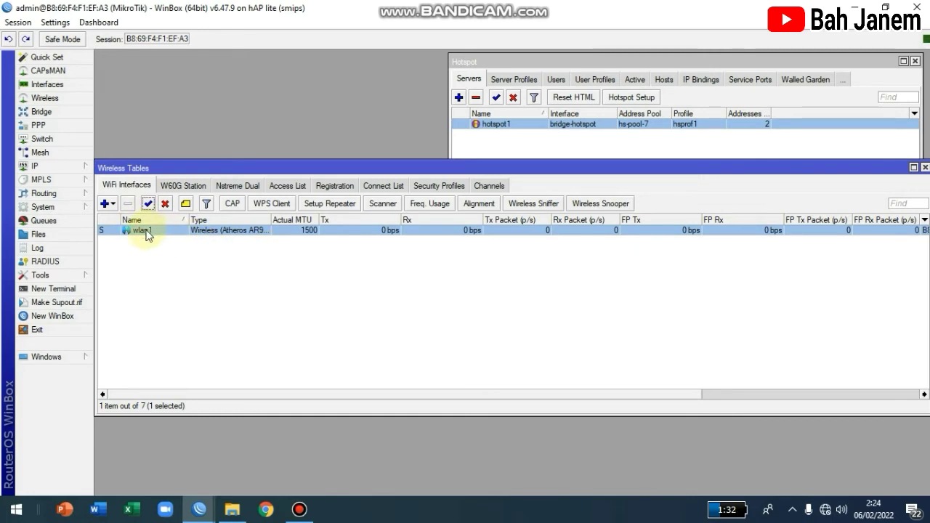
{"action": "double_click", "coordinate": [152, 229]}
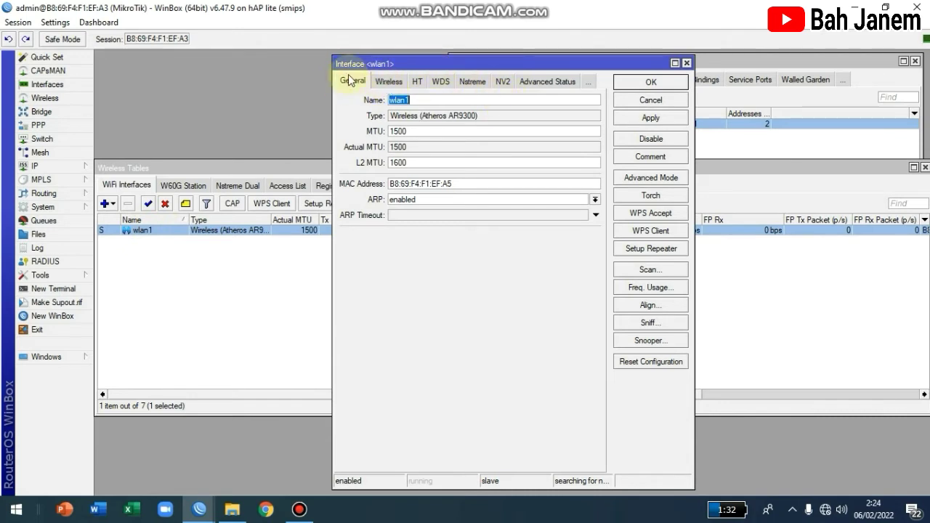
Step: In advanced wireless mode, choose ap bridge, 2GHz-B/G/N, 20/40MHz Ce and 2412 MHz
{"action": "left_click", "coordinate": [389, 82]}
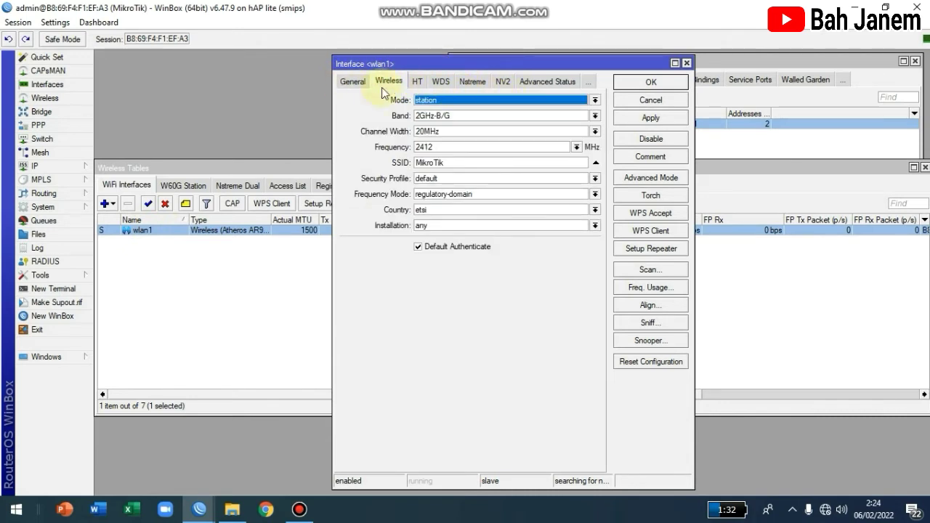
{"action": "left_click", "coordinate": [648, 178]}
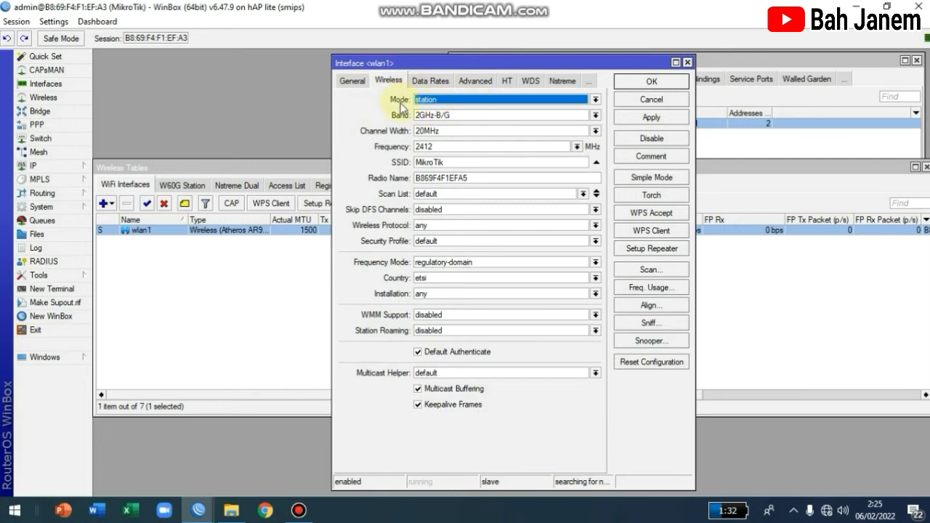
{"action": "left_click", "coordinate": [596, 102]}
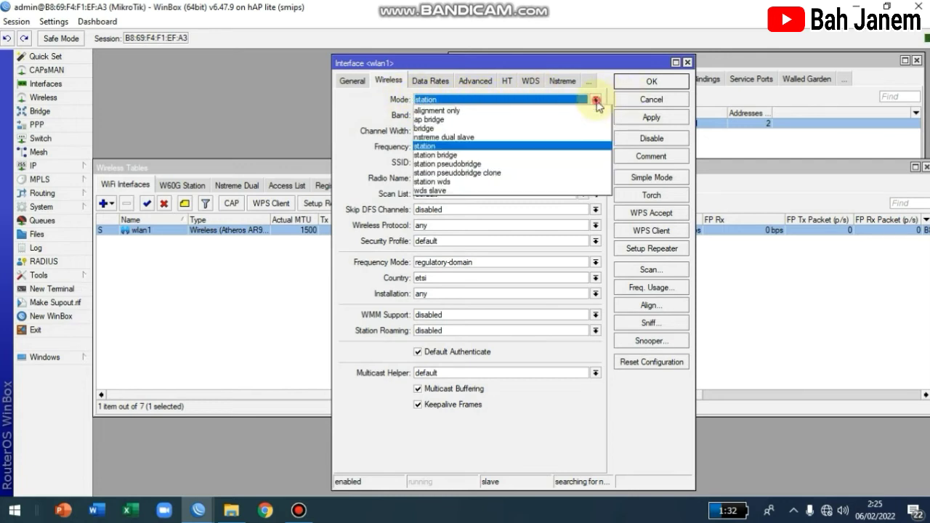
{"action": "left_click", "coordinate": [428, 119]}
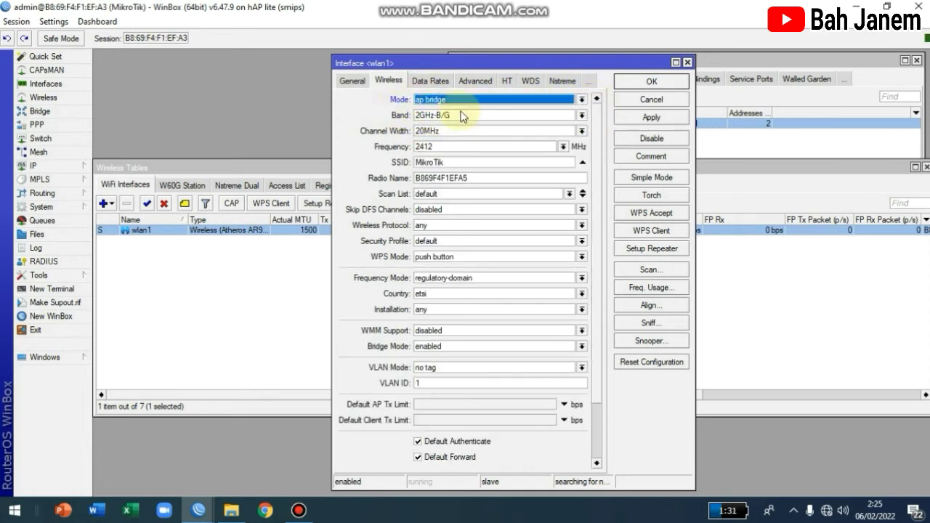
{"action": "left_click", "coordinate": [462, 116]}
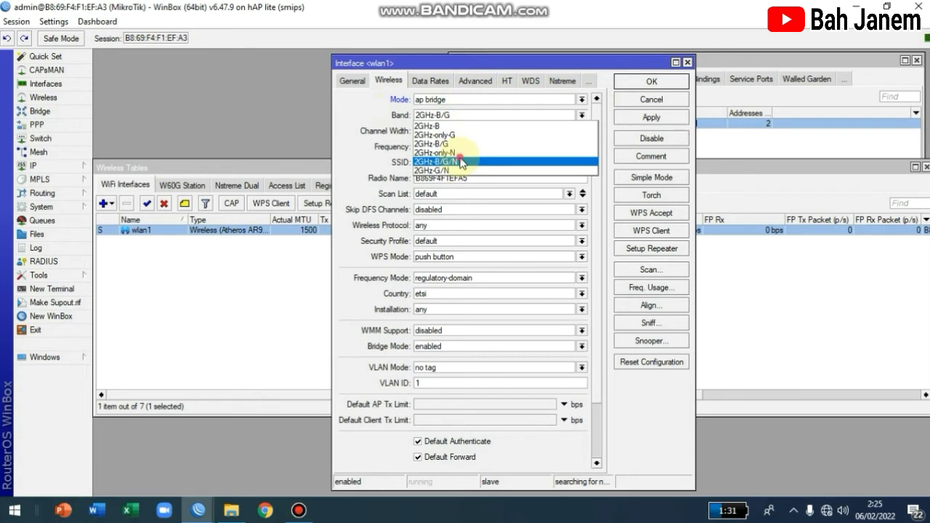
{"action": "left_click", "coordinate": [460, 162]}
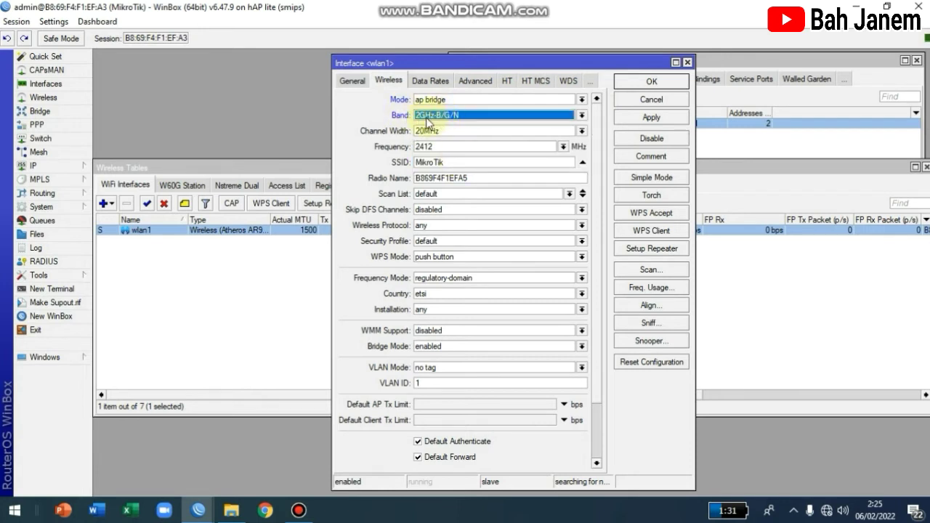
{"action": "left_click", "coordinate": [476, 130]}
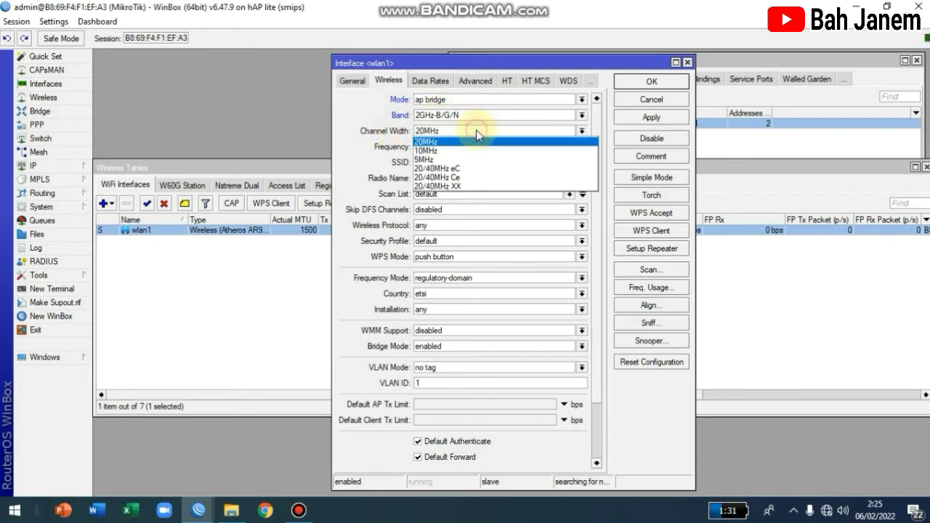
{"action": "left_click", "coordinate": [481, 181]}
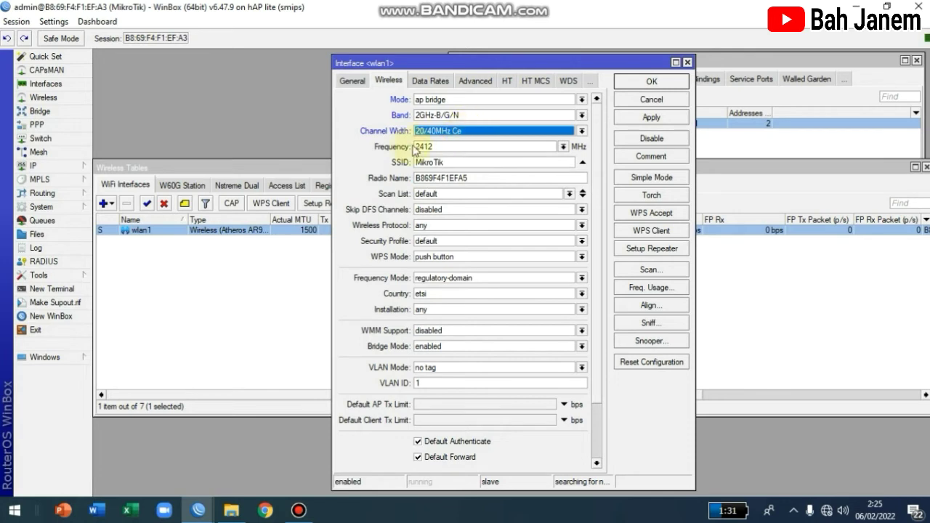
{"action": "left_click", "coordinate": [563, 147]}
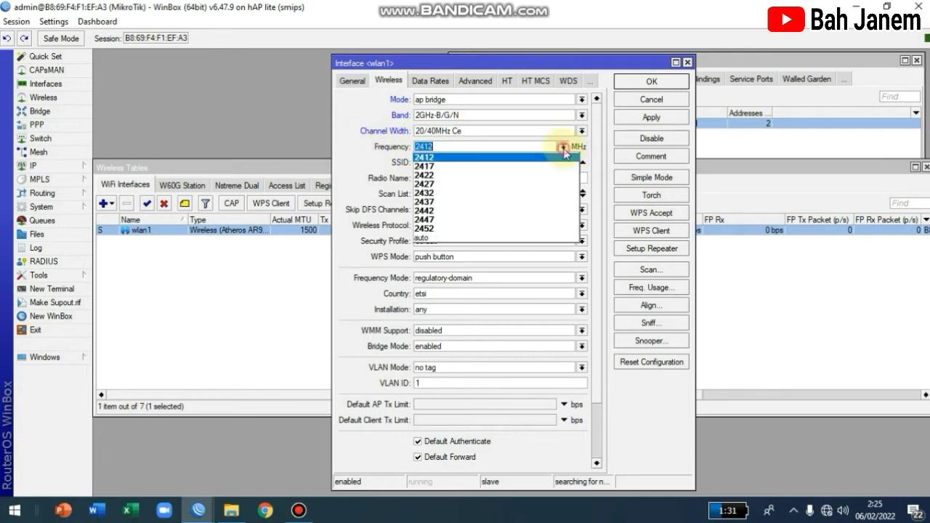
{"action": "left_click", "coordinate": [425, 158]}
{"action": "left_click", "coordinate": [461, 148]}
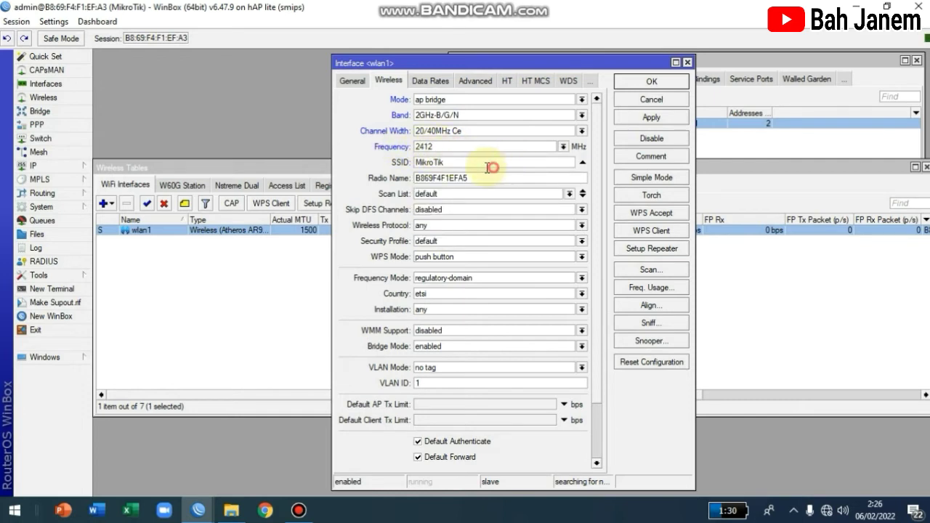
{"action": "left_click_drag", "start_coordinate": [492, 168], "coordinate": [406, 164]}
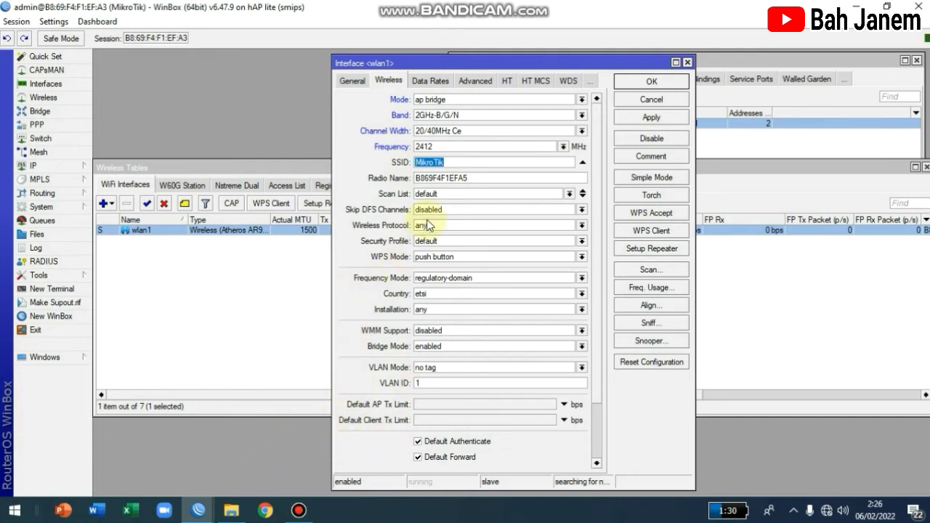
{"action": "type", "text": "Fazzlan @WIFI"}
{"action": "left_click", "coordinate": [479, 181]}
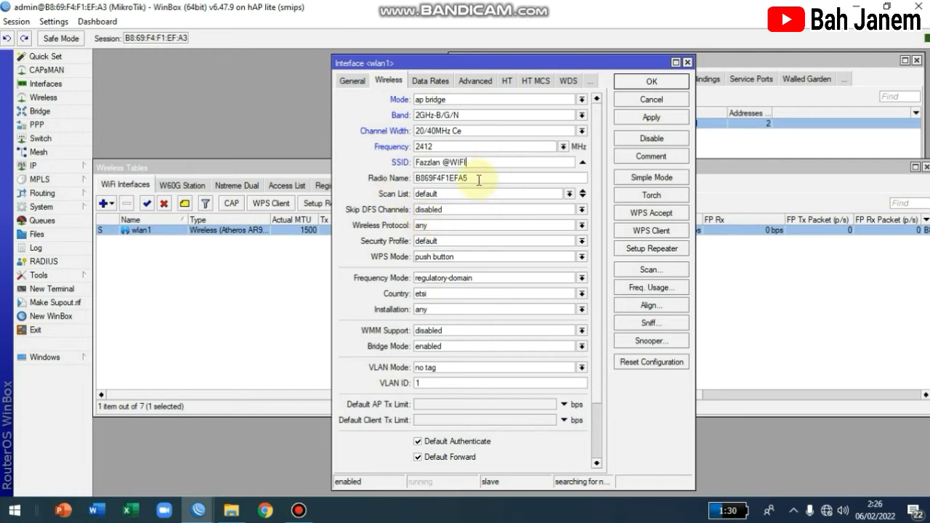
{"action": "double_click", "coordinate": [476, 181]}
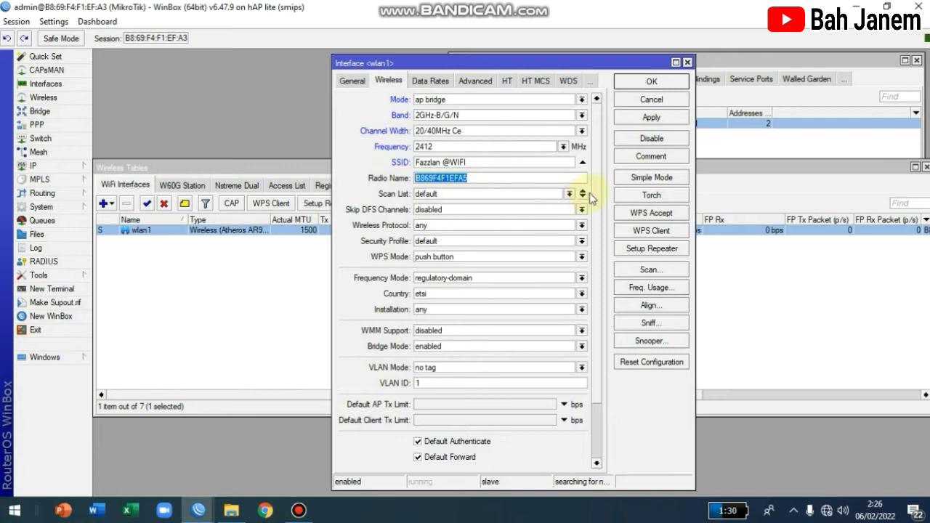
{"action": "left_click", "coordinate": [436, 227]}
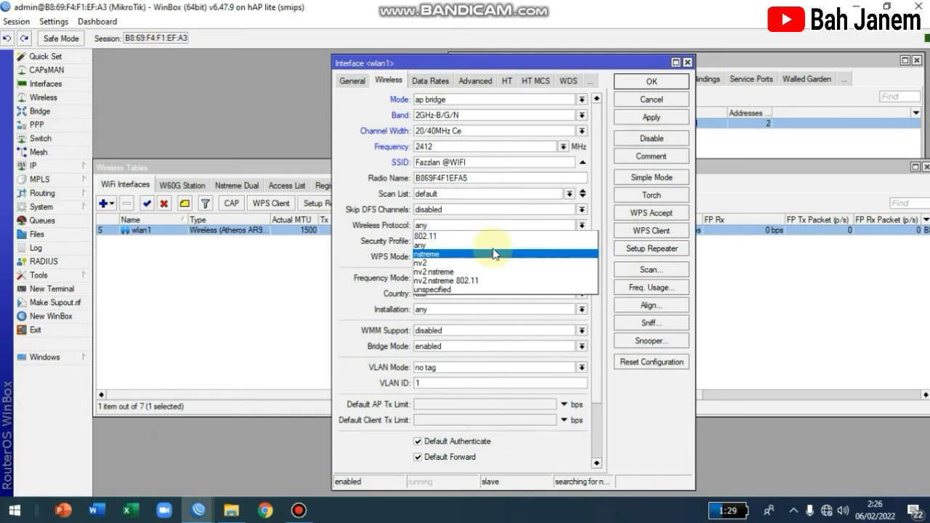
{"action": "left_click", "coordinate": [456, 225]}
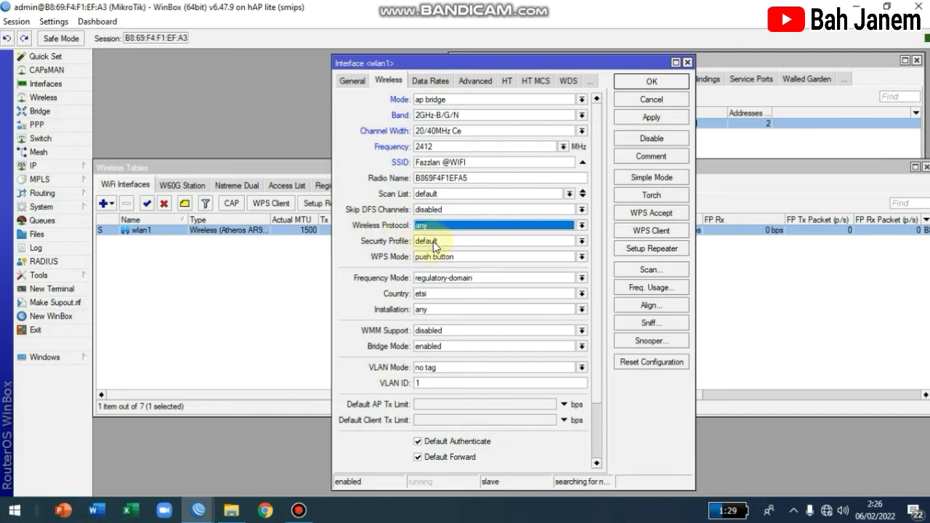
{"action": "left_click", "coordinate": [432, 243]}
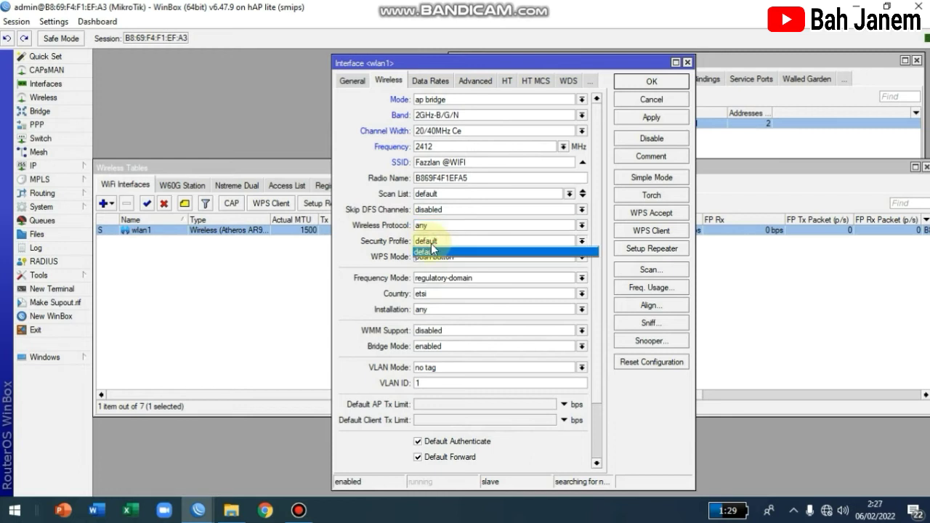
{"action": "left_click", "coordinate": [434, 243]}
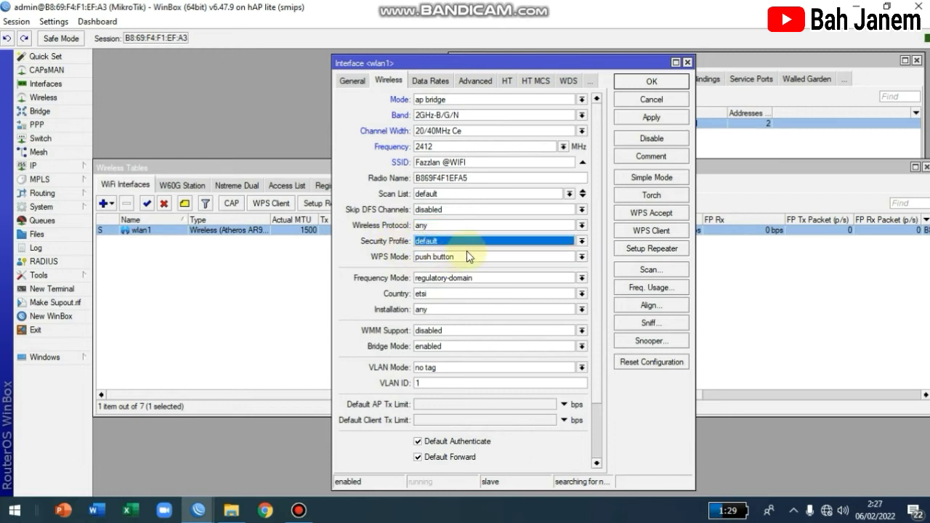
Step: Choose superchannel frequency mode, country no_country_set and indoor installation, then apply
{"action": "left_click", "coordinate": [447, 283]}
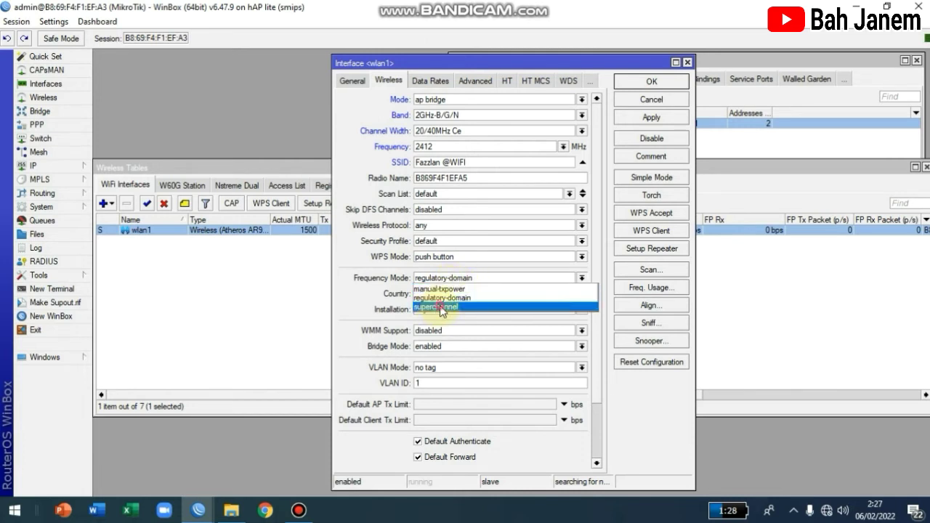
{"action": "left_click", "coordinate": [440, 305]}
{"action": "left_click", "coordinate": [437, 298]}
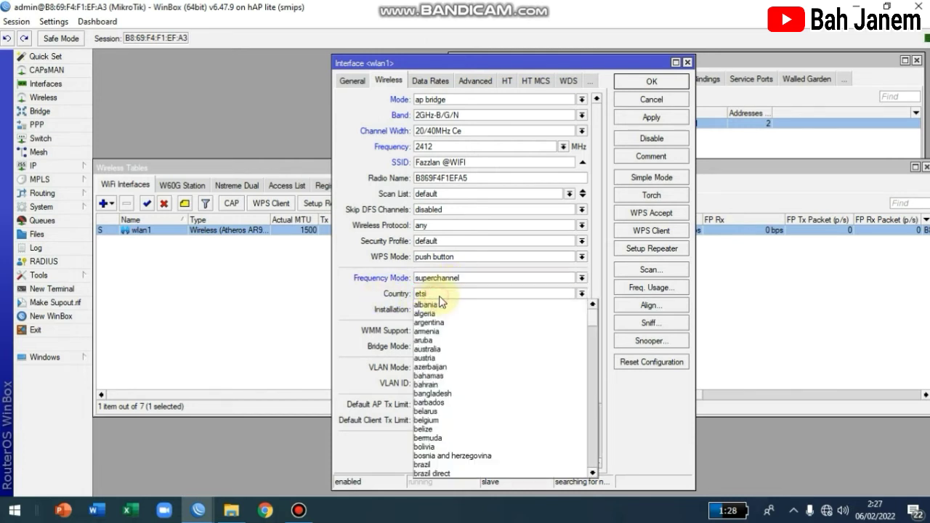
{"action": "scroll", "coordinate": [538, 407], "scroll_direction": "down", "scroll_amount": 5}
{"action": "scroll", "coordinate": [538, 419], "scroll_direction": "down", "scroll_amount": 9}
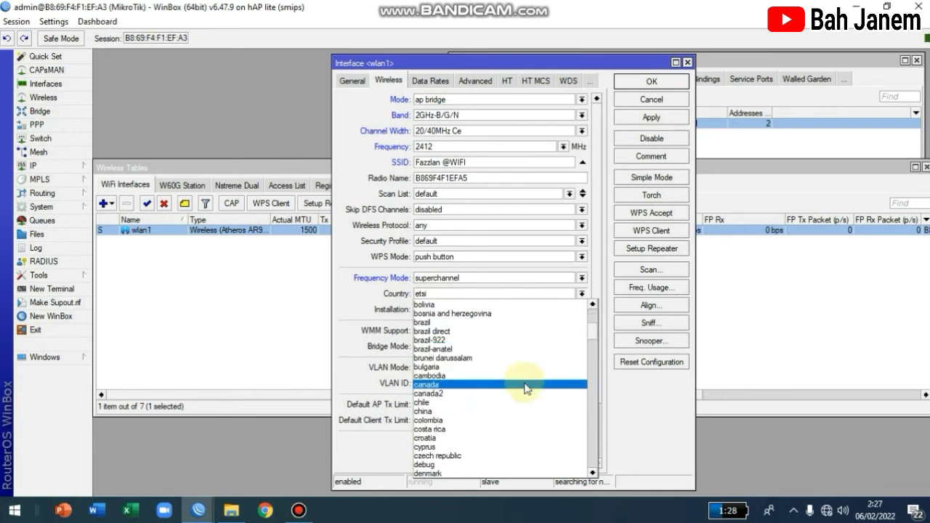
{"action": "scroll", "coordinate": [512, 392], "scroll_direction": "down", "scroll_amount": 10}
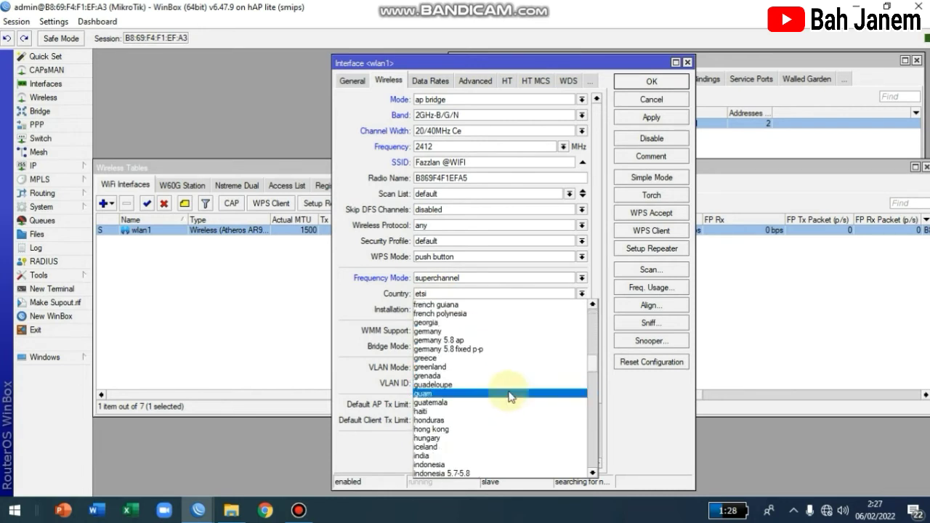
{"action": "scroll", "coordinate": [512, 390], "scroll_direction": "down", "scroll_amount": 9}
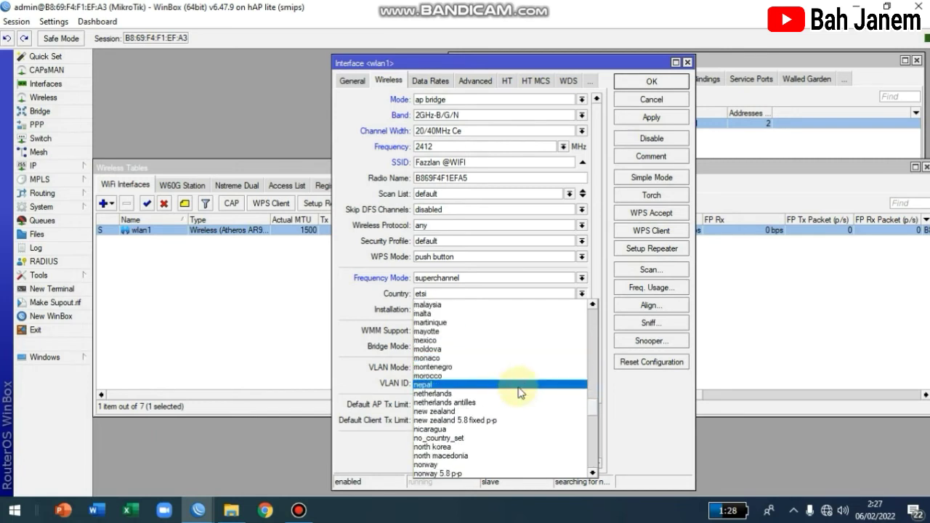
{"action": "scroll", "coordinate": [501, 364], "scroll_direction": "down", "scroll_amount": 2}
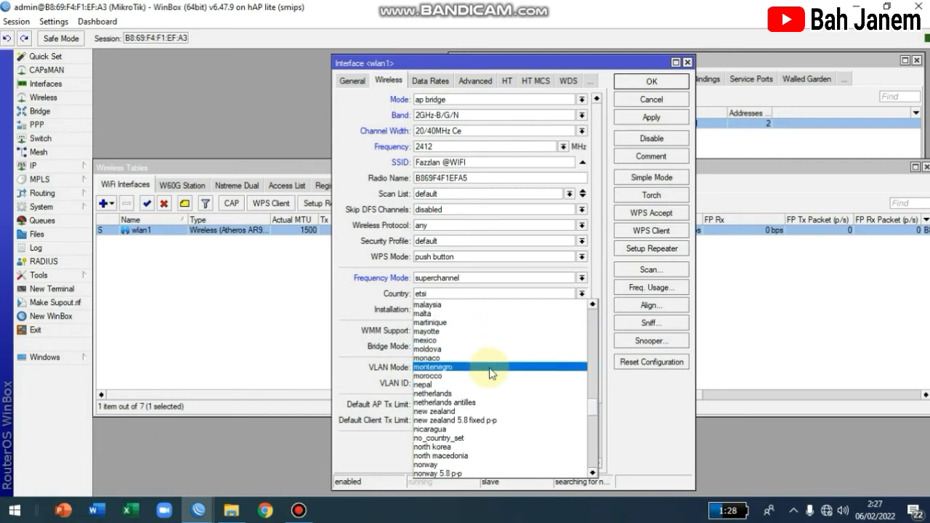
{"action": "scroll", "coordinate": [483, 385], "scroll_direction": "down", "scroll_amount": 1}
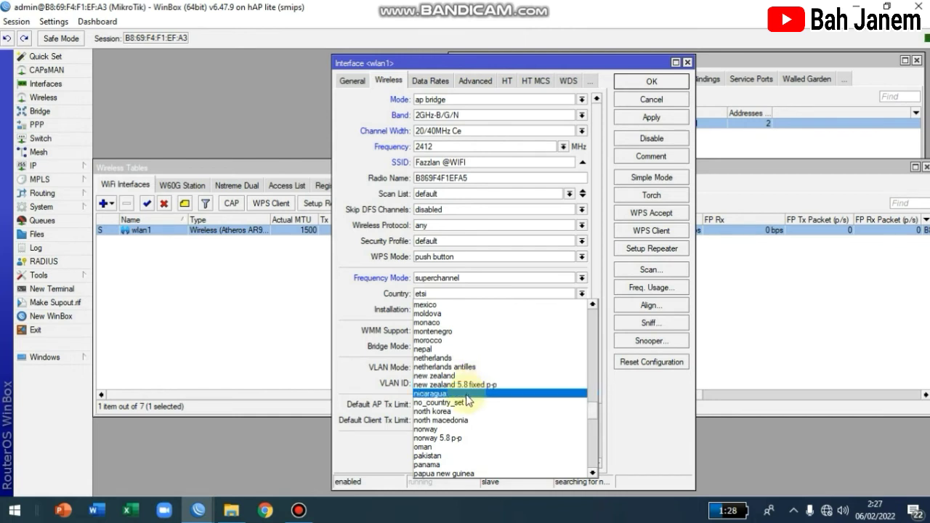
{"action": "left_click", "coordinate": [465, 403]}
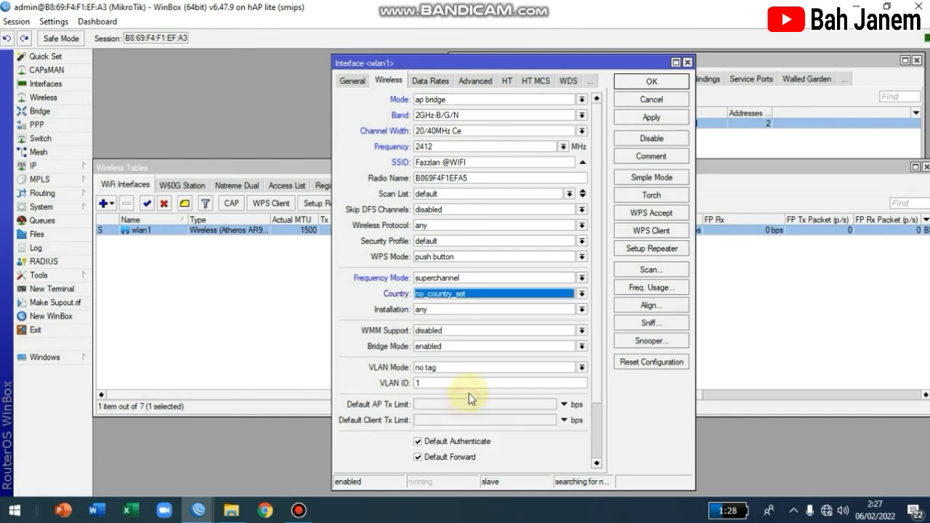
{"action": "left_click", "coordinate": [437, 318]}
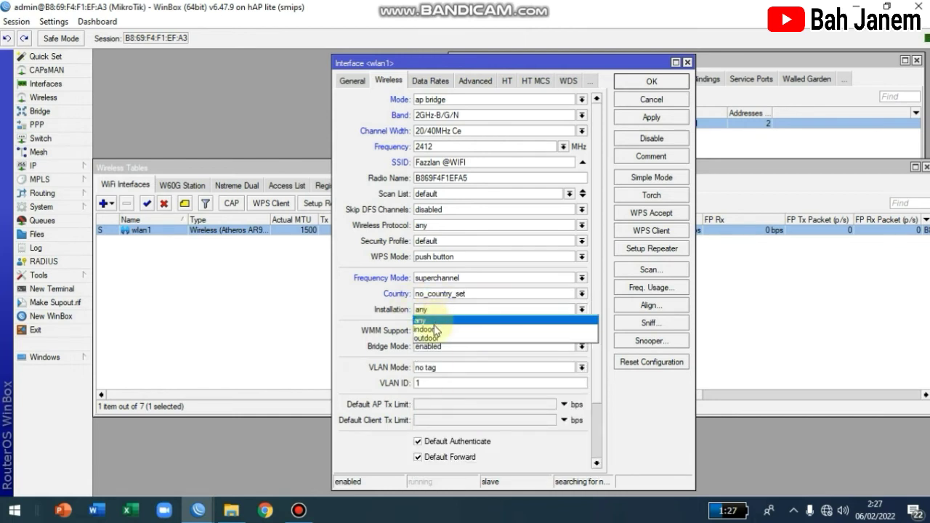
{"action": "left_click", "coordinate": [446, 326]}
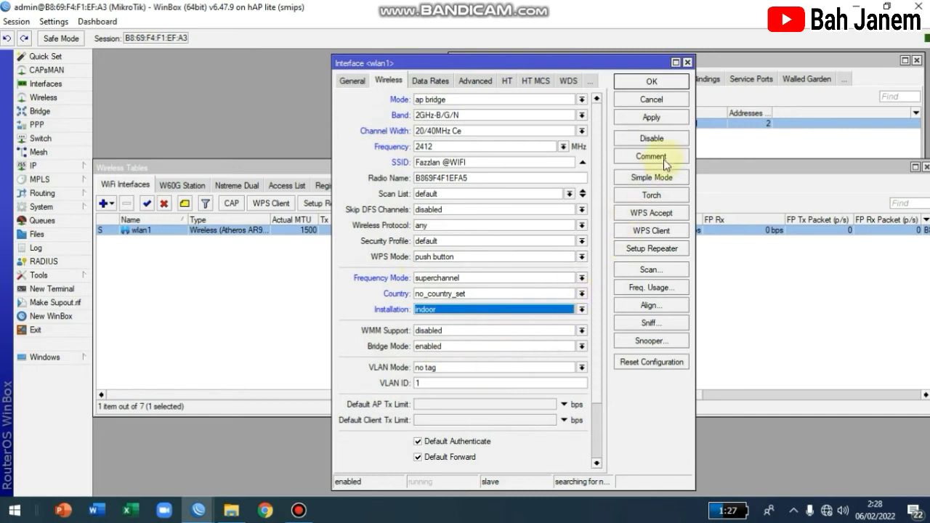
{"action": "left_click", "coordinate": [673, 118]}
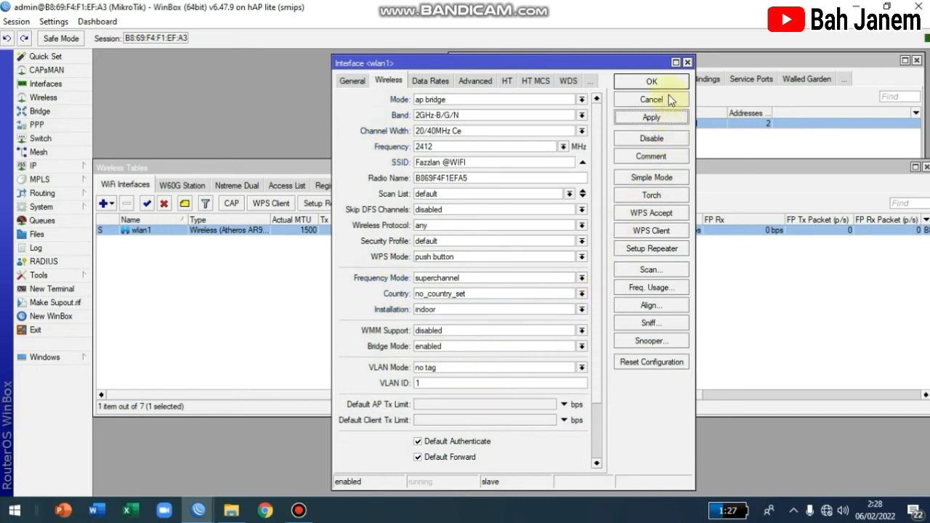
Step: Save the wlan1 settings and minimize WinBox to the desktop
{"action": "left_click", "coordinate": [664, 84]}
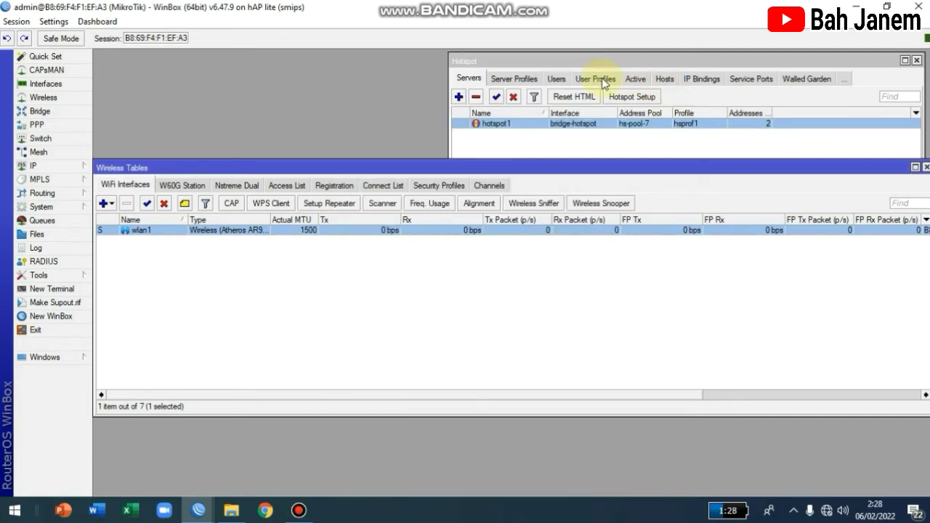
{"action": "left_click", "coordinate": [851, 7]}
{"action": "left_click", "coordinate": [851, 7]}
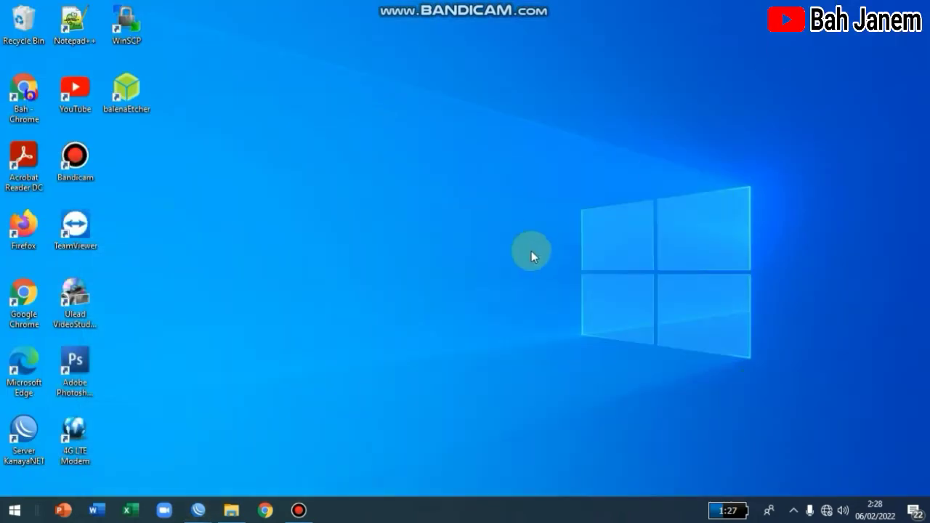
{"action": "mouse_move", "coordinate": [830, 509]}
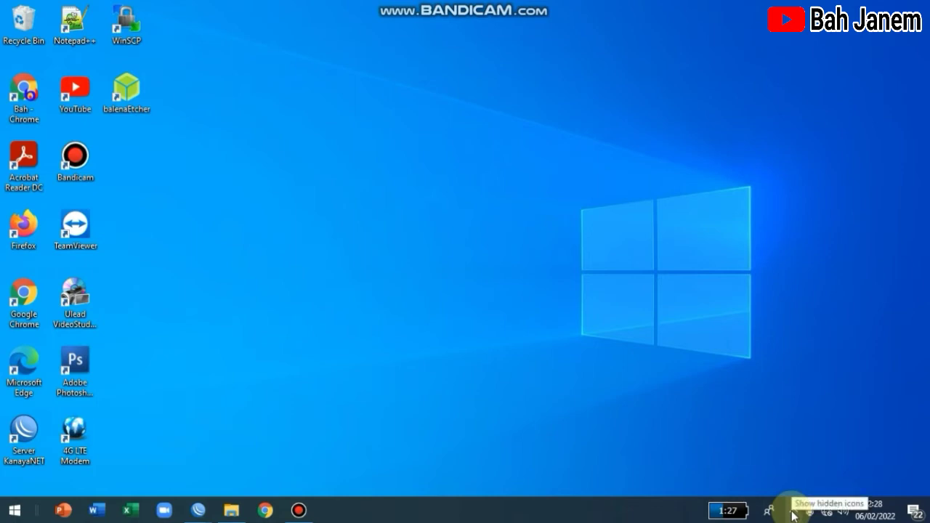
{"action": "left_click", "coordinate": [826, 510]}
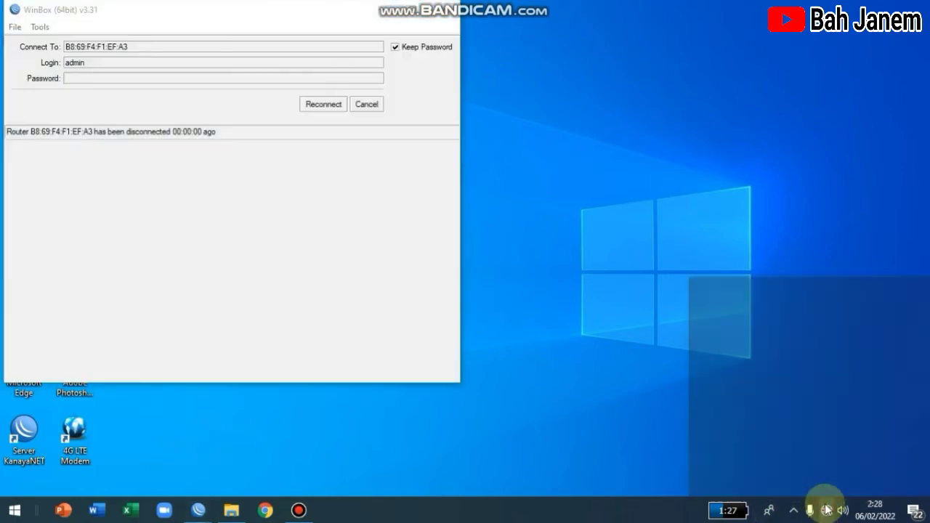
{"action": "left_click", "coordinate": [381, 10]}
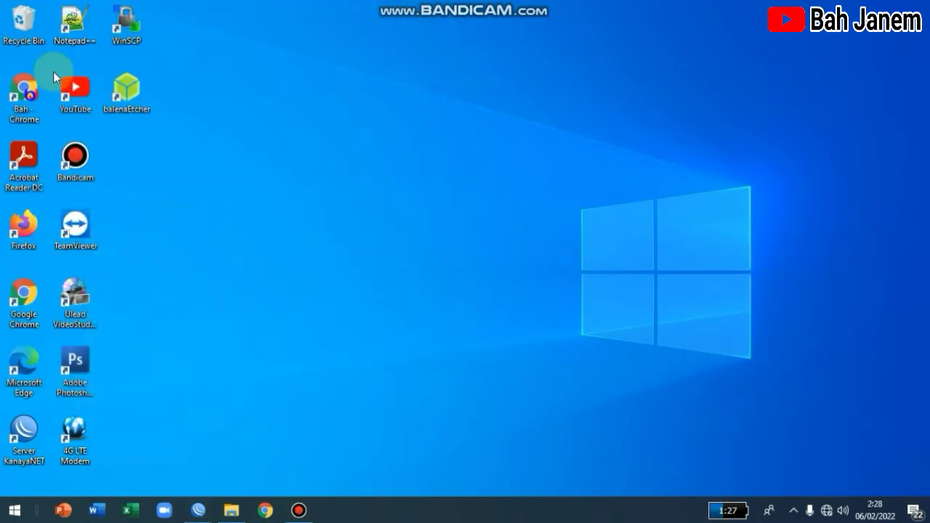
{"action": "left_click", "coordinate": [827, 510]}
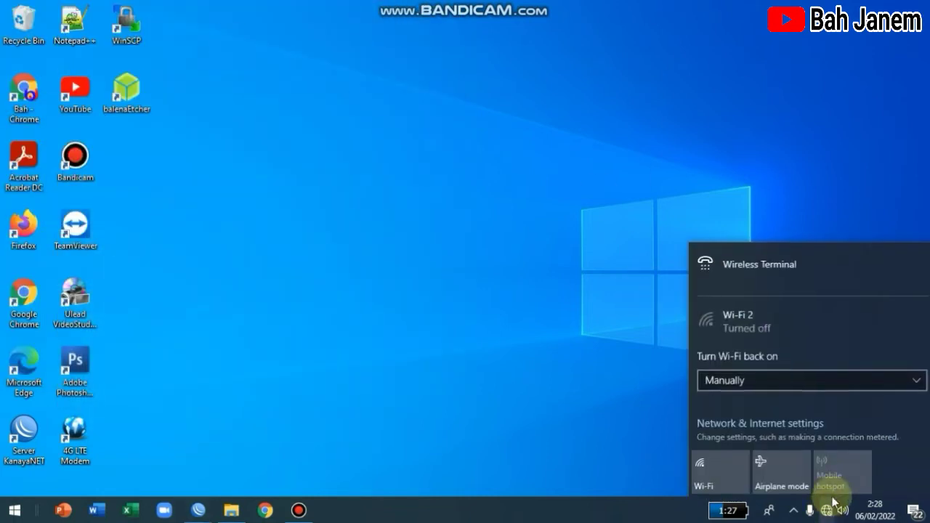
{"action": "left_click", "coordinate": [712, 485]}
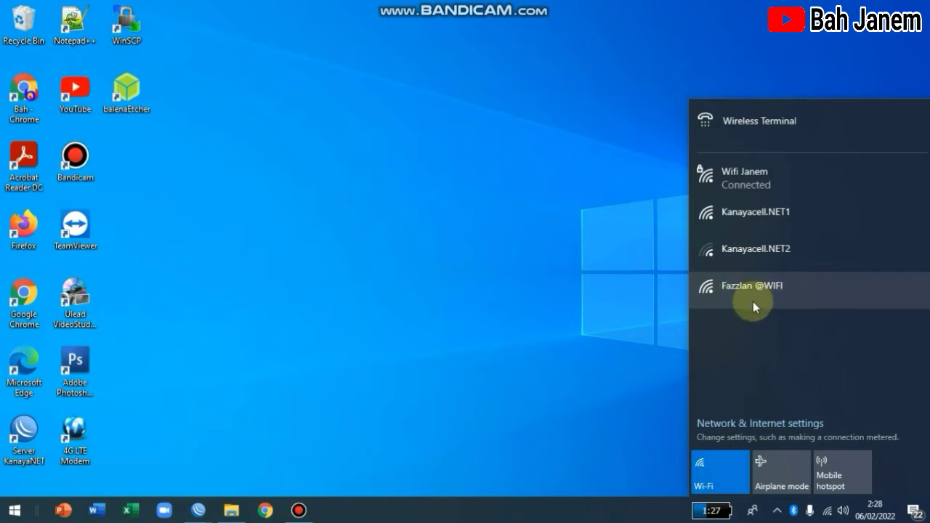
{"action": "left_click", "coordinate": [763, 292]}
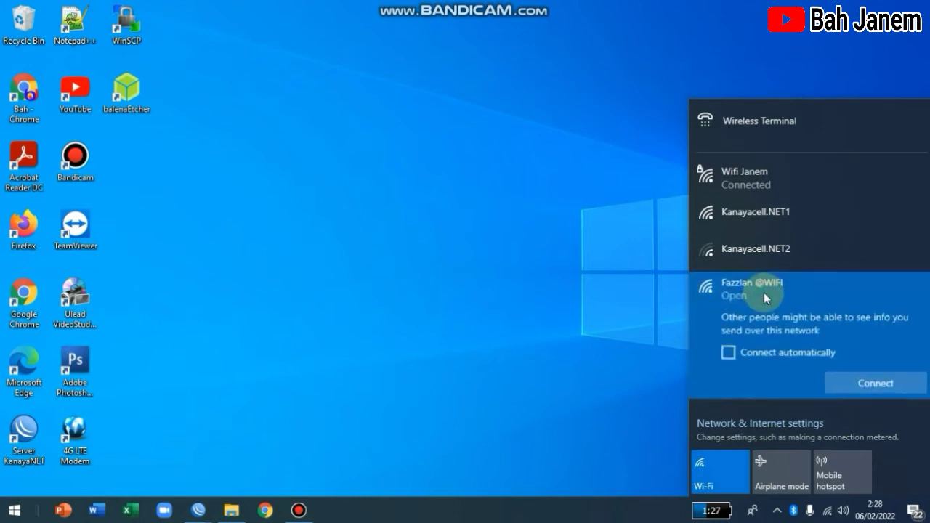
{"action": "left_click", "coordinate": [863, 382]}
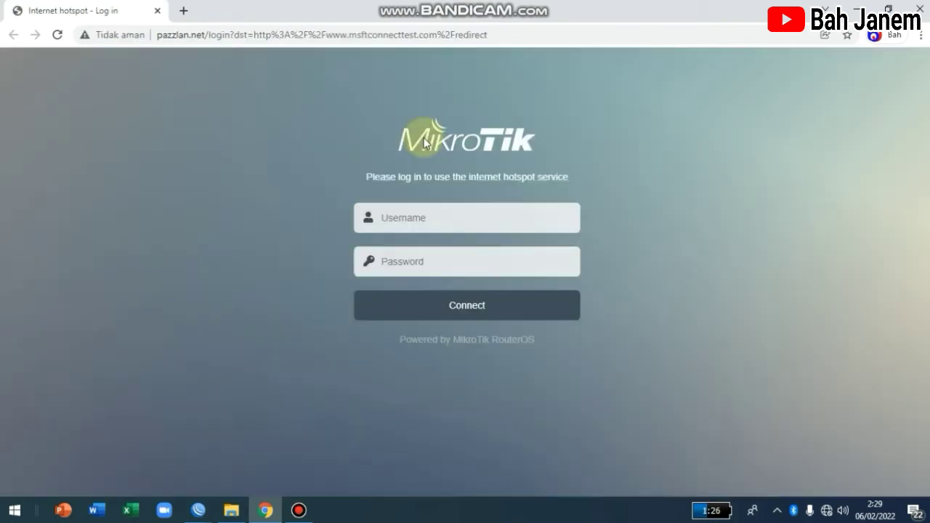
Step: Enter the admin username and its password on the hotspot login page
{"action": "left_click", "coordinate": [470, 225]}
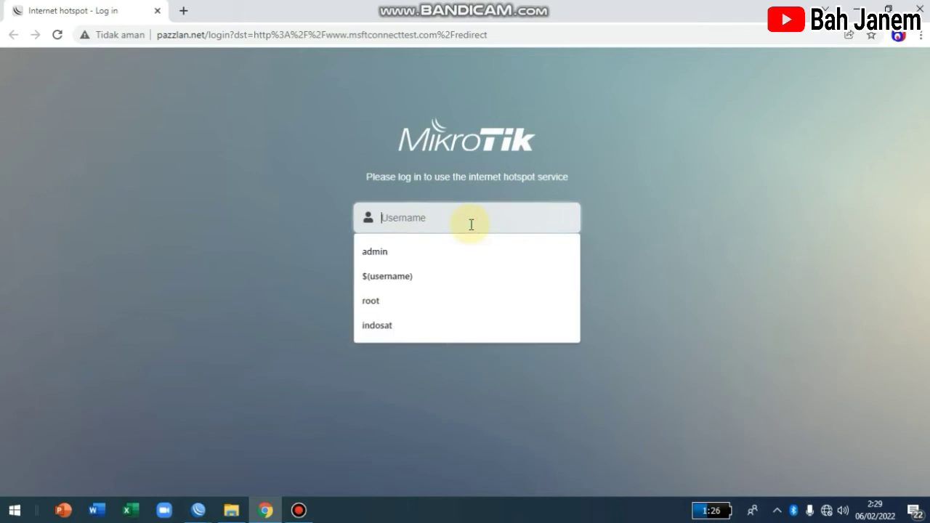
{"action": "type", "text": "admin"}
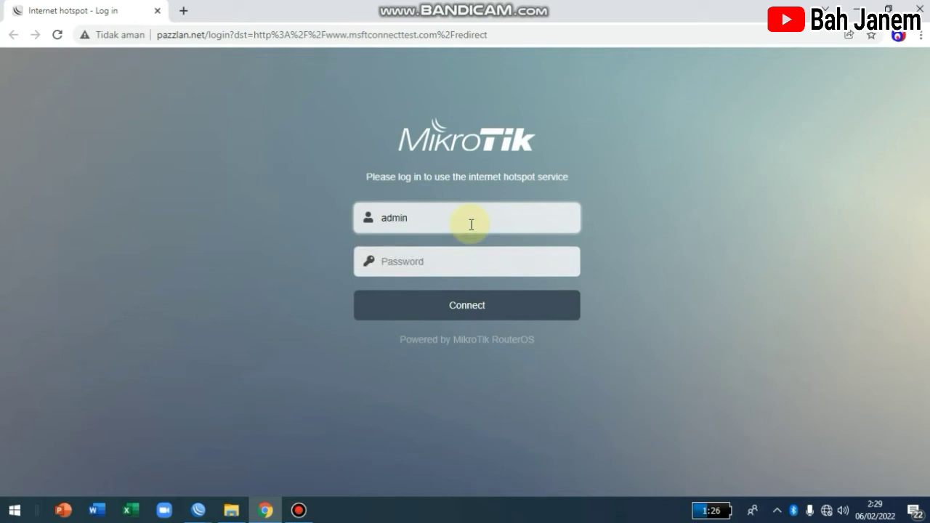
{"action": "left_click", "coordinate": [438, 257]}
{"action": "type", "text": "ad"}
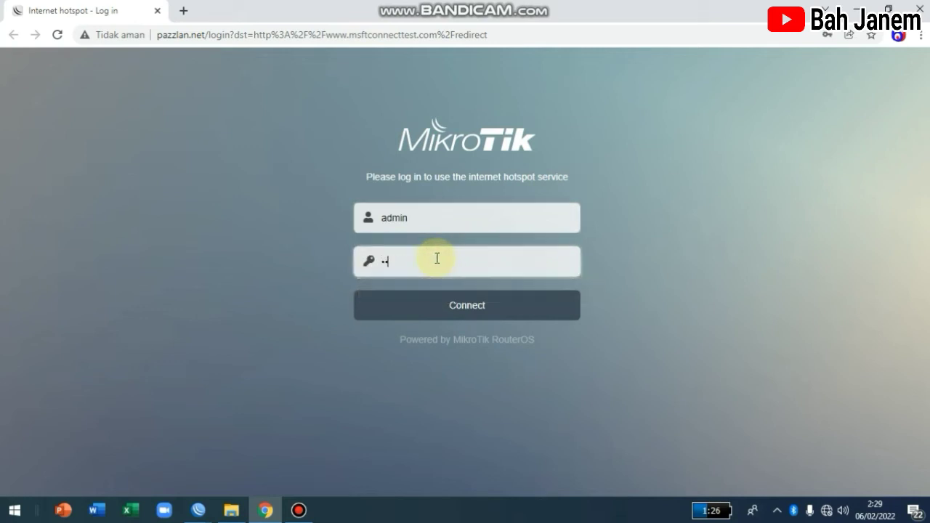
{"action": "type", "text": "mi"}
Step: Submit the hotspot login, dismiss the password breach warning, and open a new tab
{"action": "left_click", "coordinate": [463, 305]}
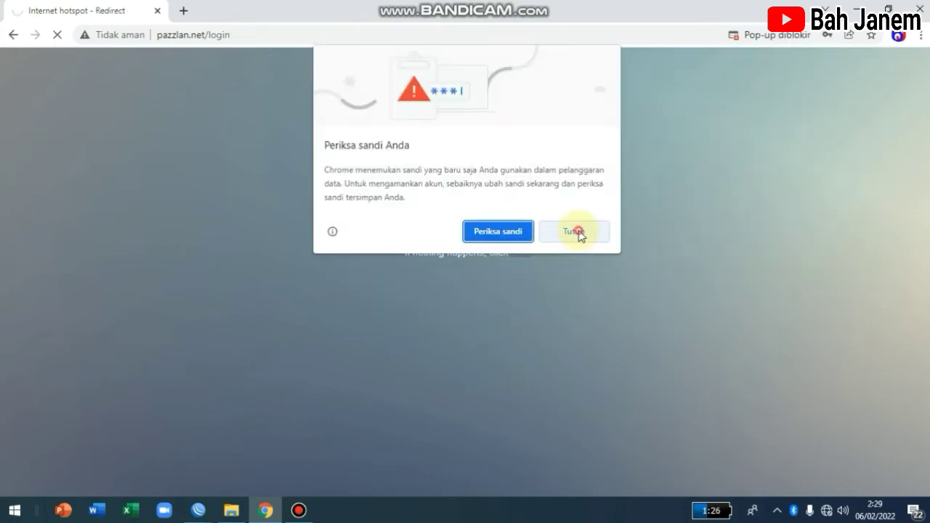
{"action": "left_click", "coordinate": [574, 231]}
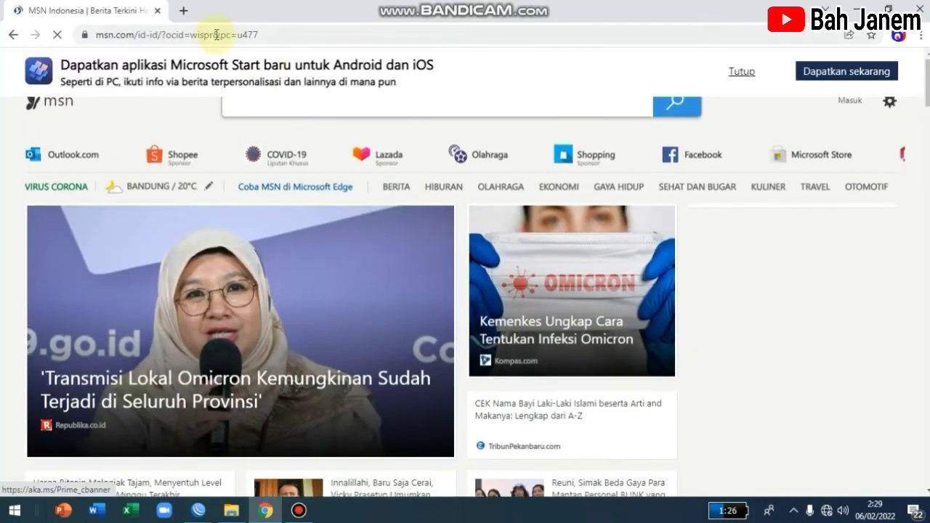
{"action": "double_click", "coordinate": [183, 10]}
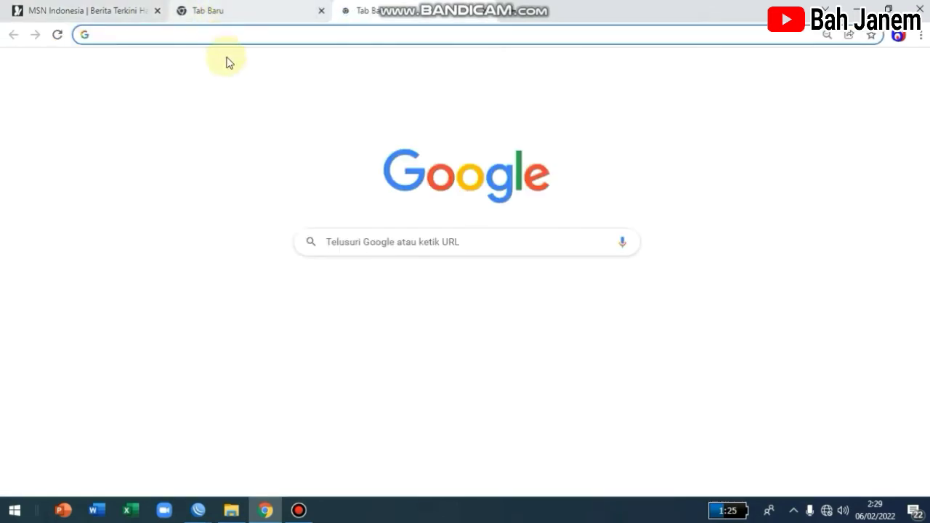
Step: Open YouTube, start the 'BOBON SEBUT NAMA BARU' video and pause its ad
{"action": "left_click", "coordinate": [365, 294]}
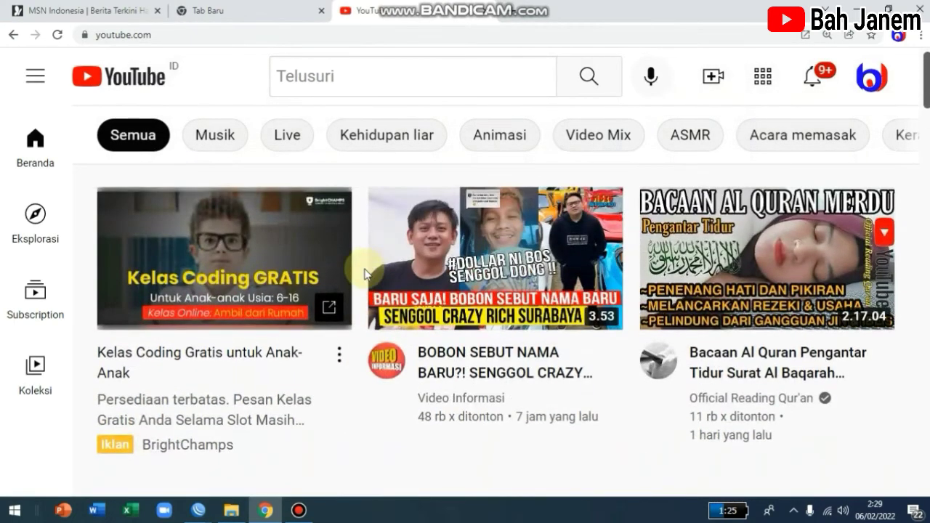
{"action": "mouse_move", "coordinate": [469, 282]}
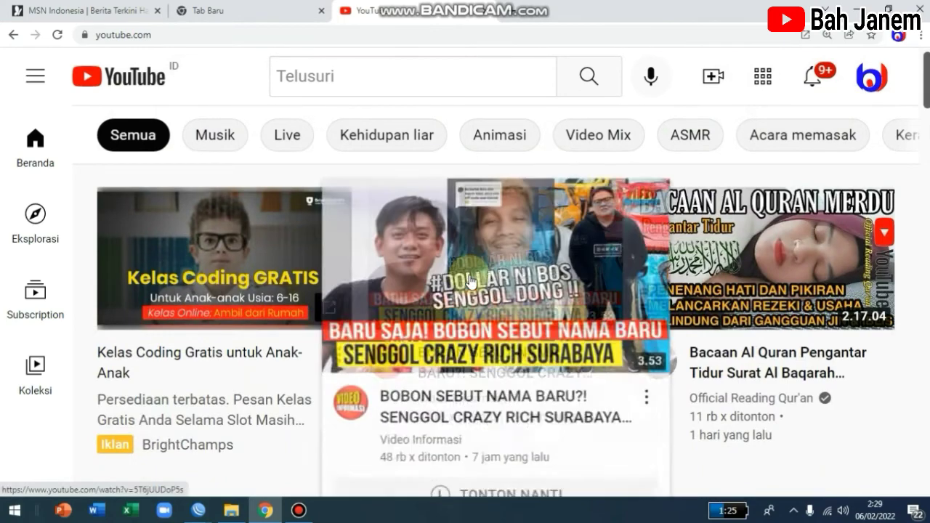
{"action": "mouse_move", "coordinate": [703, 254]}
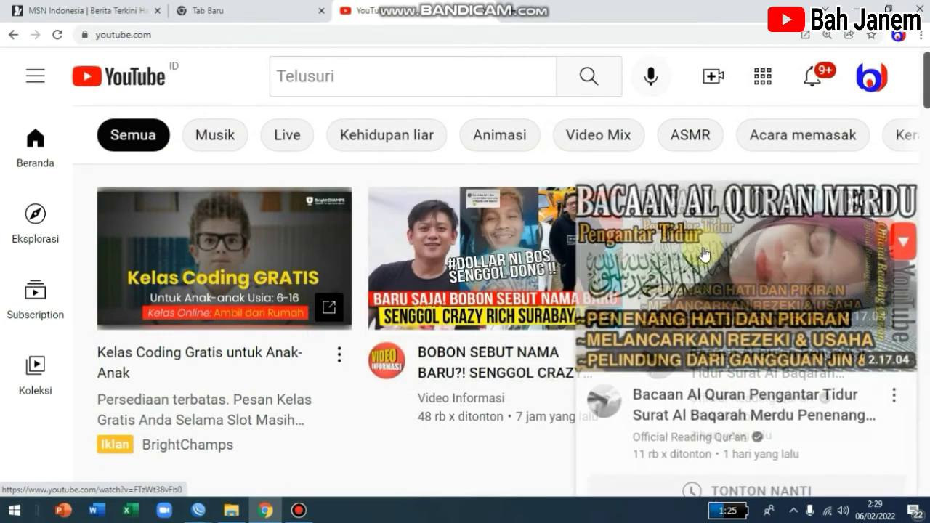
{"action": "left_click", "coordinate": [442, 238]}
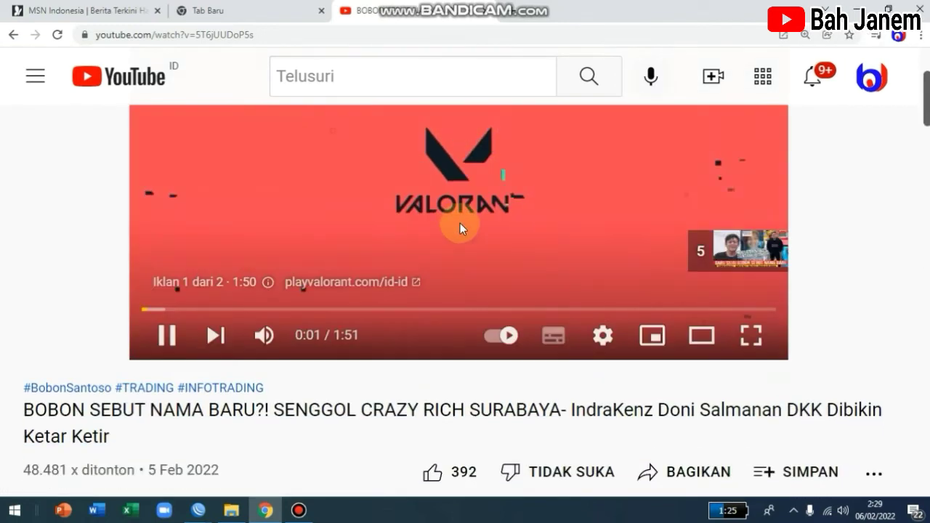
{"action": "left_click", "coordinate": [459, 223]}
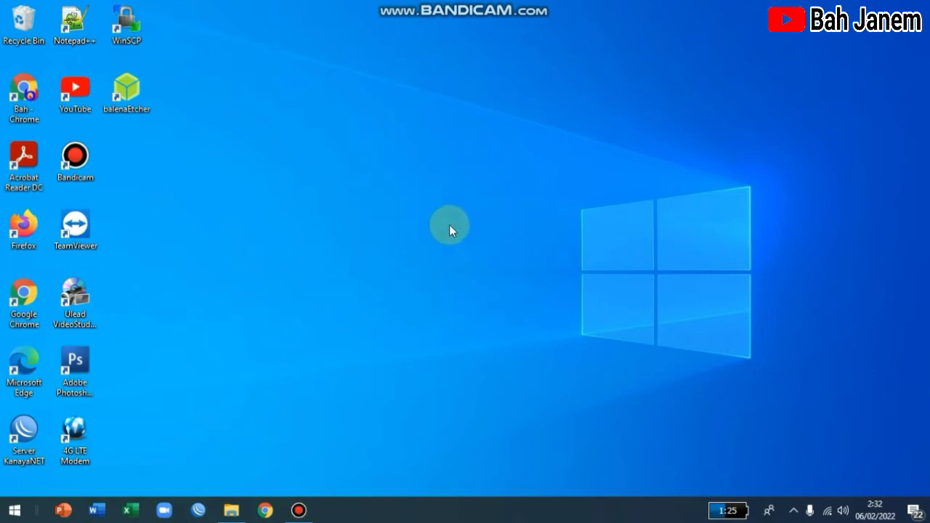
{"action": "left_click", "coordinate": [234, 508]}
{"action": "left_click", "coordinate": [382, 363]}
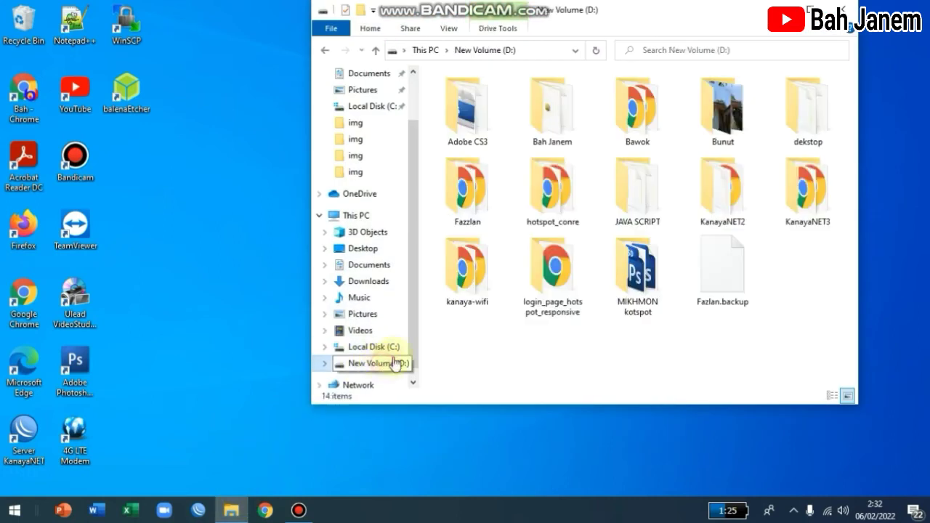
{"action": "left_click", "coordinate": [465, 199]}
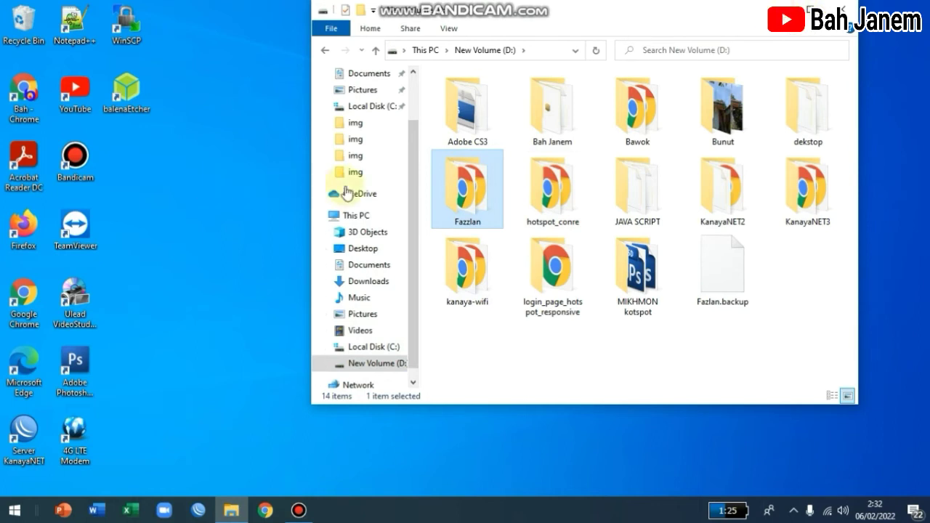
{"action": "mouse_move", "coordinate": [470, 201]}
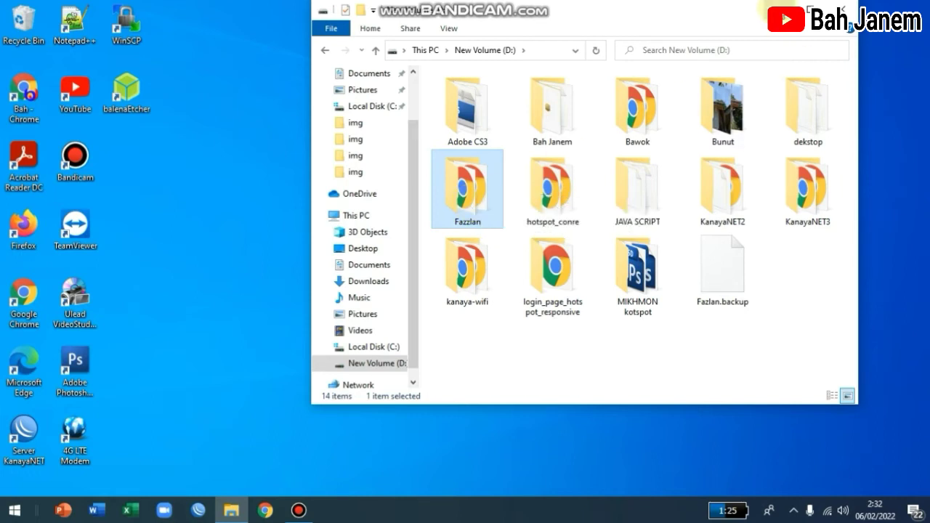
{"action": "left_click", "coordinate": [776, 8]}
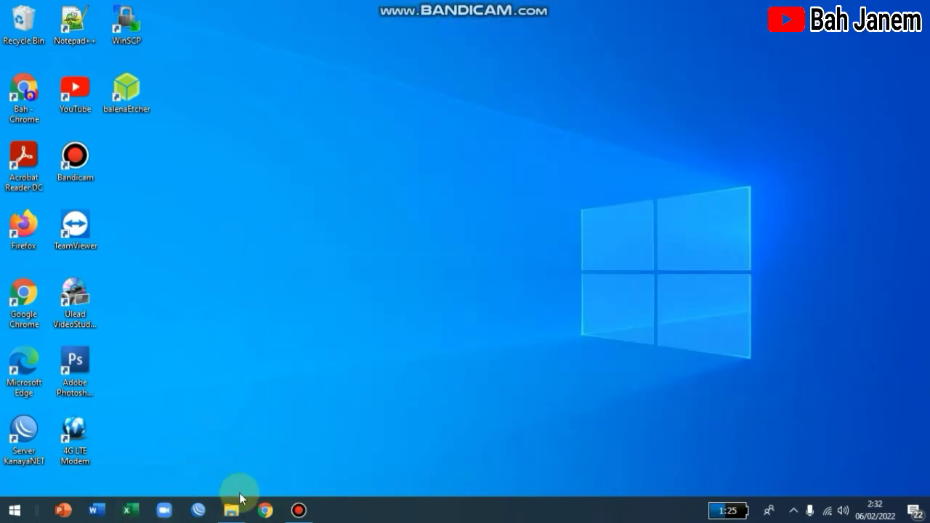
Step: Restore WinBox and connect to the router at 192.87.86.1 as admin
{"action": "left_click", "coordinate": [197, 510]}
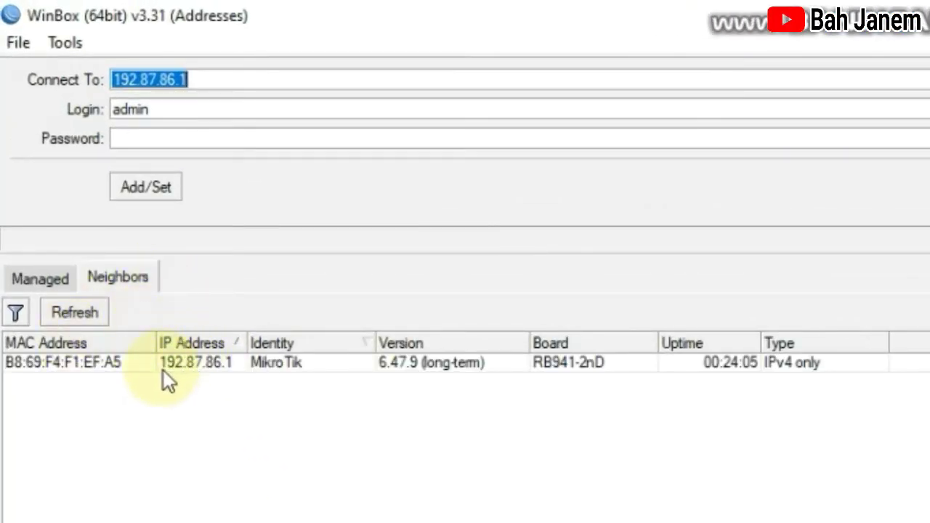
{"action": "left_click", "coordinate": [193, 367]}
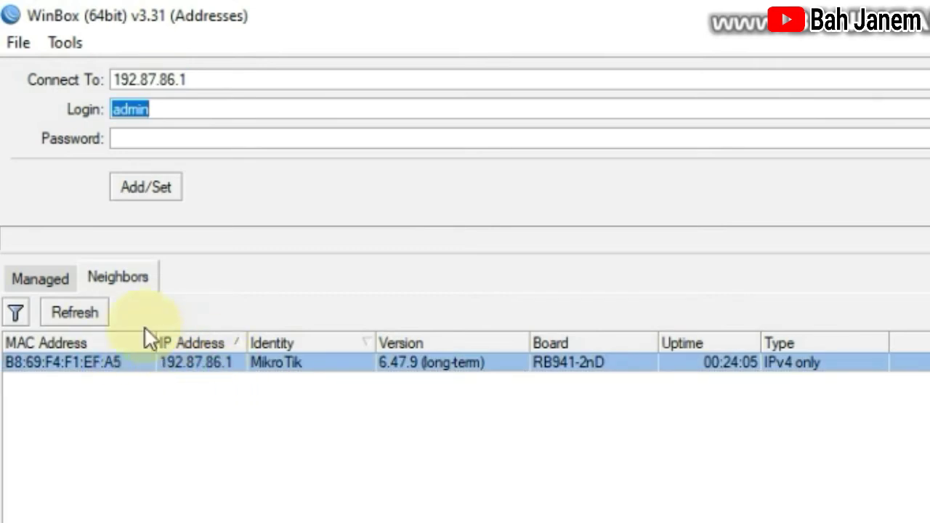
{"action": "left_click", "coordinate": [195, 360]}
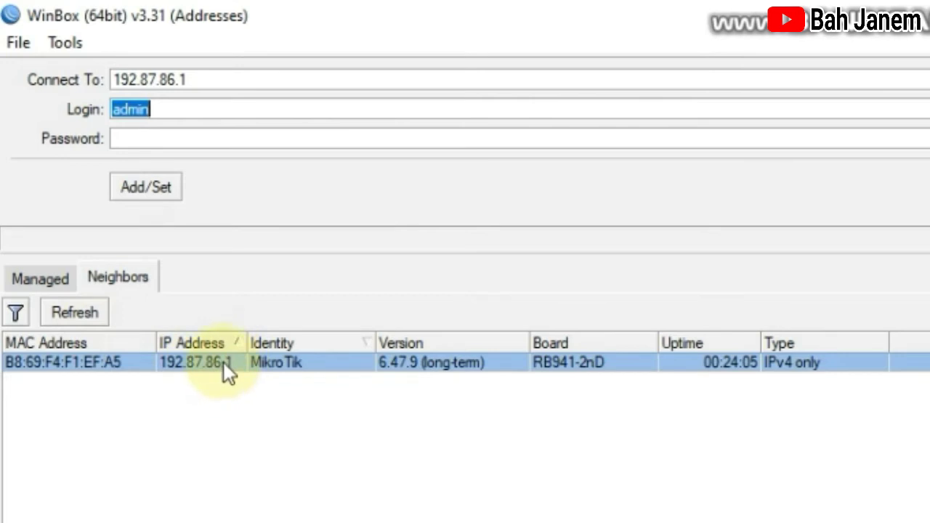
{"action": "left_click", "coordinate": [205, 78]}
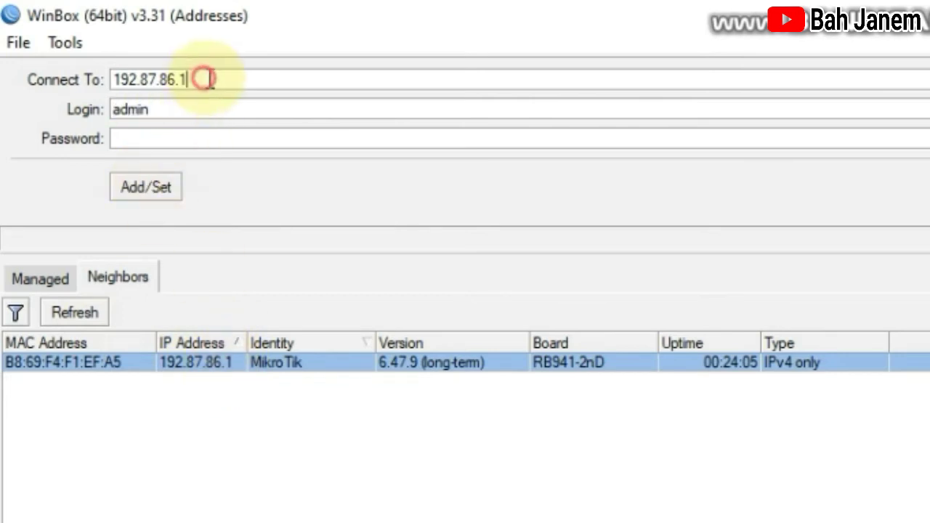
{"action": "left_click", "coordinate": [215, 362]}
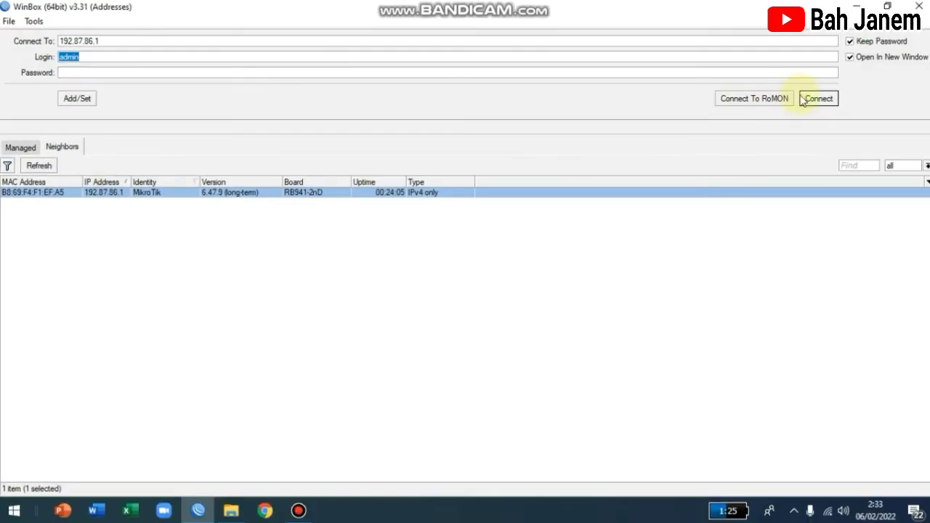
{"action": "left_click", "coordinate": [818, 99]}
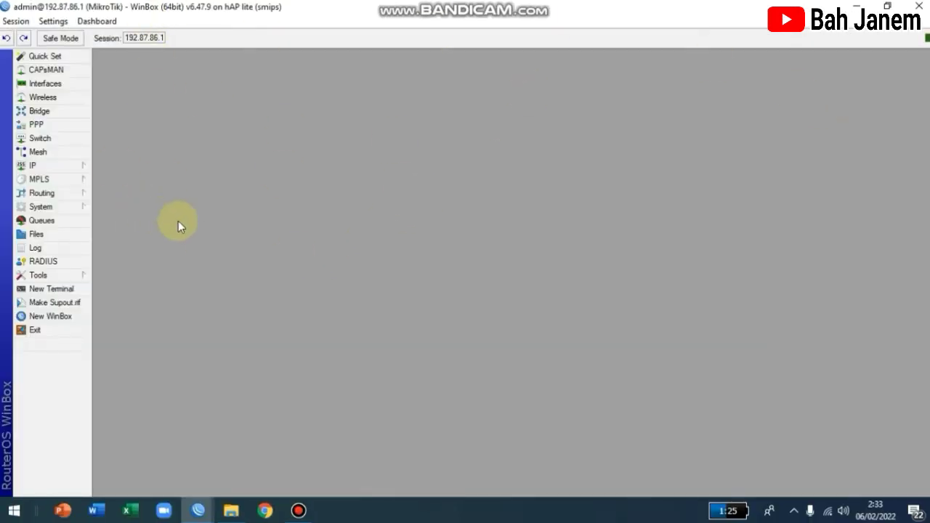
Step: Open the router's File List and delete the kanaya-wifi folder
{"action": "left_click", "coordinate": [48, 238]}
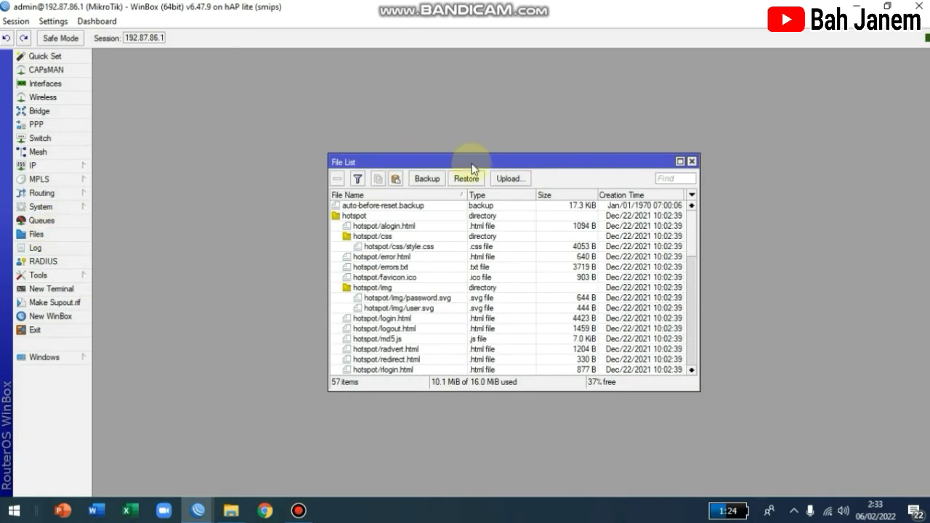
{"action": "left_click_drag", "start_coordinate": [473, 154], "coordinate": [307, 120]}
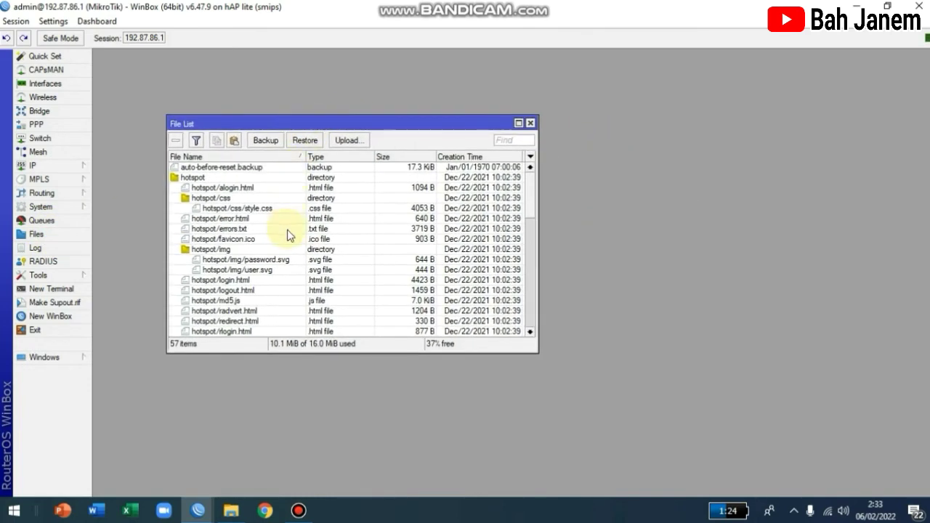
{"action": "scroll", "coordinate": [283, 236], "scroll_direction": "down", "scroll_amount": 2}
{"action": "scroll", "coordinate": [283, 238], "scroll_direction": "down", "scroll_amount": 5}
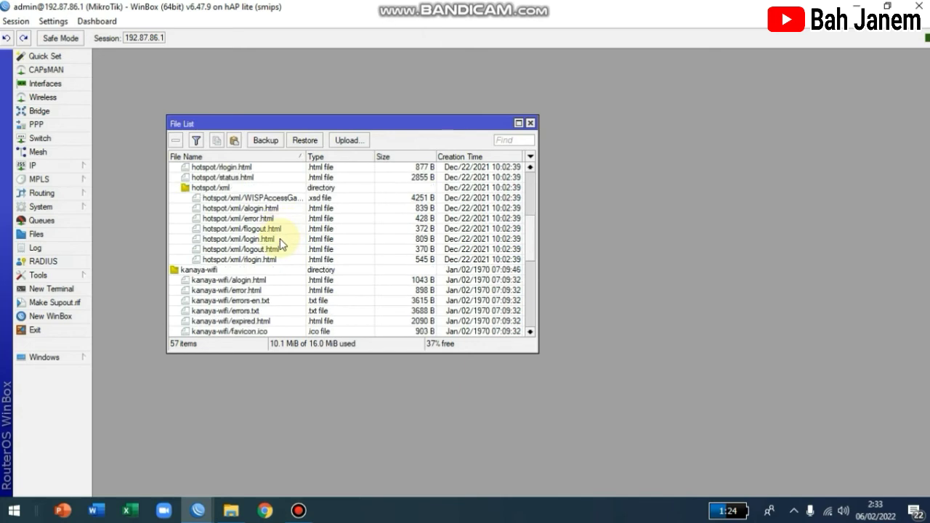
{"action": "left_click", "coordinate": [202, 249]}
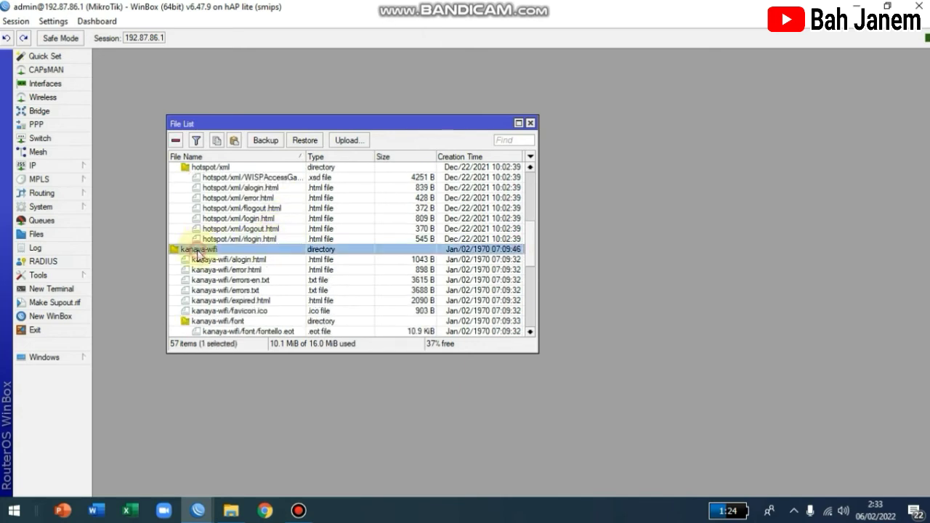
{"action": "left_click", "coordinate": [177, 141]}
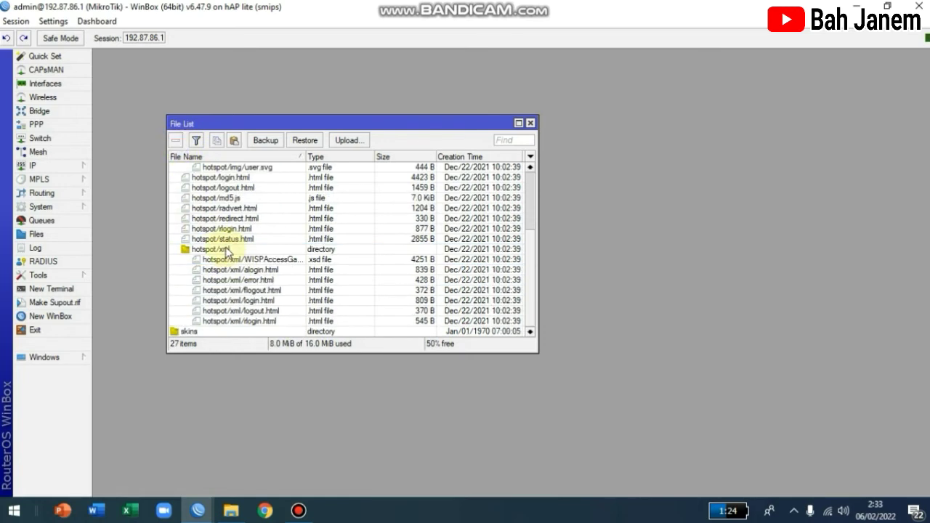
Step: Select the hotspot folder and review the remaining files
{"action": "scroll", "coordinate": [261, 211], "scroll_direction": "up", "scroll_amount": 3}
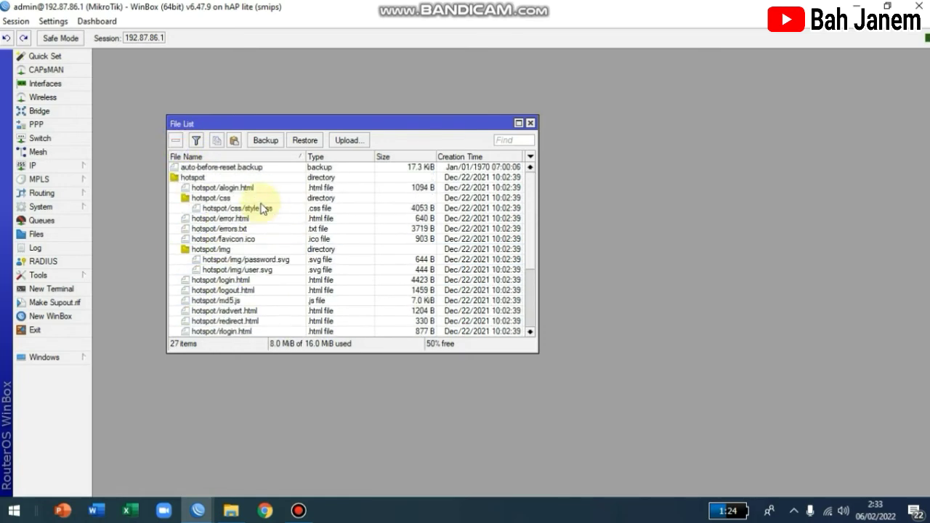
{"action": "left_click", "coordinate": [179, 178]}
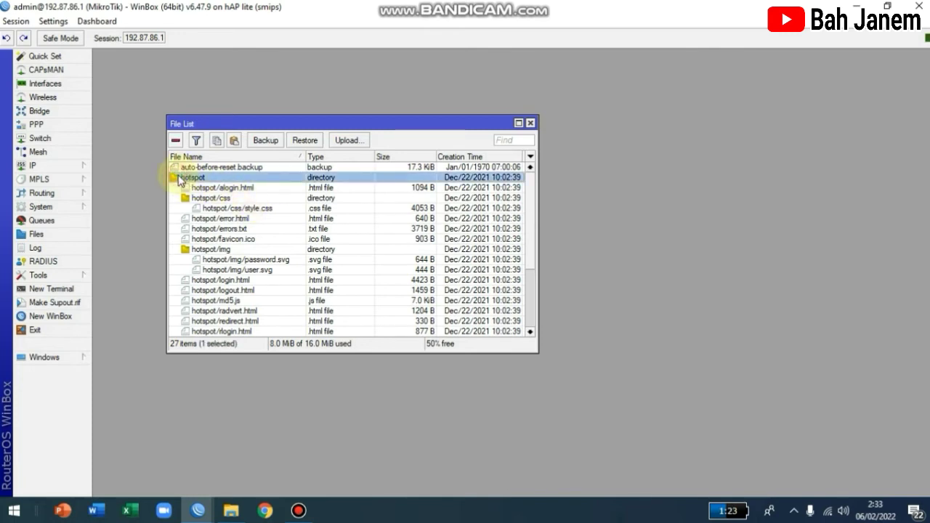
{"action": "scroll", "coordinate": [269, 203], "scroll_direction": "down", "scroll_amount": 2}
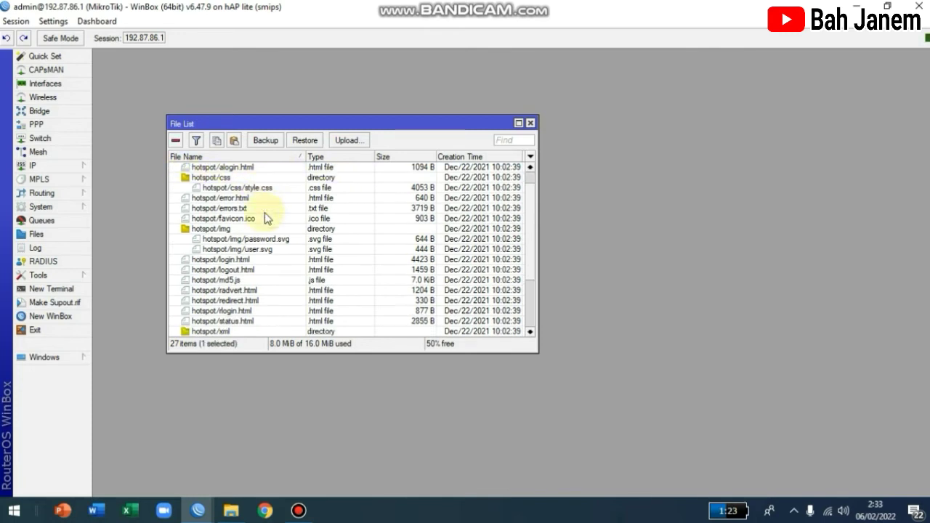
{"action": "scroll", "coordinate": [272, 263], "scroll_direction": "down", "scroll_amount": 2}
{"action": "scroll", "coordinate": [276, 262], "scroll_direction": "down", "scroll_amount": 1}
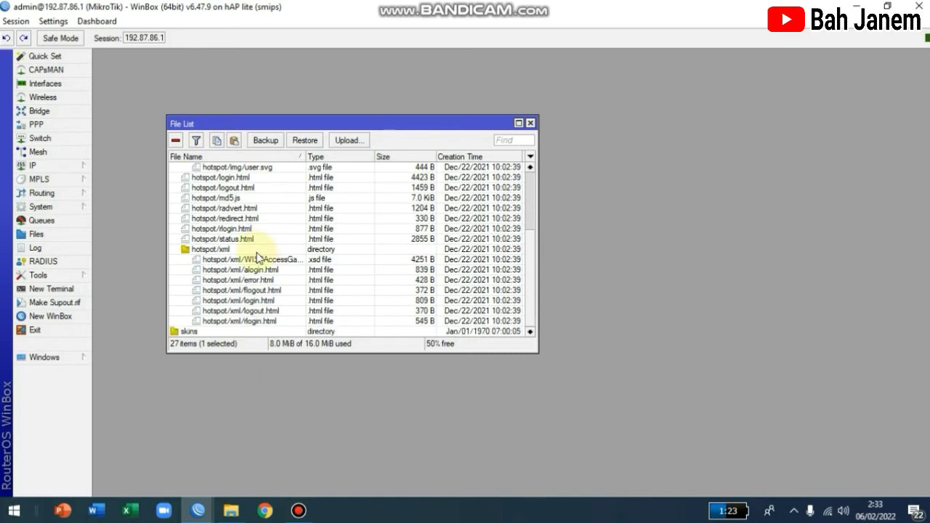
{"action": "scroll", "coordinate": [254, 254], "scroll_direction": "up", "scroll_amount": 4}
{"action": "left_click_drag", "start_coordinate": [317, 128], "coordinate": [255, 125]}
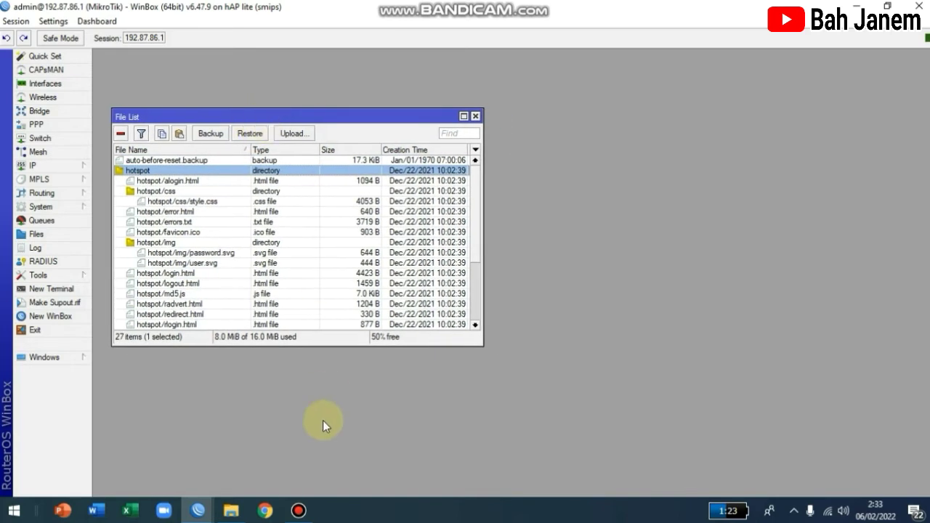
Step: Upload the Fazzlan folder from New Volume (D:) to the router's files, then close Explorer
{"action": "left_click", "coordinate": [231, 510]}
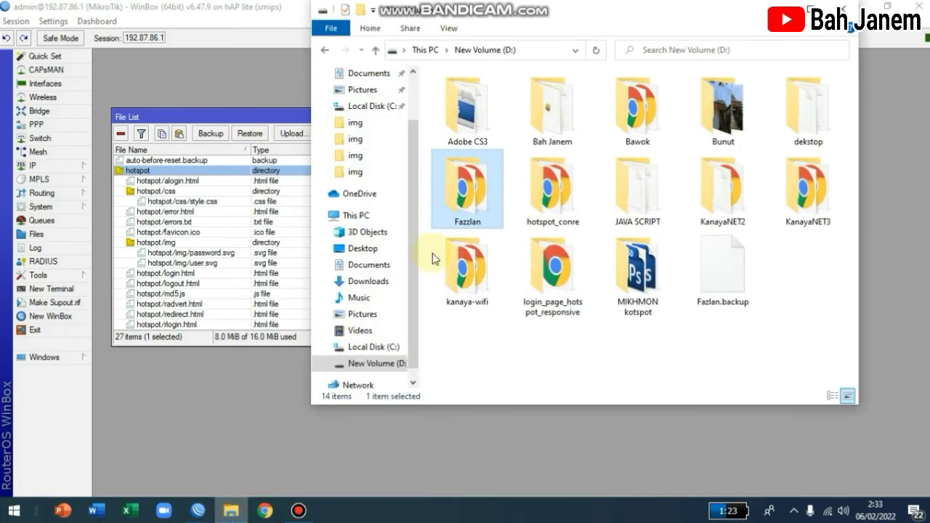
{"action": "left_click_drag", "start_coordinate": [486, 18], "coordinate": [694, 59]}
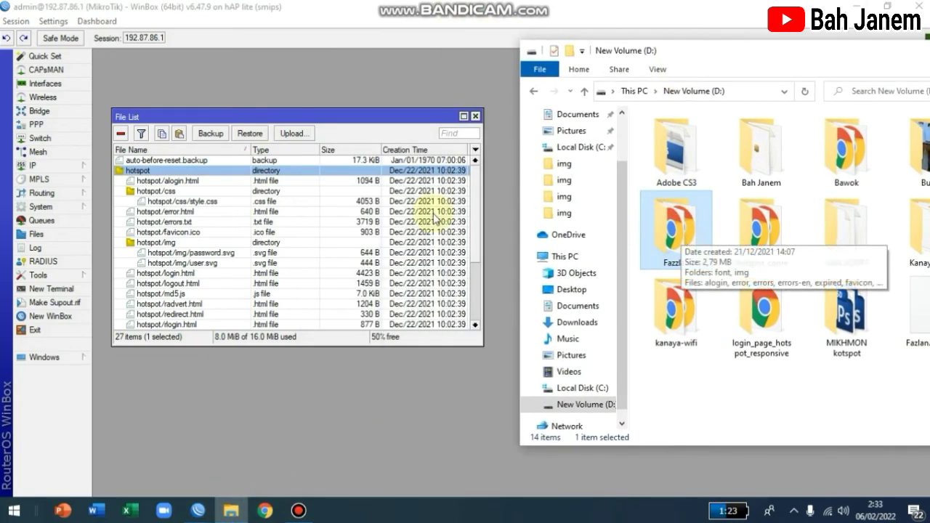
{"action": "scroll", "coordinate": [185, 220], "scroll_direction": "down", "scroll_amount": 4}
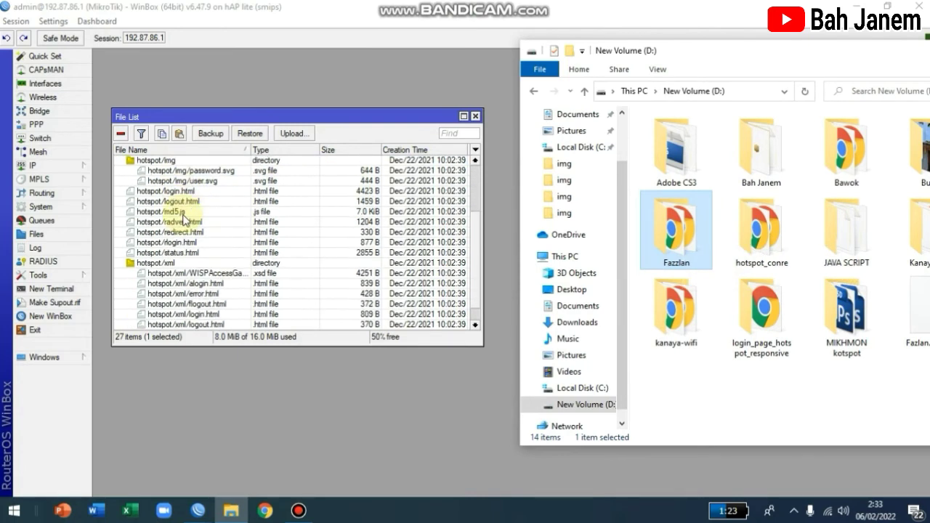
{"action": "scroll", "coordinate": [186, 218], "scroll_direction": "up", "scroll_amount": 4}
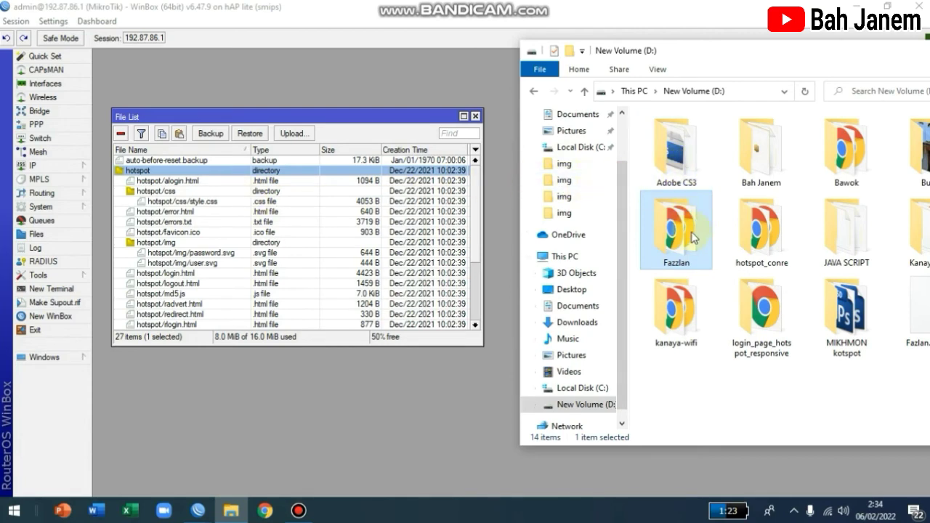
{"action": "left_click_drag", "start_coordinate": [693, 238], "coordinate": [242, 162]}
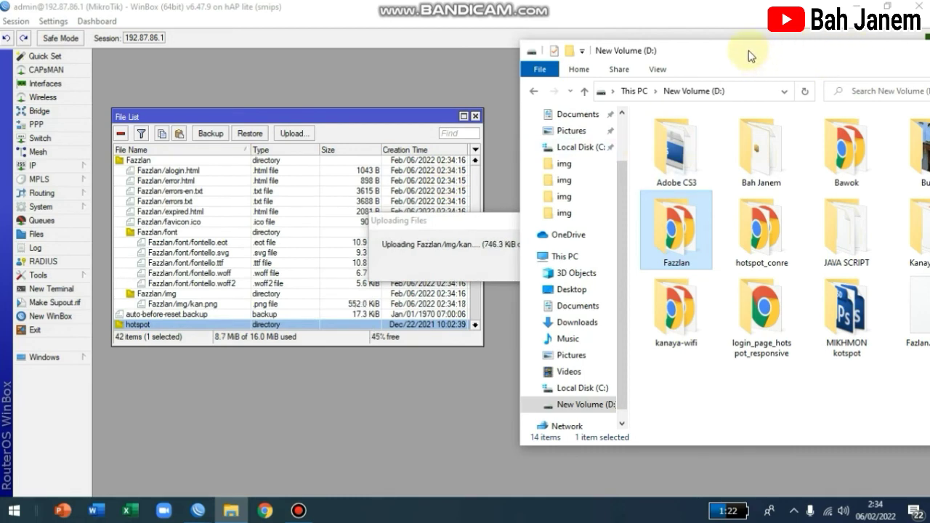
{"action": "left_click_drag", "start_coordinate": [748, 53], "coordinate": [857, 64]}
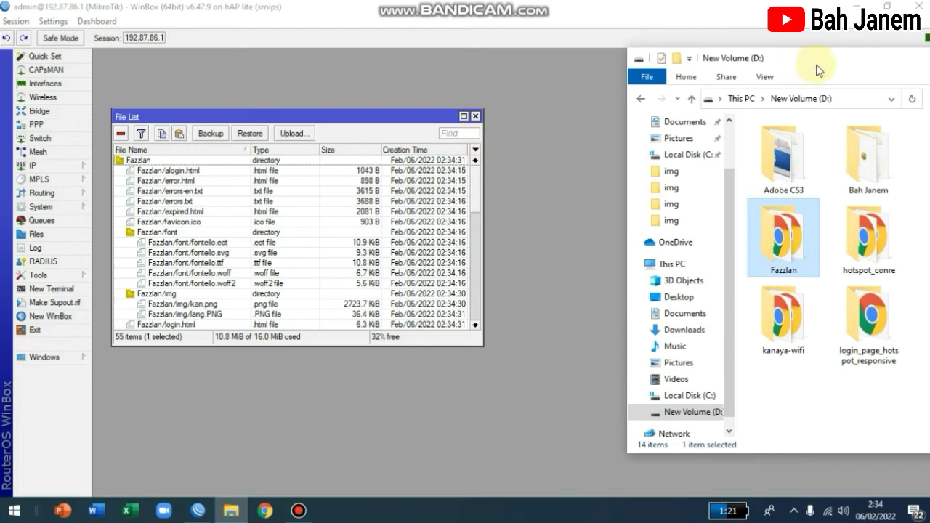
{"action": "left_click_drag", "start_coordinate": [816, 64], "coordinate": [425, 71]}
{"action": "left_click", "coordinate": [757, 64]}
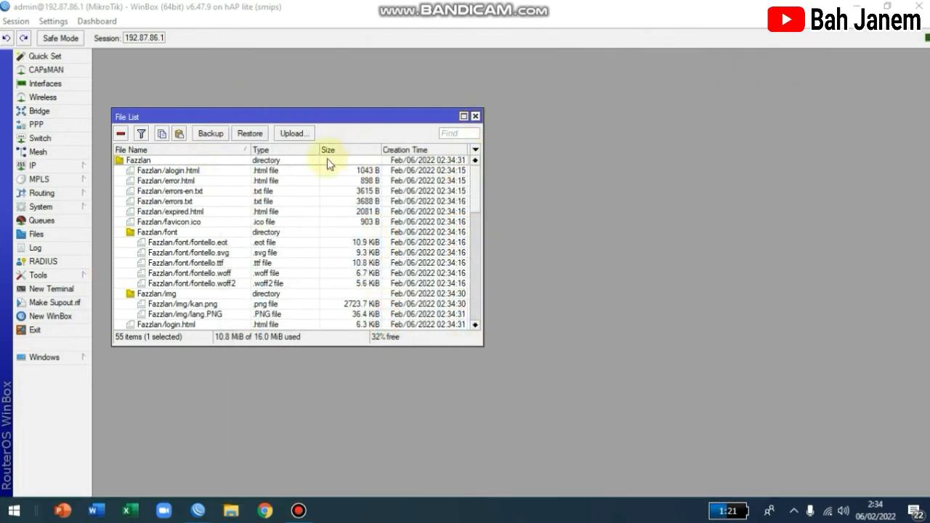
Step: Close the File List and select hsprof1 under IP > Hotspot > Server Profiles
{"action": "left_click", "coordinate": [475, 117]}
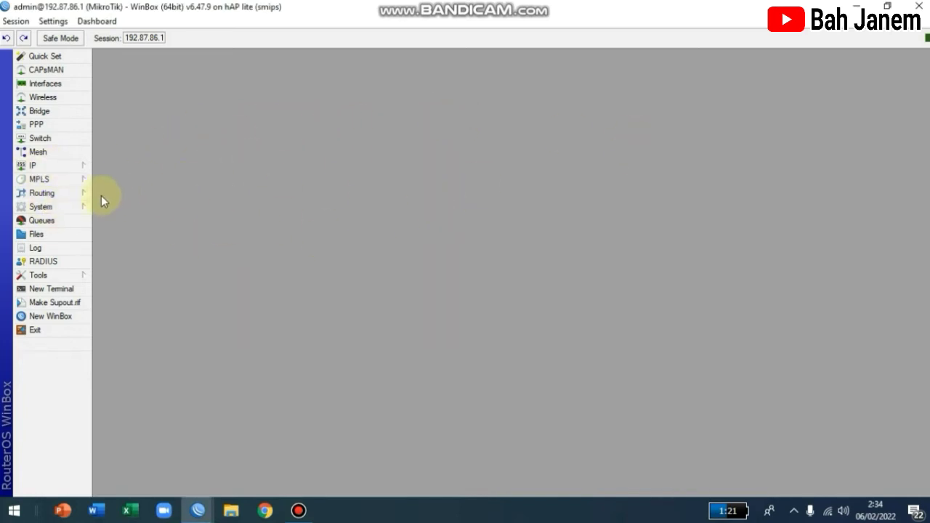
{"action": "left_click", "coordinate": [53, 169]}
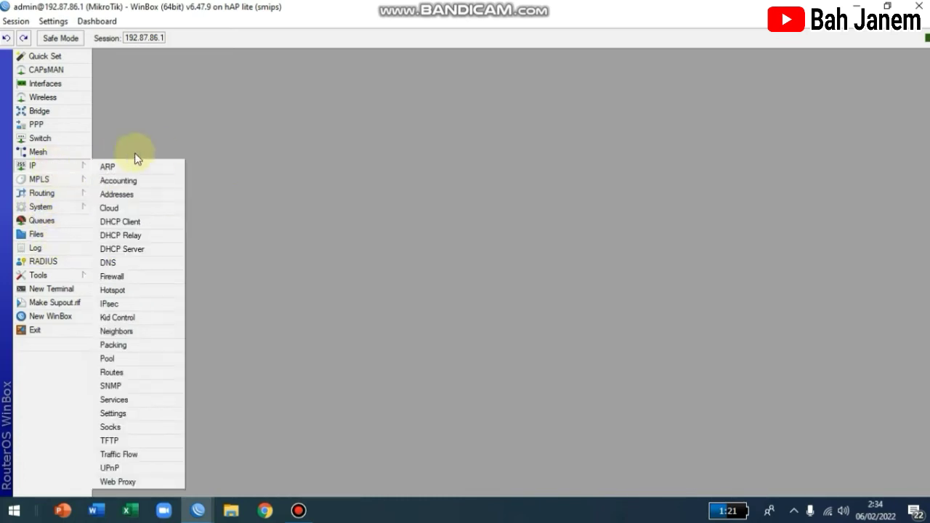
{"action": "left_click", "coordinate": [136, 290]}
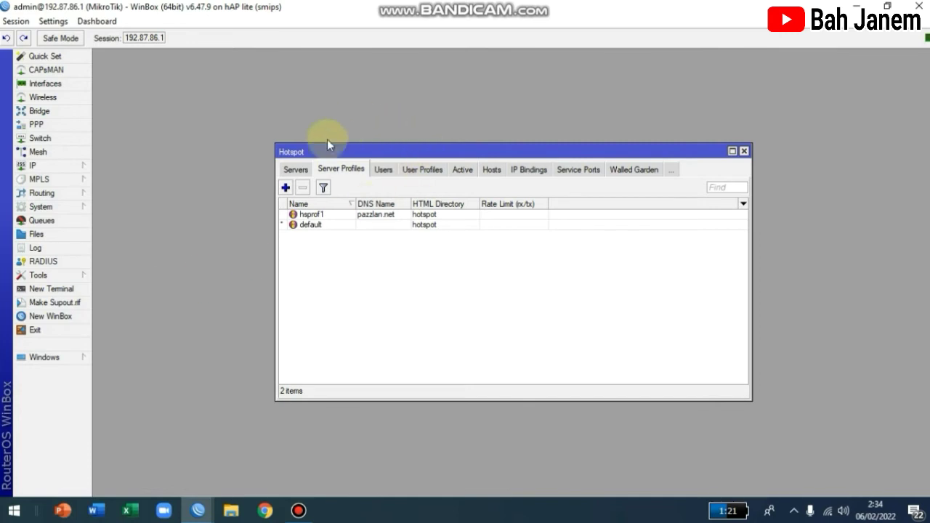
{"action": "left_click", "coordinate": [294, 171]}
{"action": "left_click", "coordinate": [334, 169]}
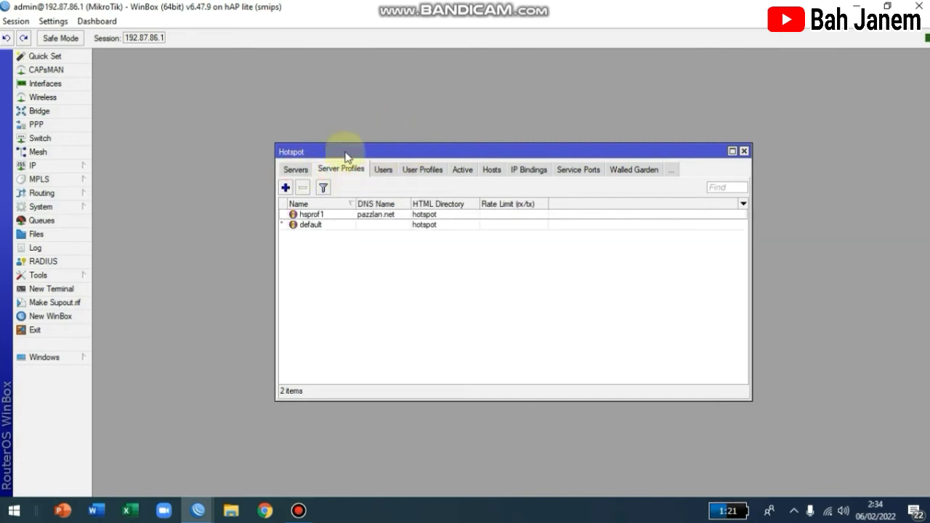
{"action": "left_click", "coordinate": [303, 215]}
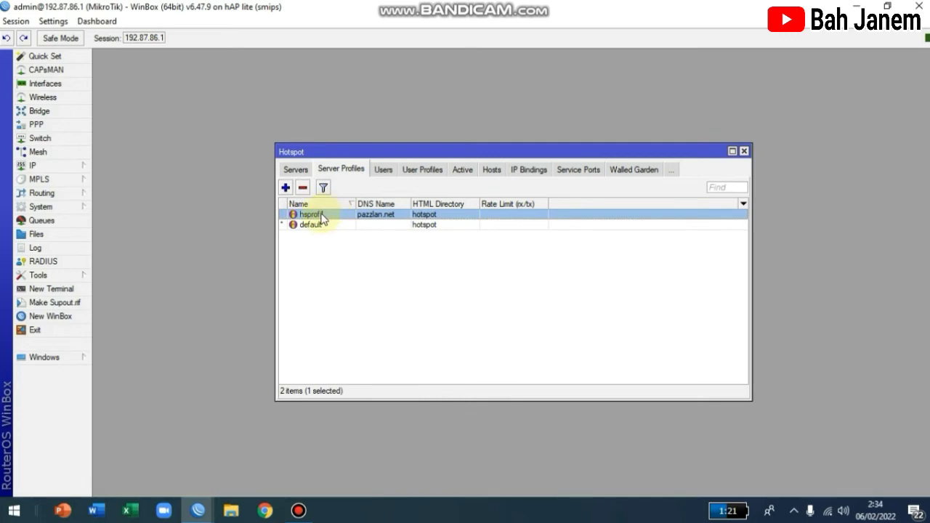
Step: Rename hsprof1 to Server-Fazzlan, set its HTML Directory to Fazzlan, and apply
{"action": "double_click", "coordinate": [320, 216]}
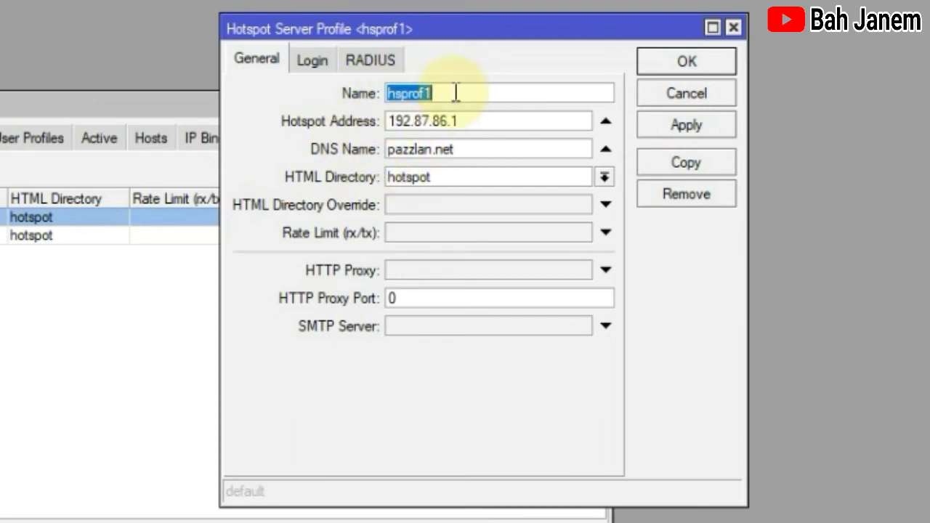
{"action": "type", "text": "Server-Fazzlan"}
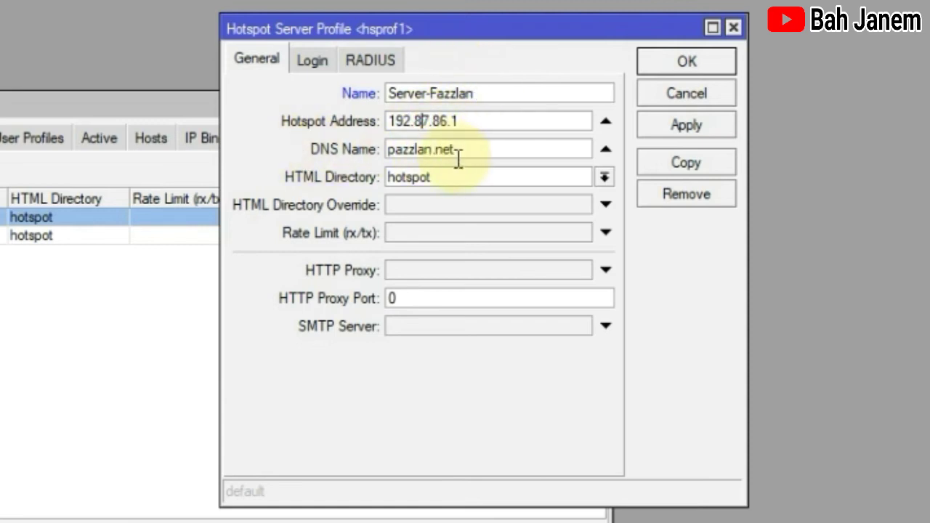
{"action": "left_click", "coordinate": [441, 175]}
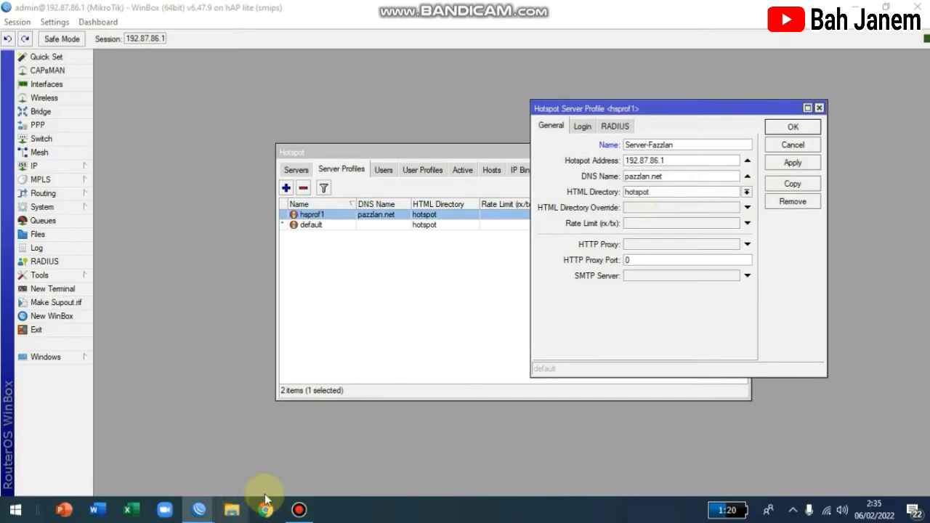
{"action": "left_click", "coordinate": [232, 509]}
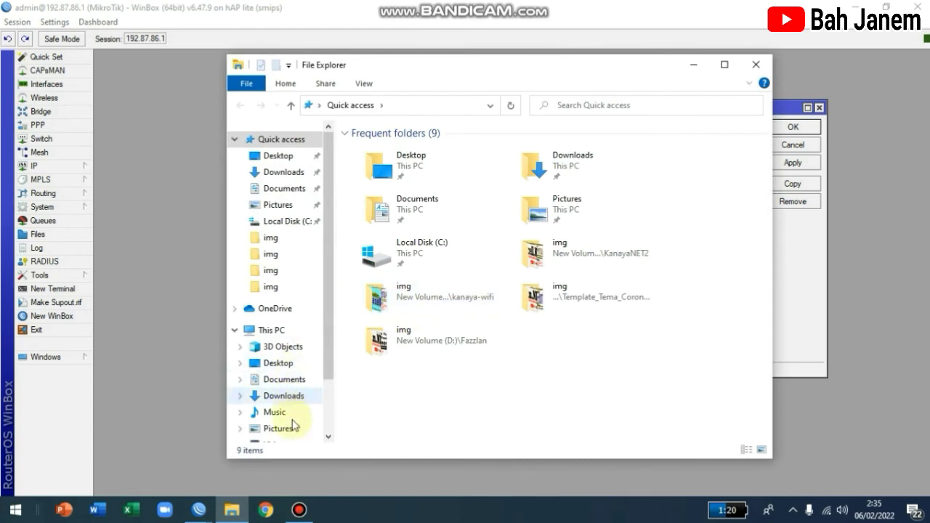
{"action": "scroll", "coordinate": [294, 418], "scroll_direction": "down", "scroll_amount": 2}
{"action": "left_click", "coordinate": [305, 400]}
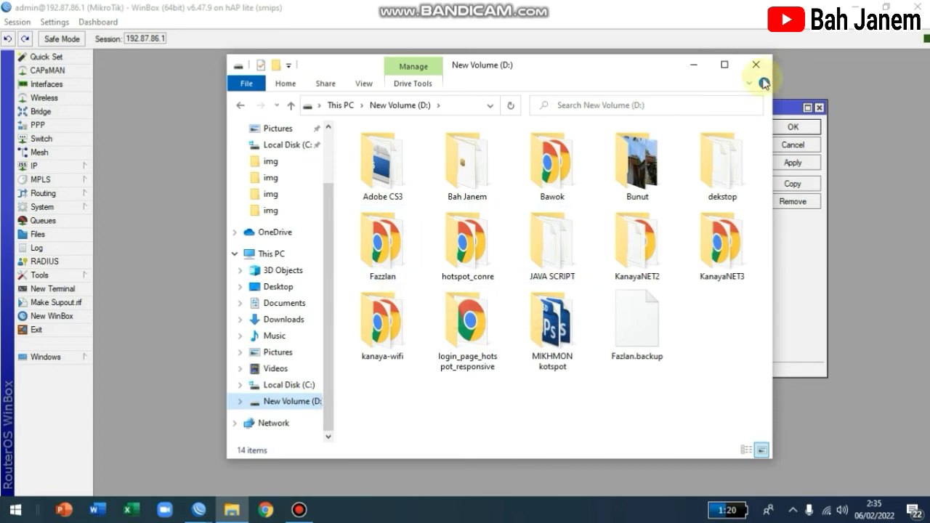
{"action": "left_click", "coordinate": [692, 64]}
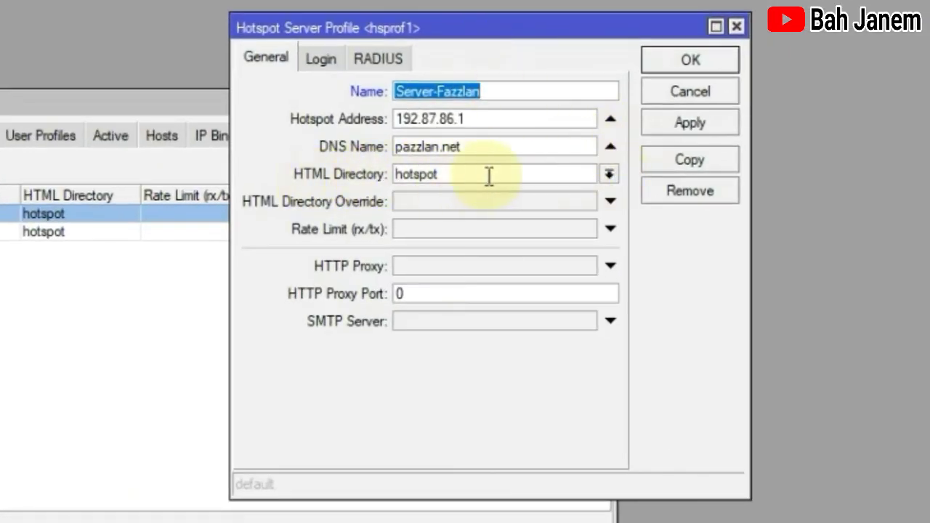
{"action": "left_click", "coordinate": [608, 175]}
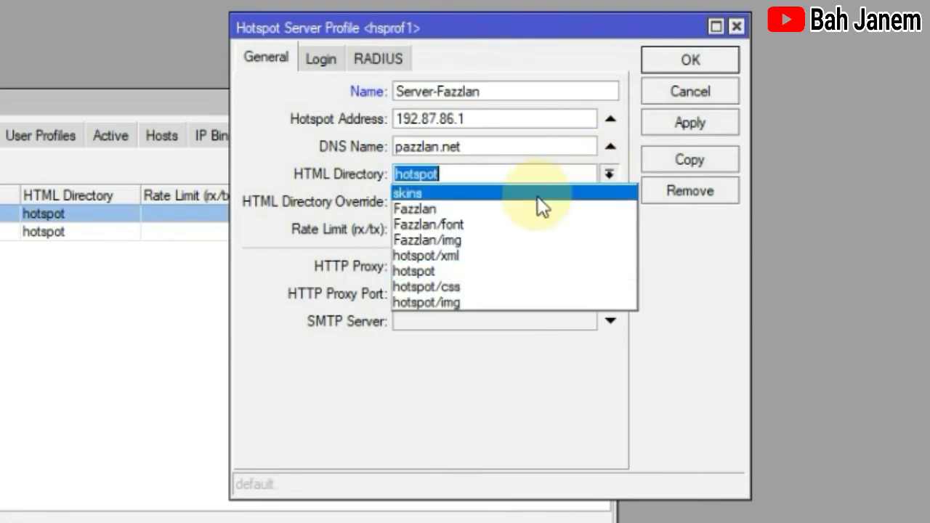
{"action": "left_click", "coordinate": [436, 207]}
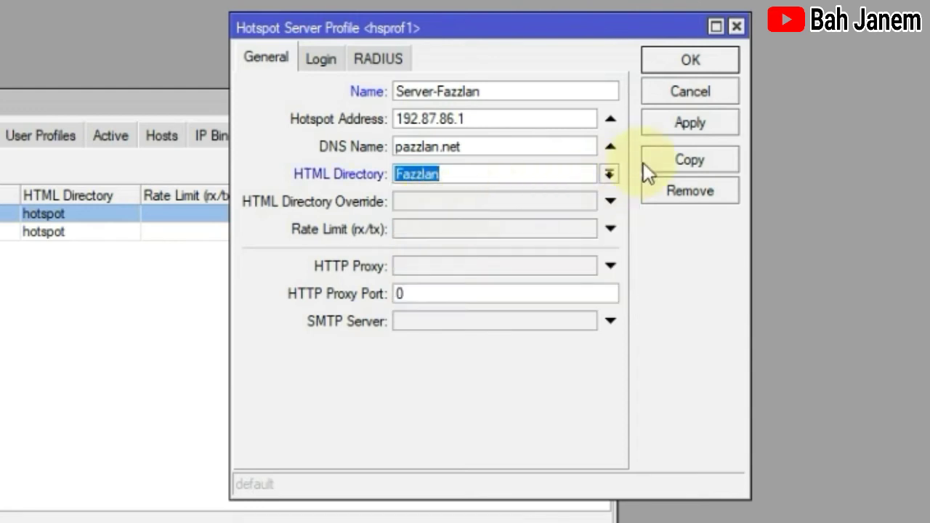
{"action": "left_click", "coordinate": [661, 125]}
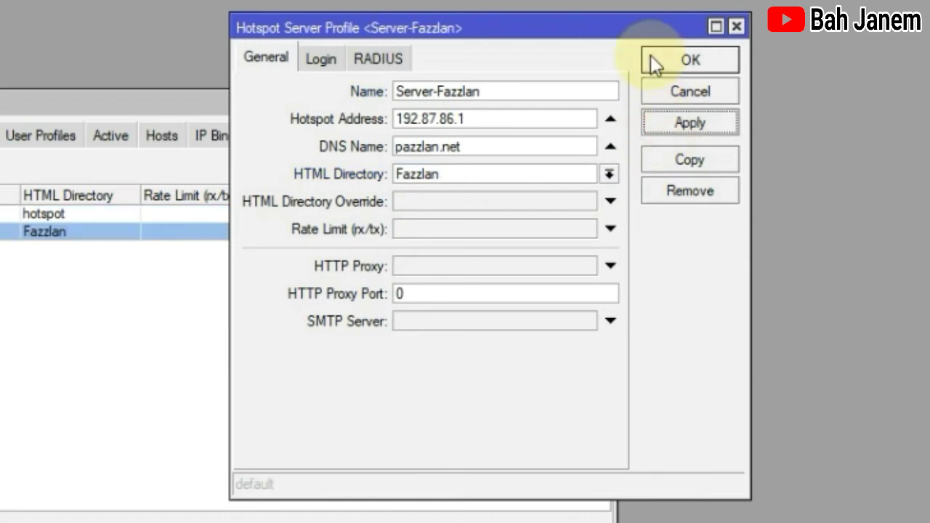
{"action": "left_click", "coordinate": [651, 57]}
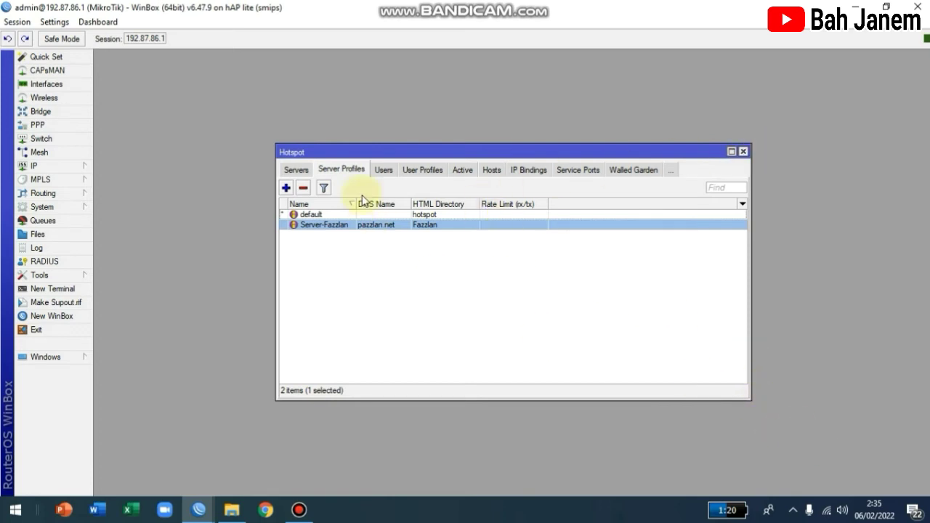
Step: Delete the admin hotspot cookie and remove the admin's hotspot1 active session
{"action": "left_click", "coordinate": [456, 173]}
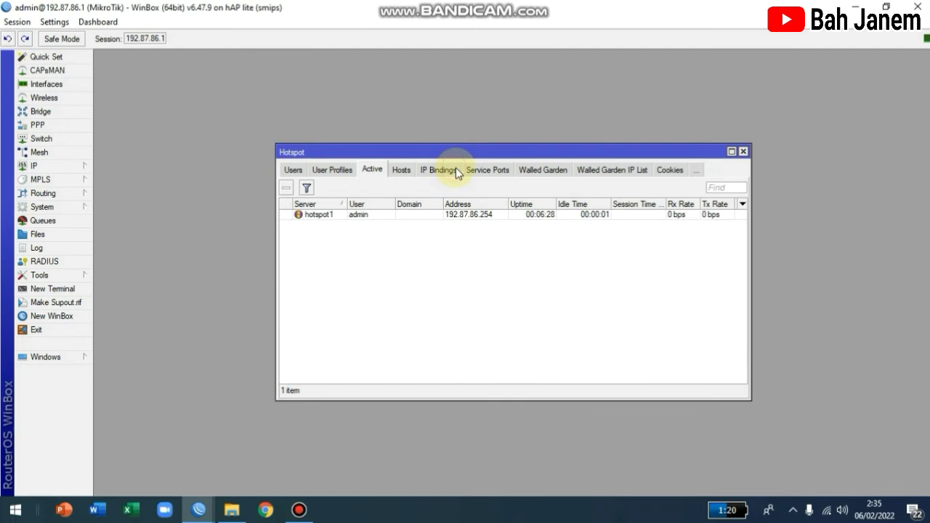
{"action": "left_click", "coordinate": [321, 215]}
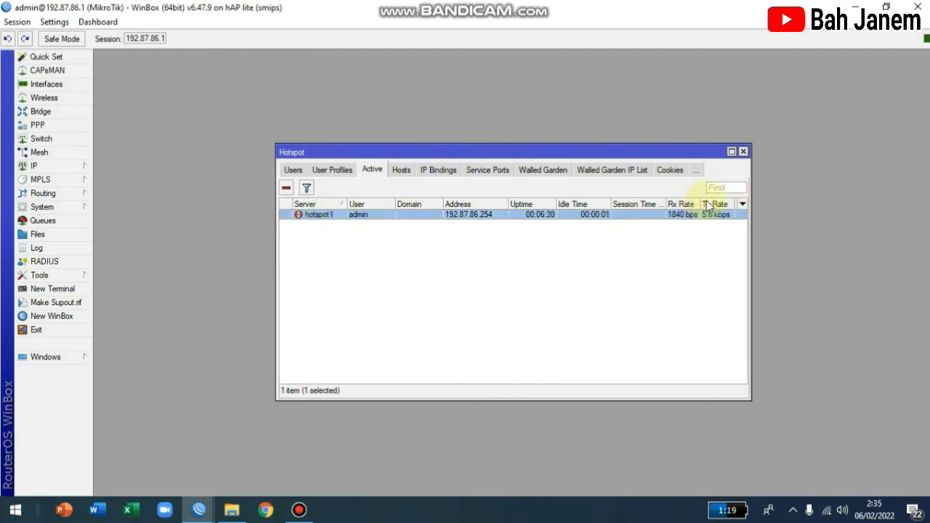
{"action": "left_click", "coordinate": [670, 170]}
{"action": "left_click", "coordinate": [314, 215]}
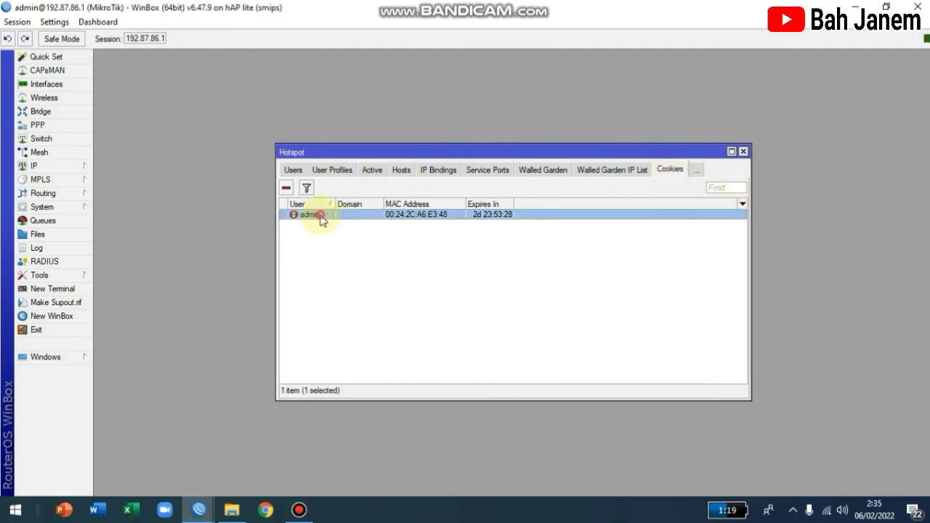
{"action": "left_click", "coordinate": [286, 190]}
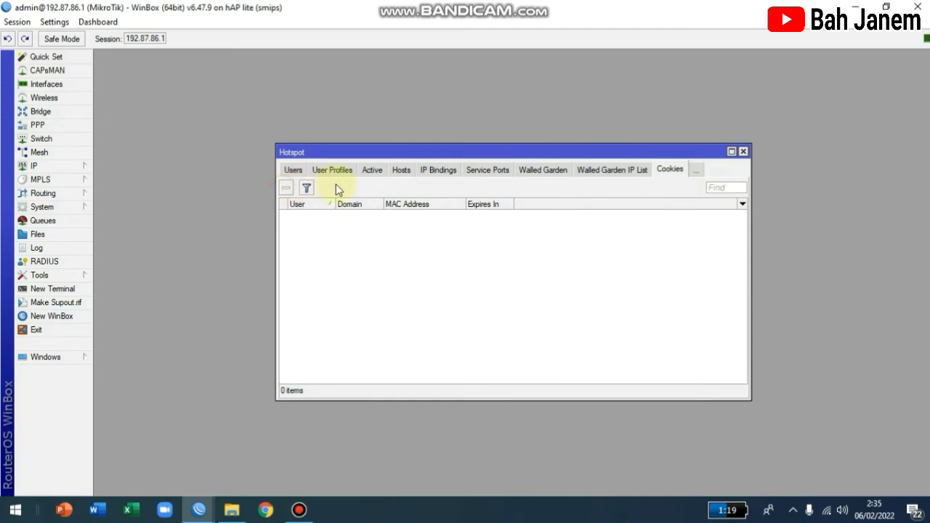
{"action": "left_click", "coordinate": [371, 170]}
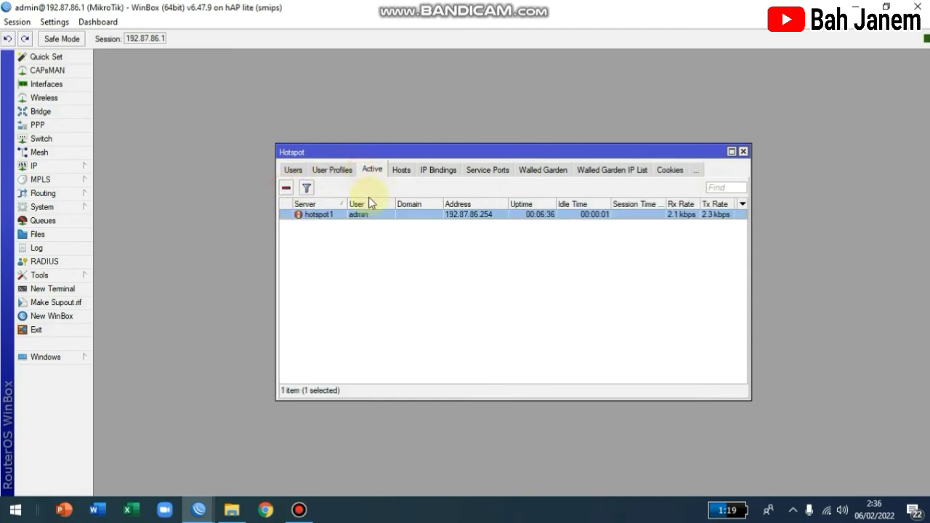
{"action": "left_click", "coordinate": [285, 187]}
{"action": "left_click", "coordinate": [918, 7]}
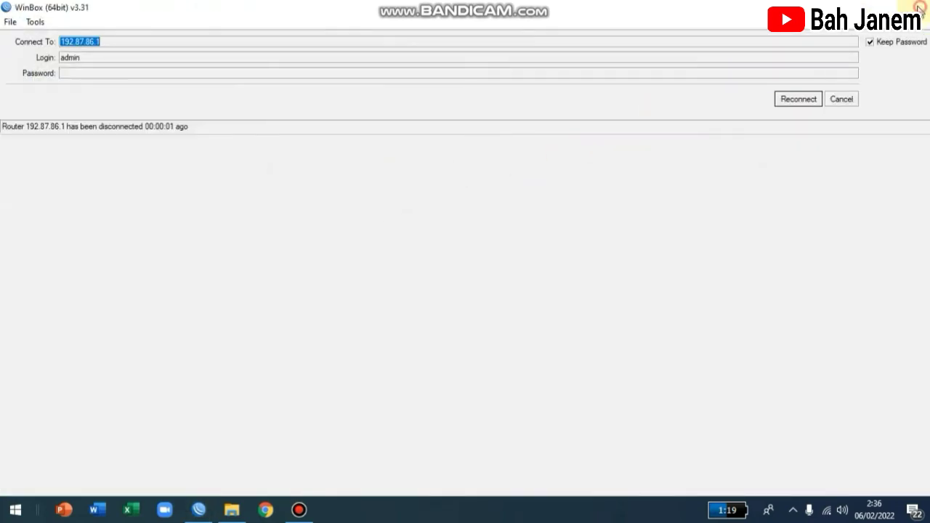
{"action": "left_click", "coordinate": [919, 7]}
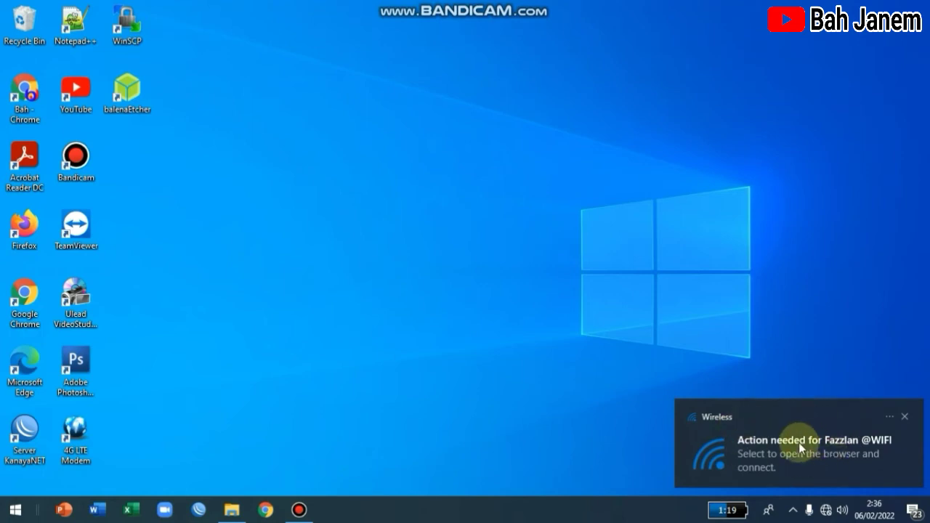
{"action": "left_click", "coordinate": [807, 441]}
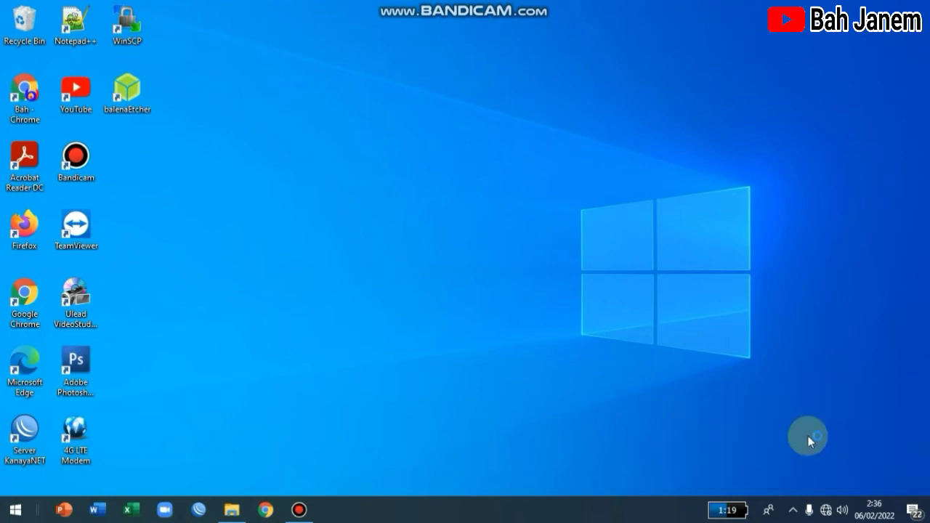
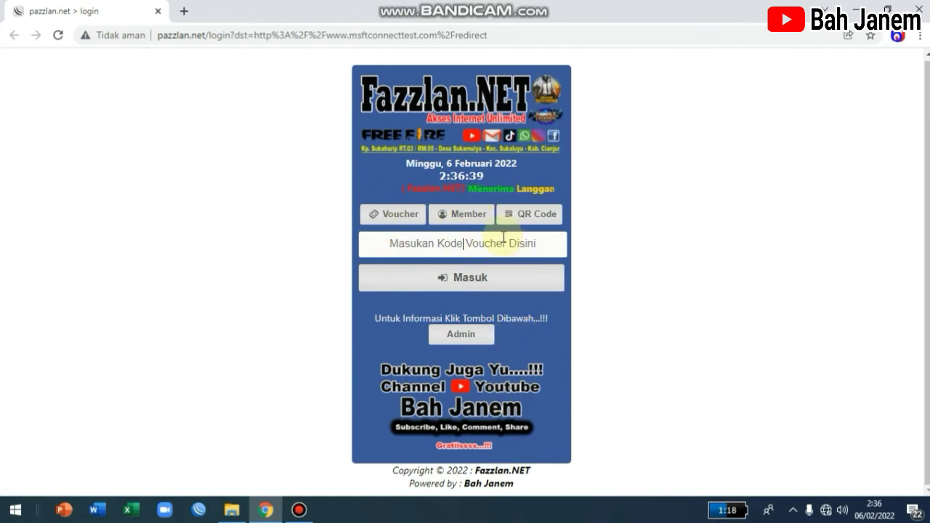
Step: Log in to the Fazzlan hotspot as member 'admin' with its password
{"action": "left_click", "coordinate": [468, 215]}
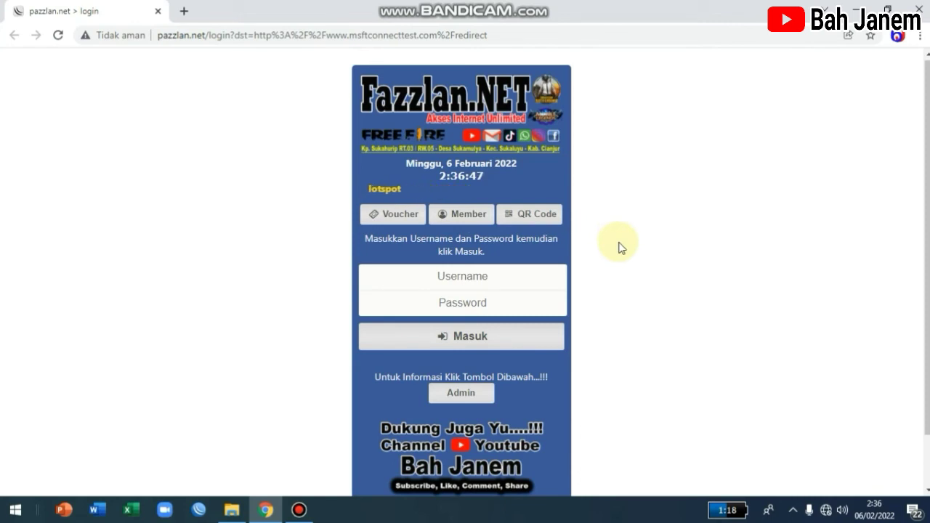
{"action": "type", "text": "admin"}
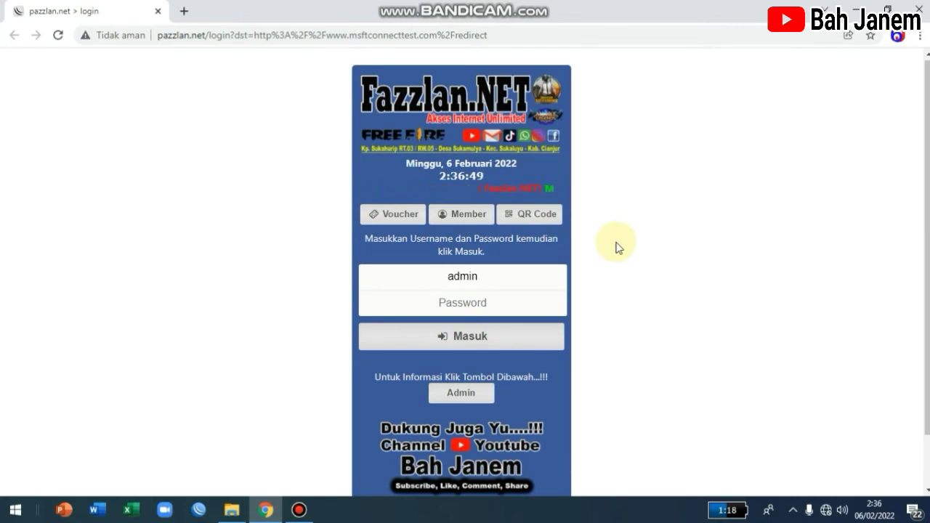
{"action": "left_click", "coordinate": [529, 309]}
{"action": "type", "text": "ad"}
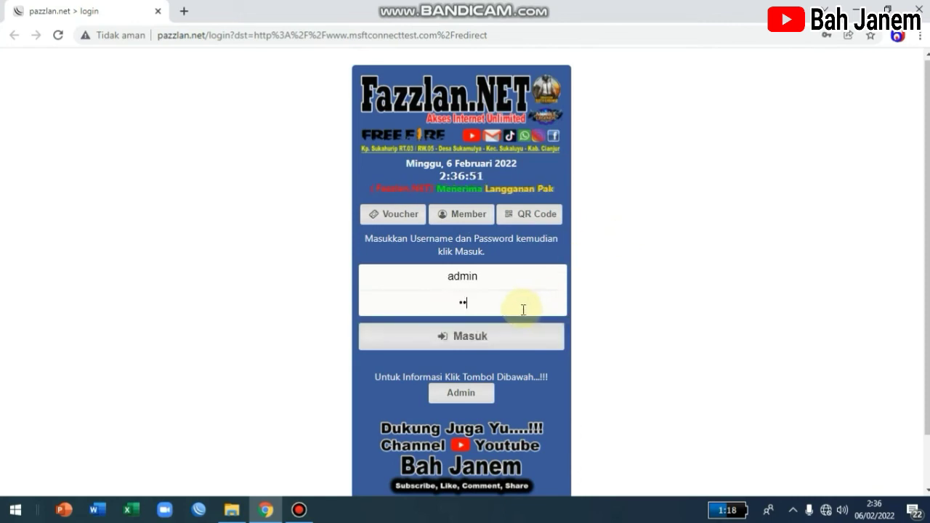
{"action": "type", "text": "mi"}
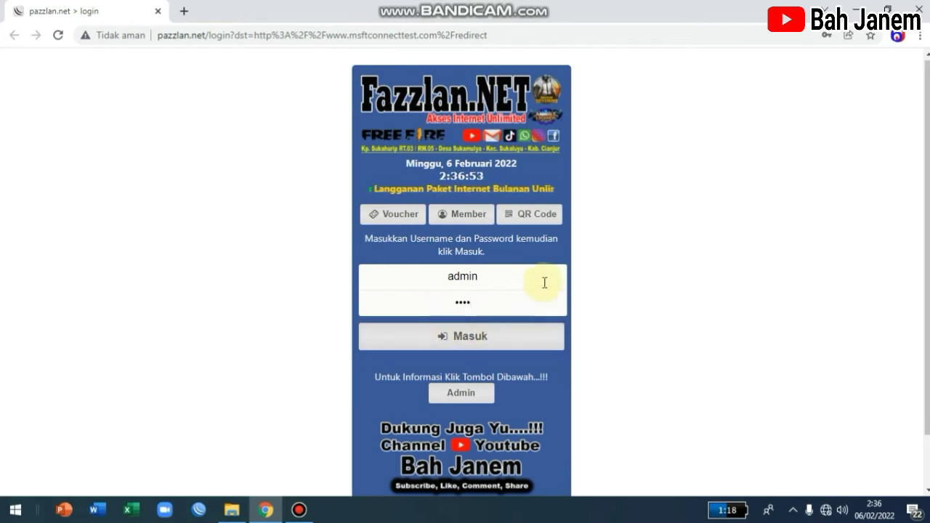
{"action": "scroll", "coordinate": [541, 278], "scroll_direction": "down", "scroll_amount": 1}
{"action": "scroll", "coordinate": [508, 269], "scroll_direction": "up", "scroll_amount": 1}
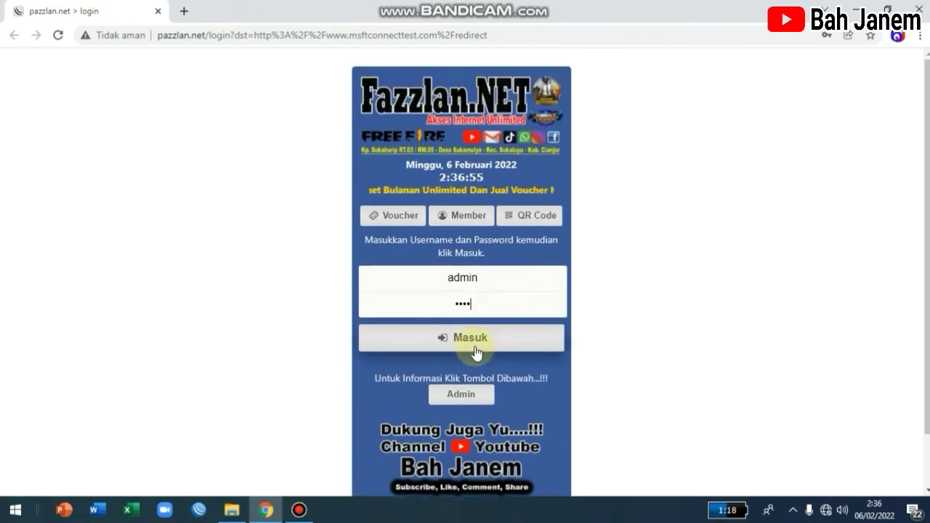
{"action": "left_click", "coordinate": [475, 351]}
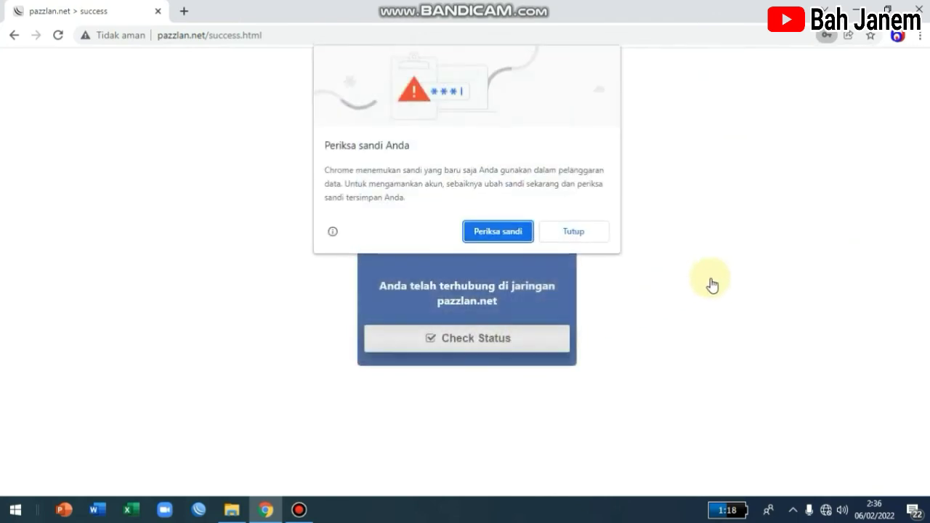
Step: Dismiss Chrome's breach warning and save-password prompt, test internet on YouTube, then minimize Chrome
{"action": "left_click", "coordinate": [565, 231]}
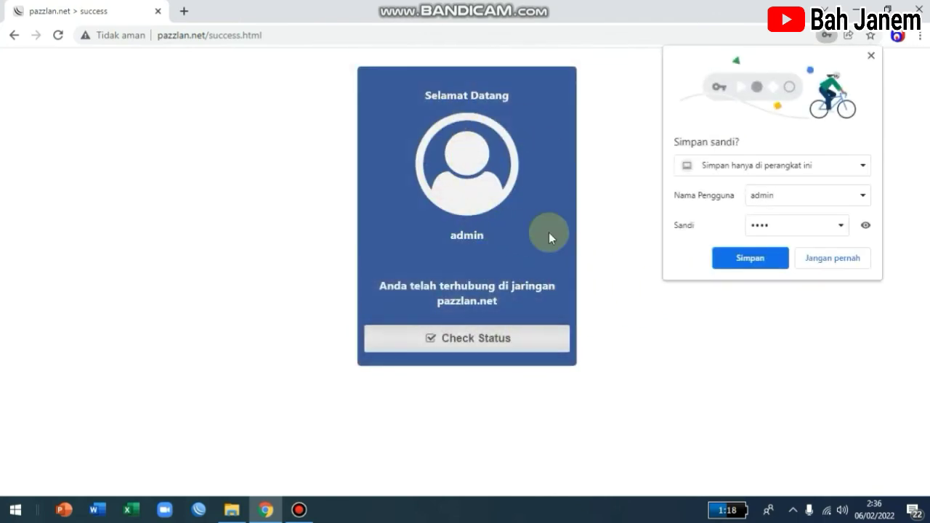
{"action": "left_click", "coordinate": [833, 260]}
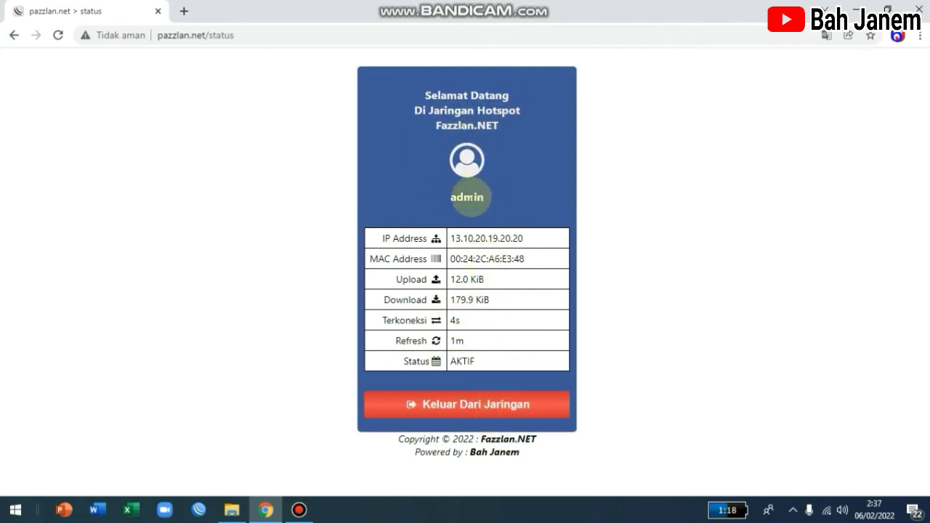
{"action": "left_click", "coordinate": [183, 11]}
{"action": "left_click", "coordinate": [371, 305]}
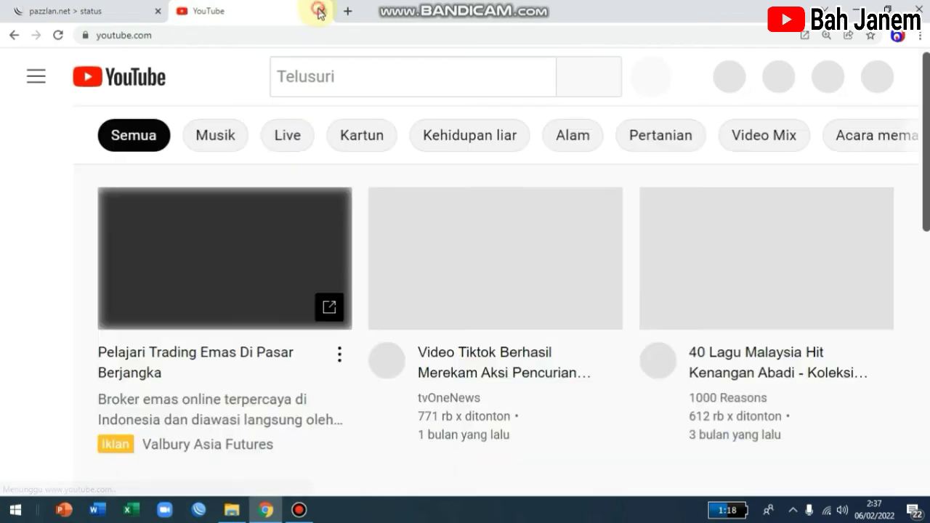
{"action": "left_click", "coordinate": [319, 12]}
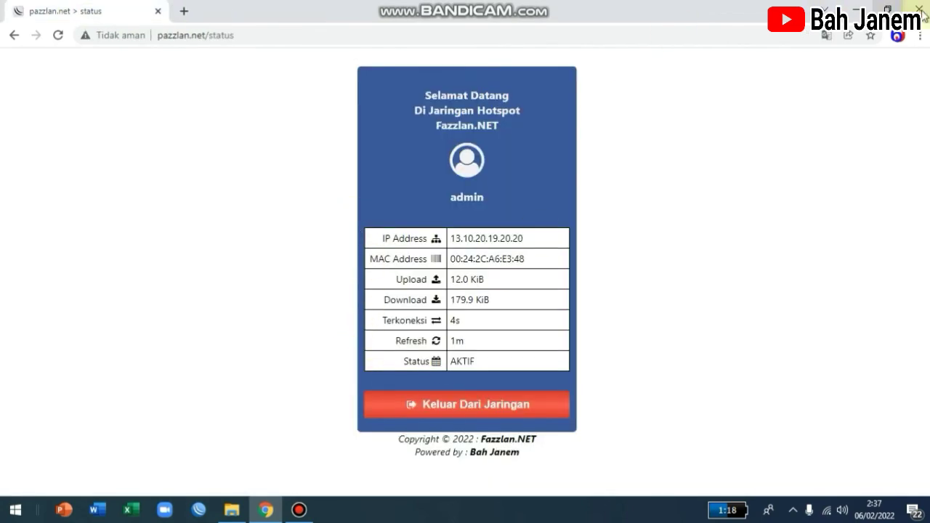
{"action": "left_click", "coordinate": [859, 9]}
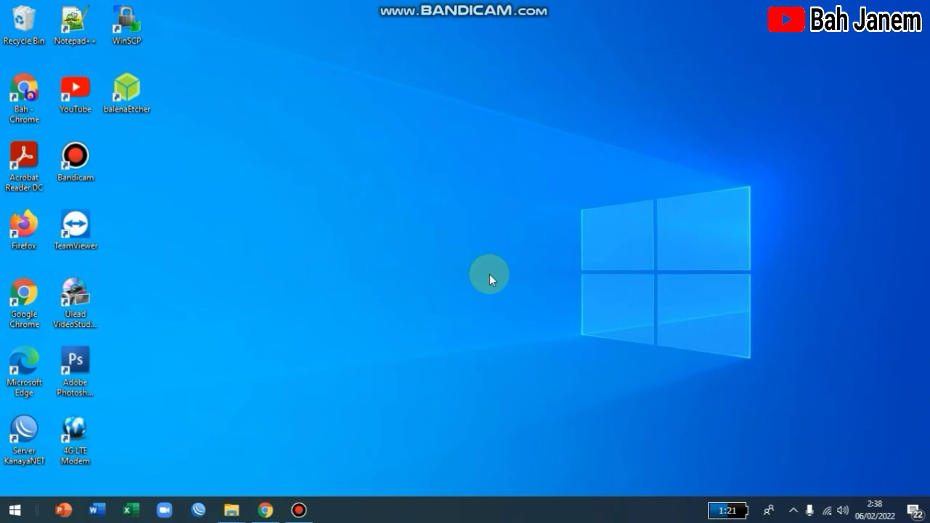
Step: Launch WinBox and connect to the discovered MikroTik router at 192.87.86.1
{"action": "left_click", "coordinate": [201, 510]}
{"action": "left_click", "coordinate": [122, 193]}
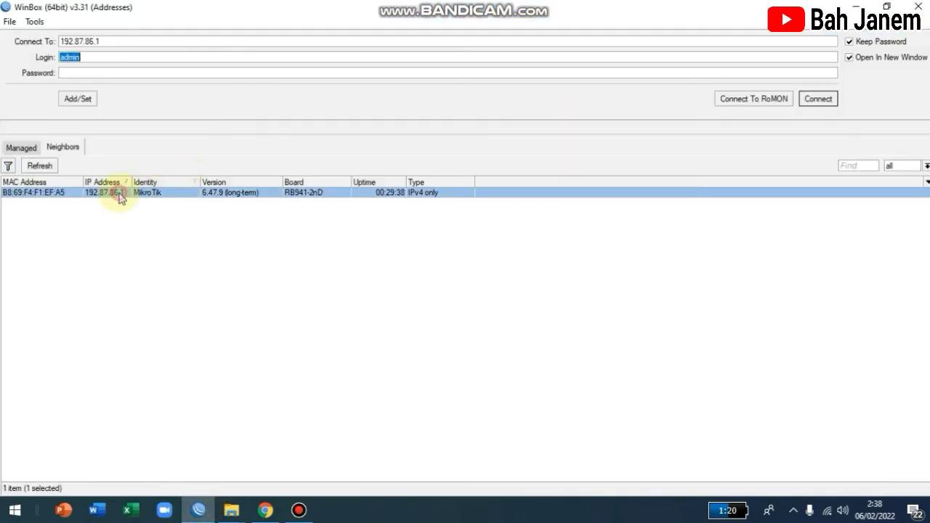
{"action": "left_click", "coordinate": [819, 100]}
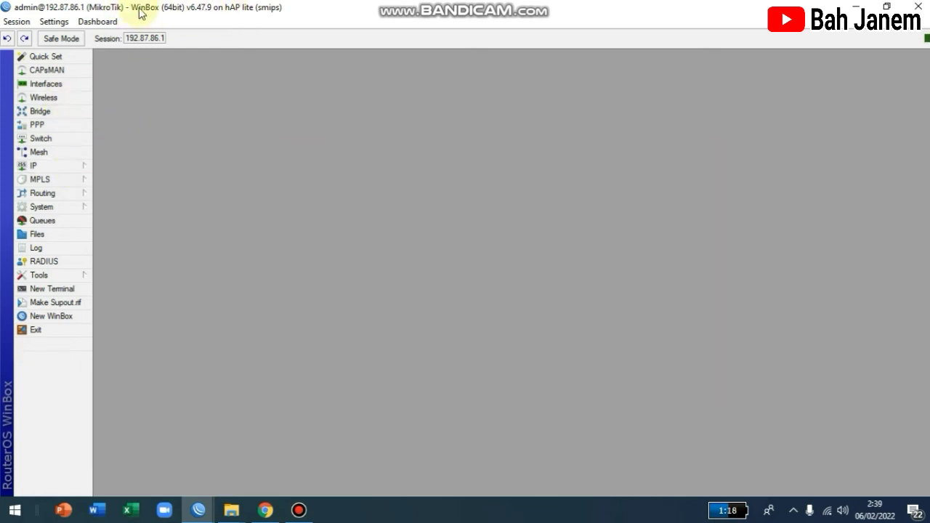
Step: Change the router identity from MikroTik to Fazzlan and apply it
{"action": "left_click", "coordinate": [69, 166]}
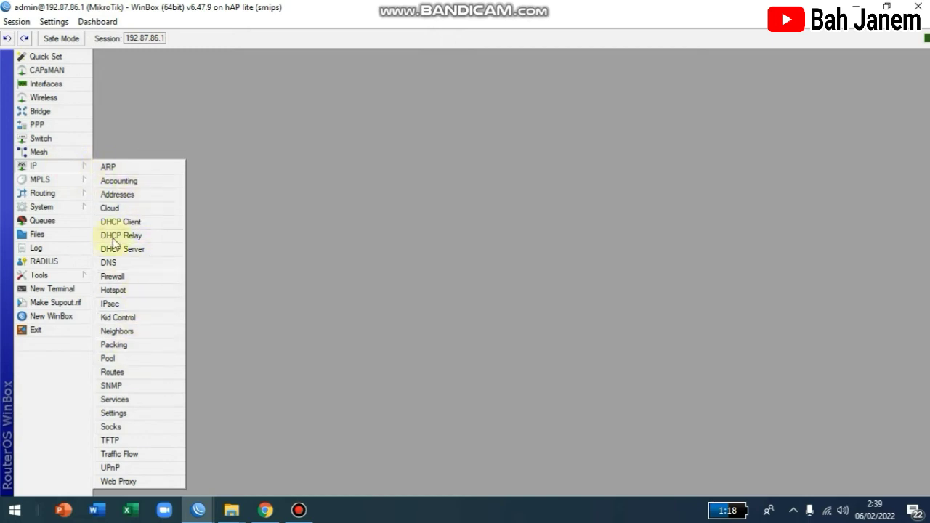
{"action": "mouse_move", "coordinate": [63, 210]}
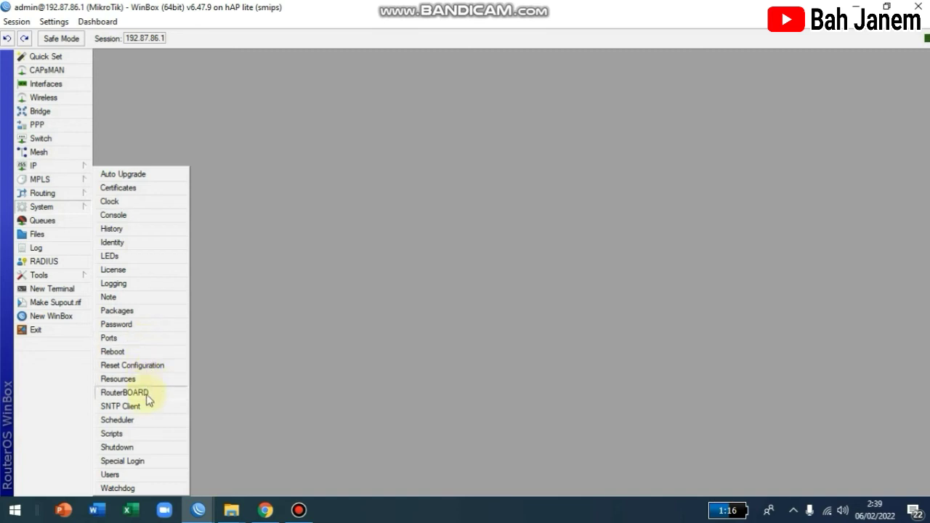
{"action": "left_click", "coordinate": [127, 242]}
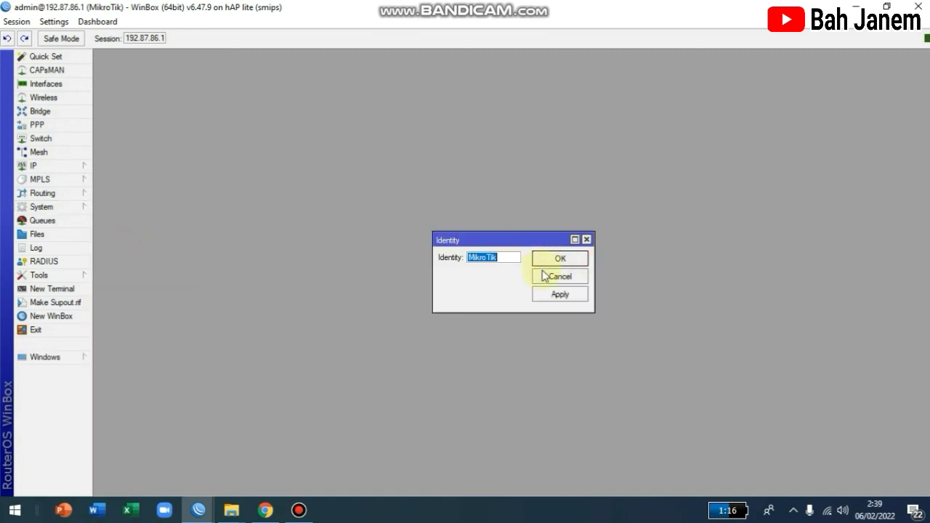
{"action": "type", "text": "Fazzlan"}
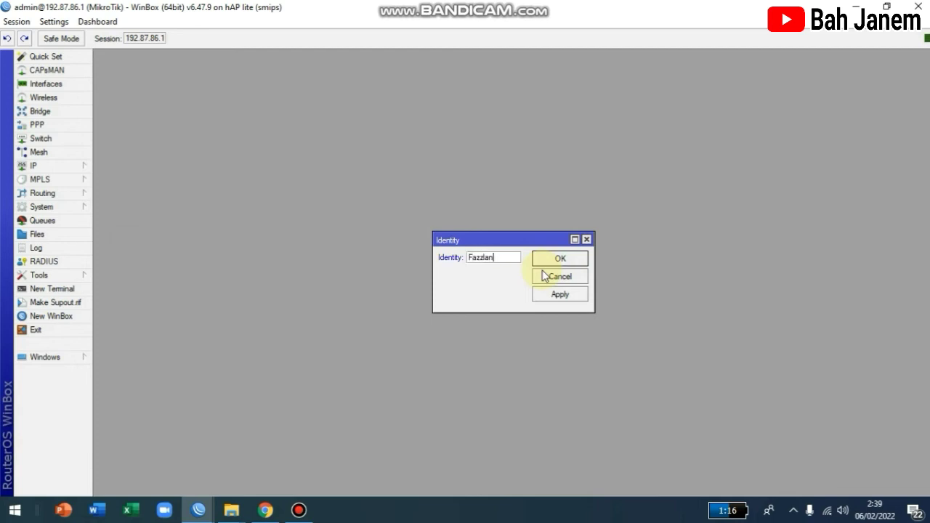
{"action": "left_click", "coordinate": [572, 294]}
{"action": "left_click", "coordinate": [557, 260]}
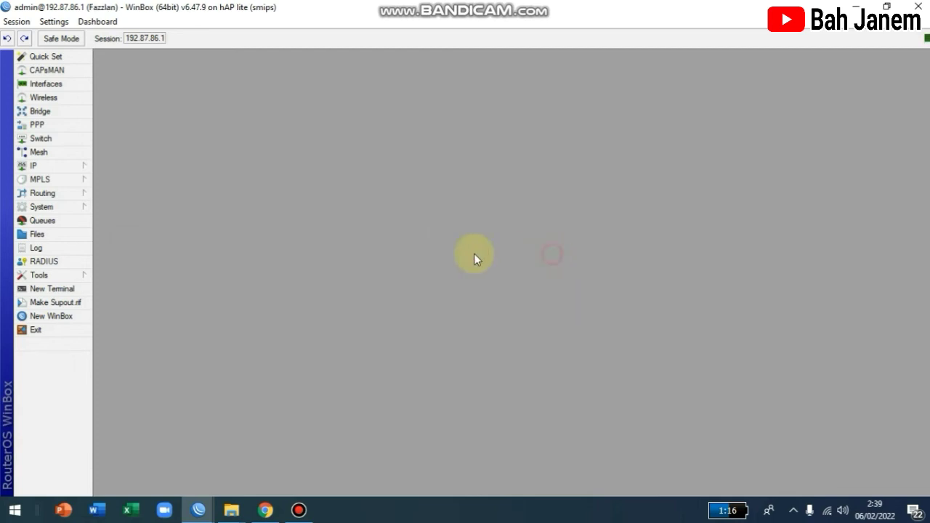
{"action": "left_click", "coordinate": [45, 208]}
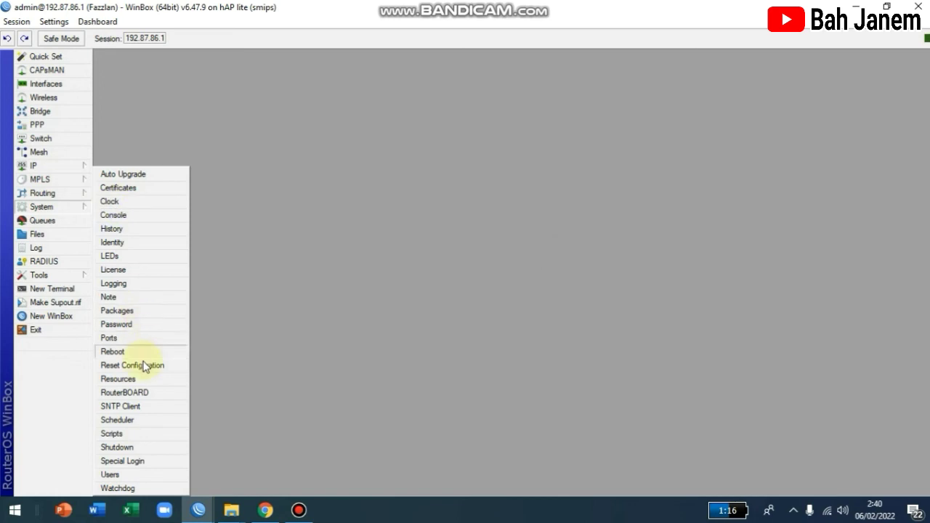
Step: In the User List, create a new user and name it janem
{"action": "left_click", "coordinate": [136, 476]}
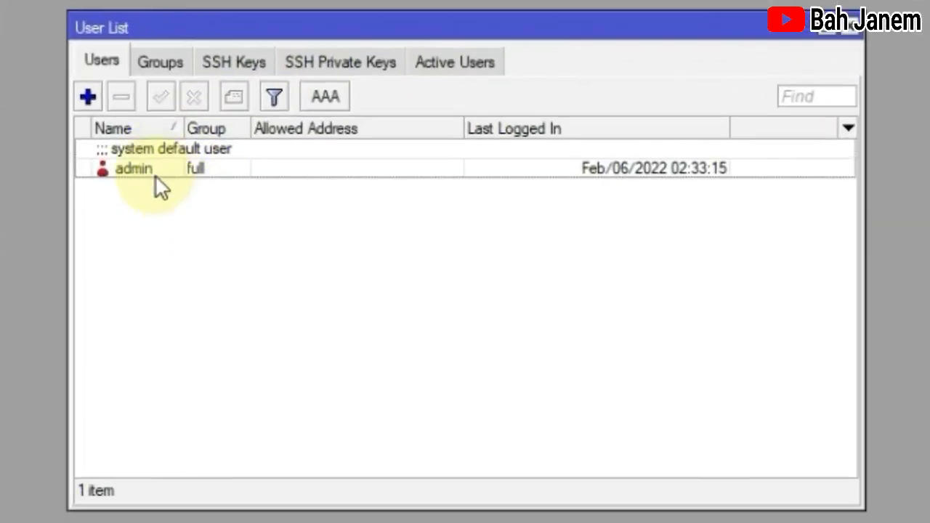
{"action": "left_click", "coordinate": [150, 164]}
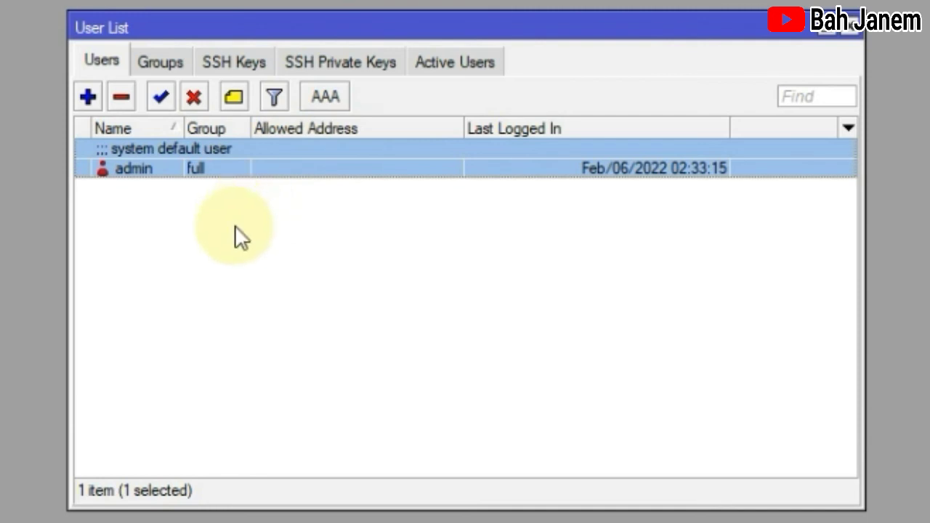
{"action": "left_click", "coordinate": [87, 97]}
{"action": "left_click", "coordinate": [414, 154]}
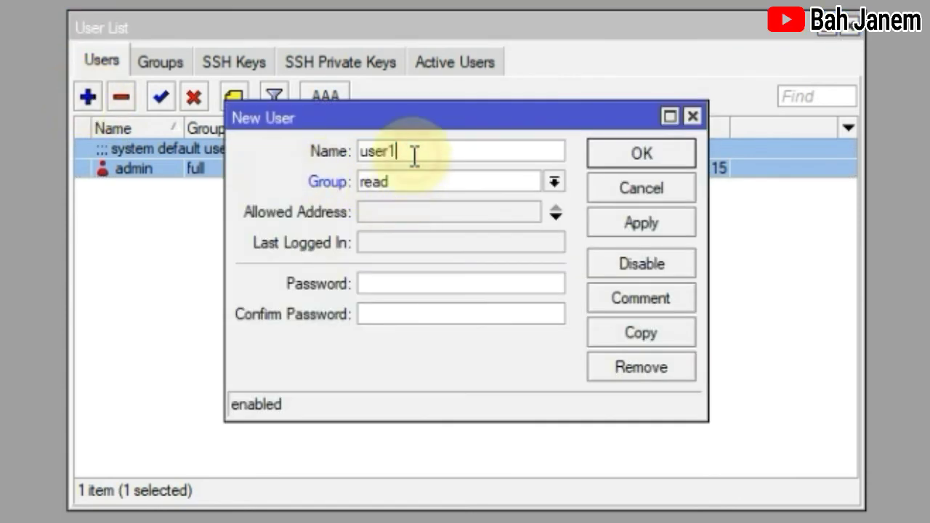
{"action": "left_click_drag", "start_coordinate": [414, 155], "coordinate": [358, 152]}
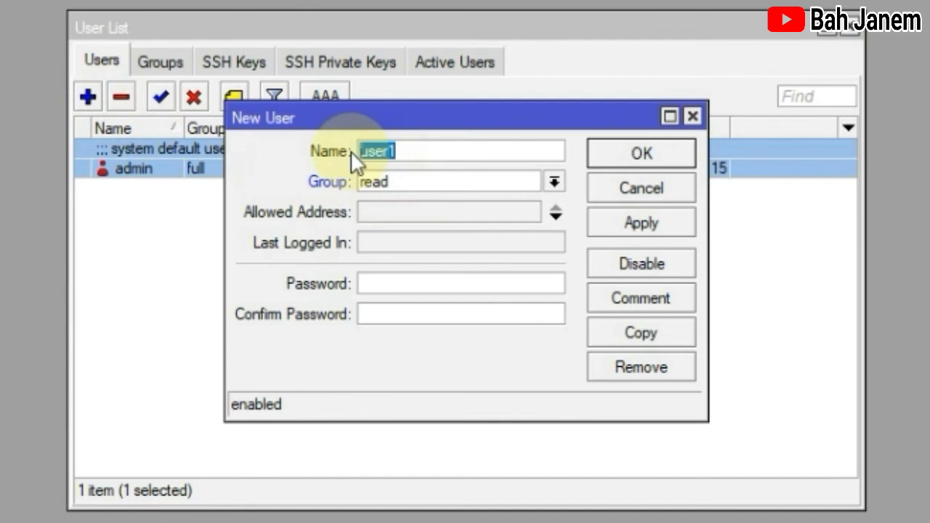
{"action": "type", "text": "janem"}
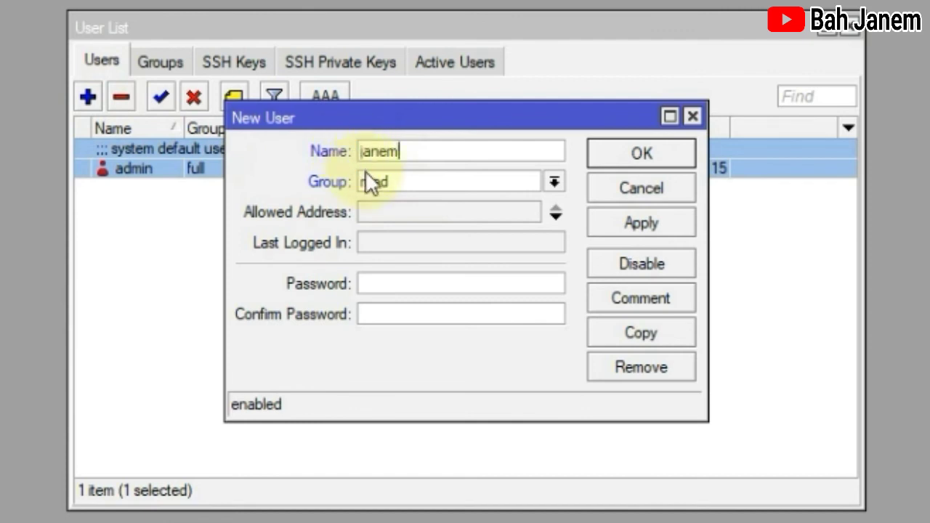
Step: Put janem in the full group, set and confirm its password, save, and select it
{"action": "left_click", "coordinate": [554, 182]}
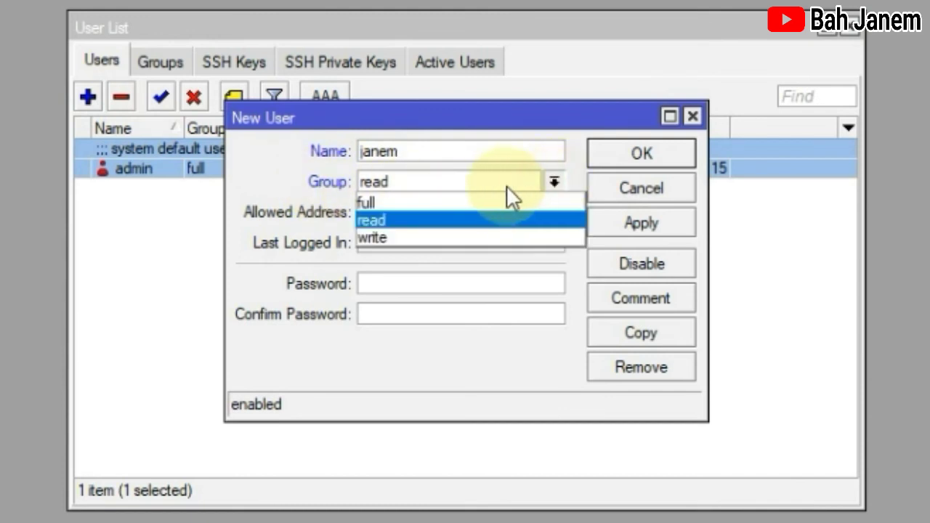
{"action": "left_click", "coordinate": [423, 199]}
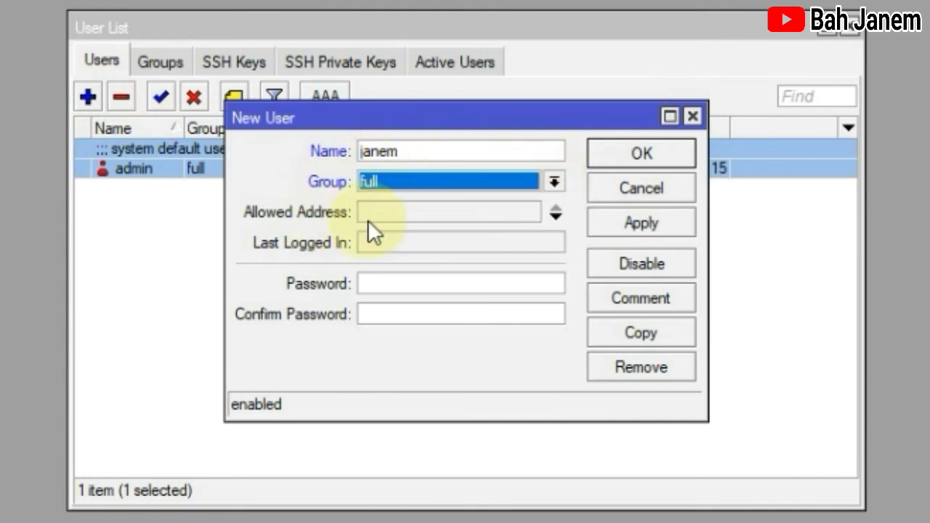
{"action": "left_click", "coordinate": [379, 282]}
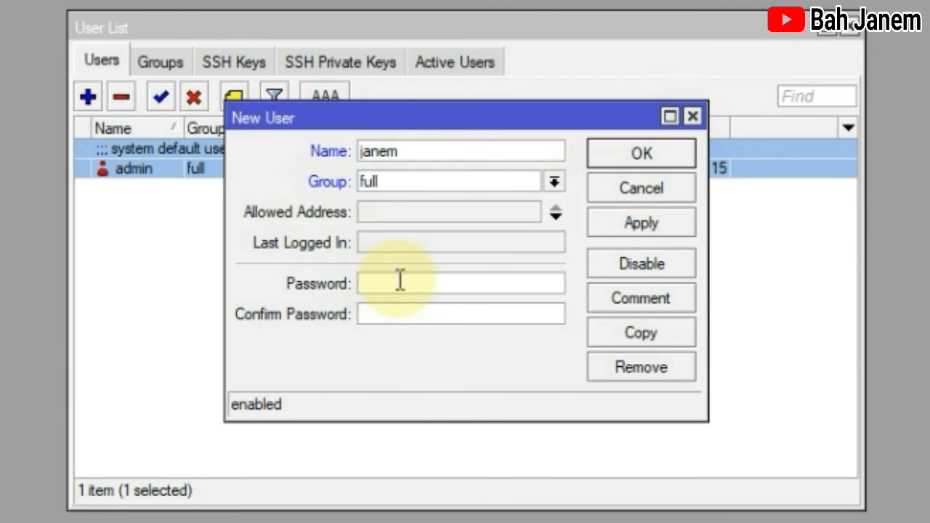
{"action": "type", "text": "****"}
{"action": "left_click", "coordinate": [511, 316]}
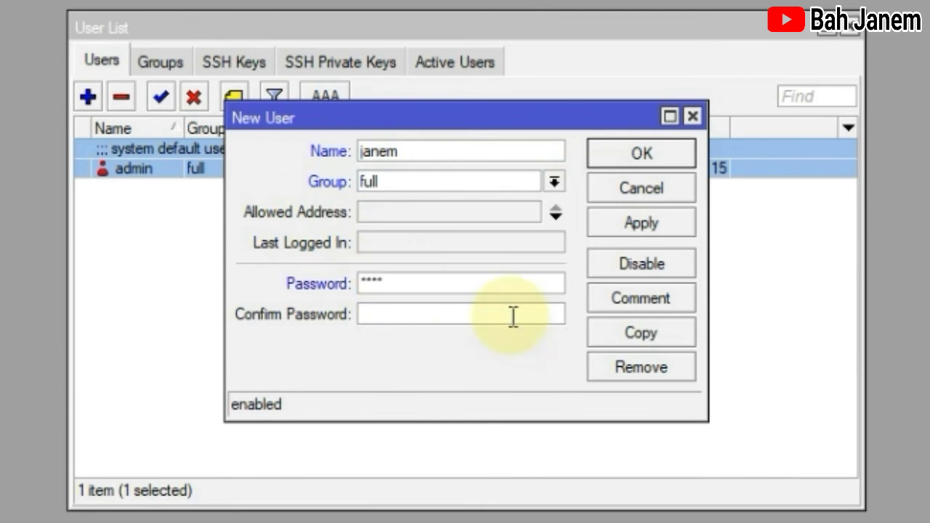
{"action": "type", "text": "*"}
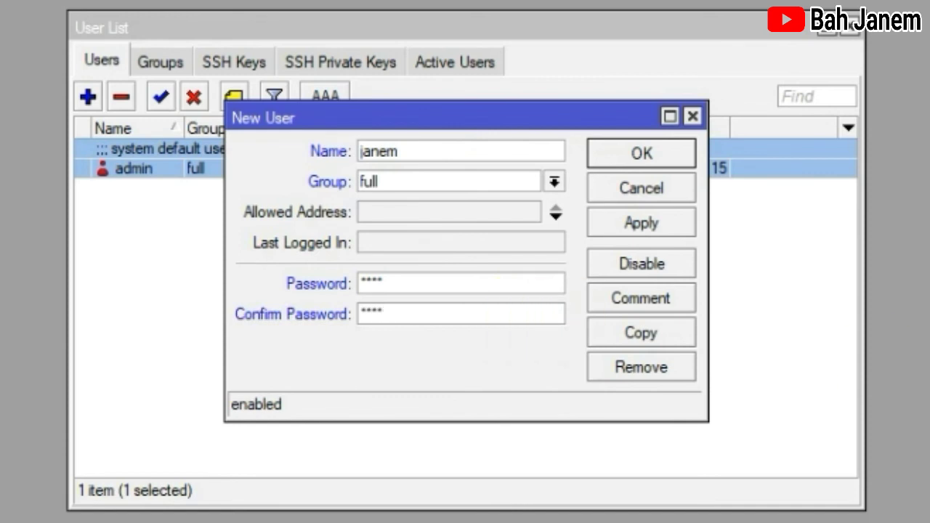
{"action": "left_click", "coordinate": [640, 231]}
{"action": "left_click", "coordinate": [626, 157]}
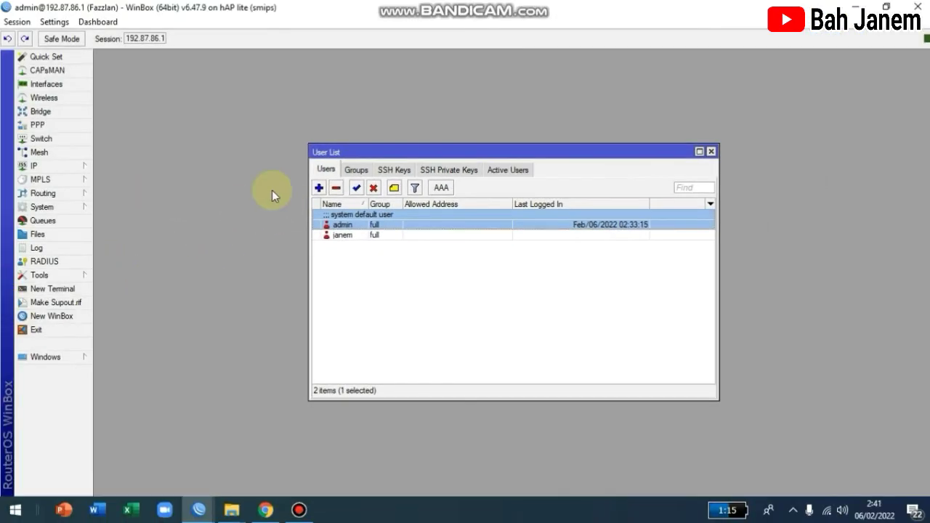
{"action": "left_click", "coordinate": [346, 234]}
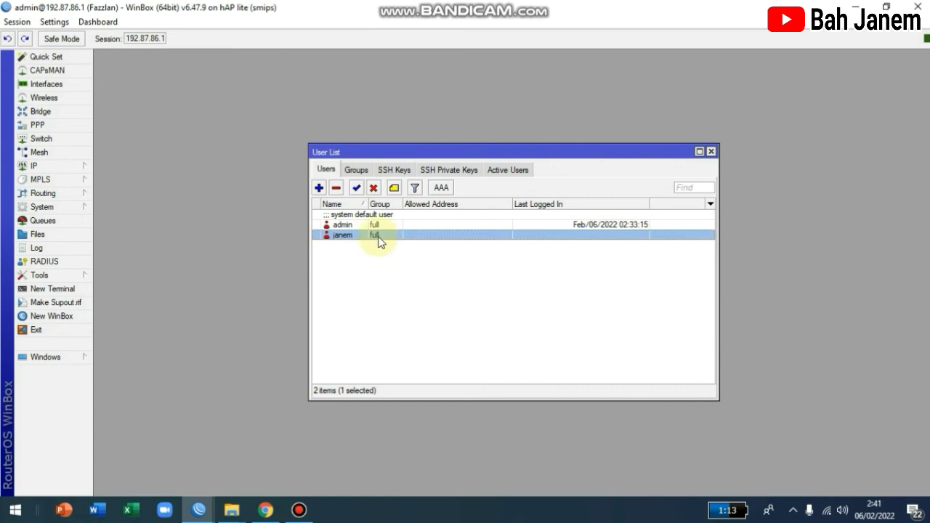
Step: Exit the admin session and reconnect to the router as janem
{"action": "left_click", "coordinate": [33, 329]}
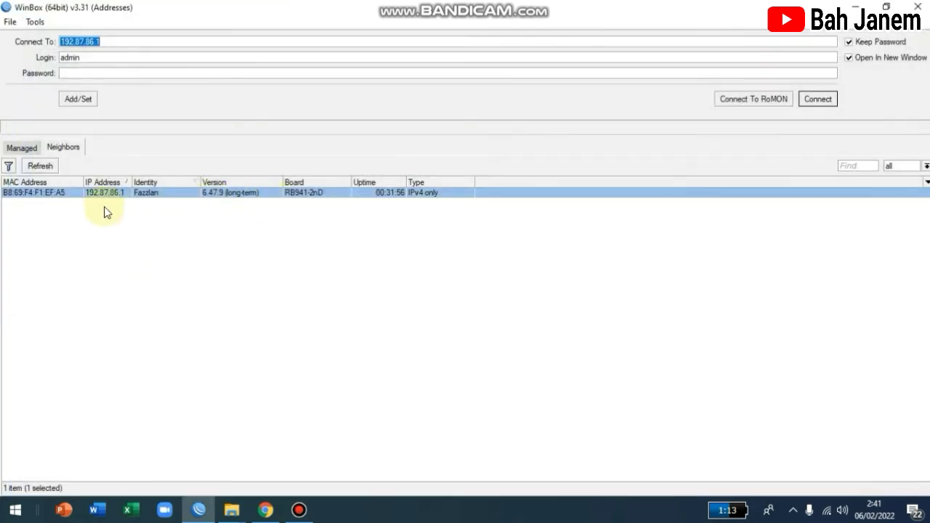
{"action": "key", "text": "Tab"}
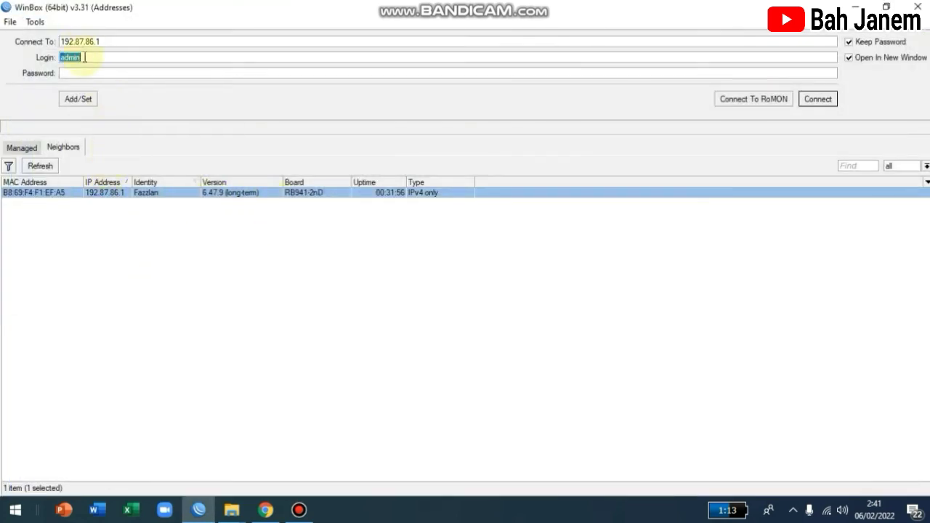
{"action": "type", "text": "janem"}
{"action": "left_click", "coordinate": [69, 71]}
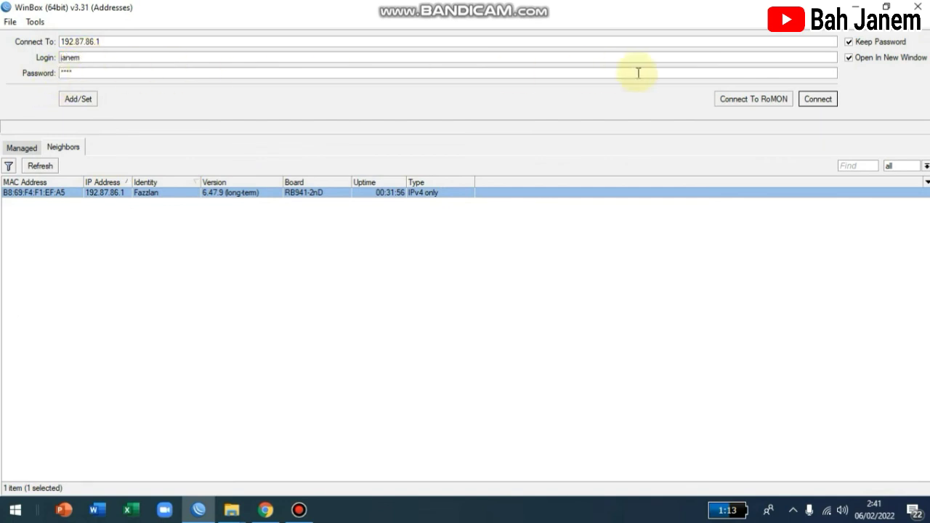
{"action": "left_click", "coordinate": [817, 99]}
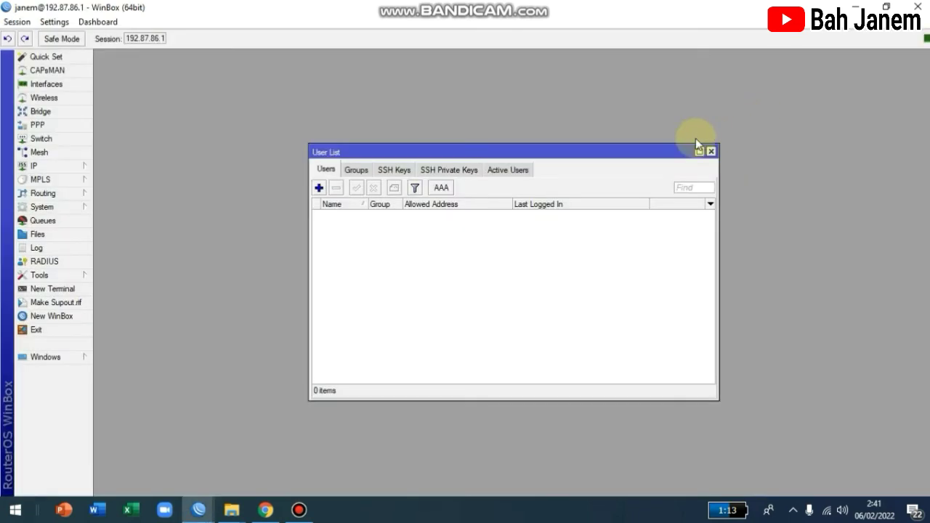
Step: Delete the admin user, leaving janem as the only user, and close the list
{"action": "left_click", "coordinate": [342, 218]}
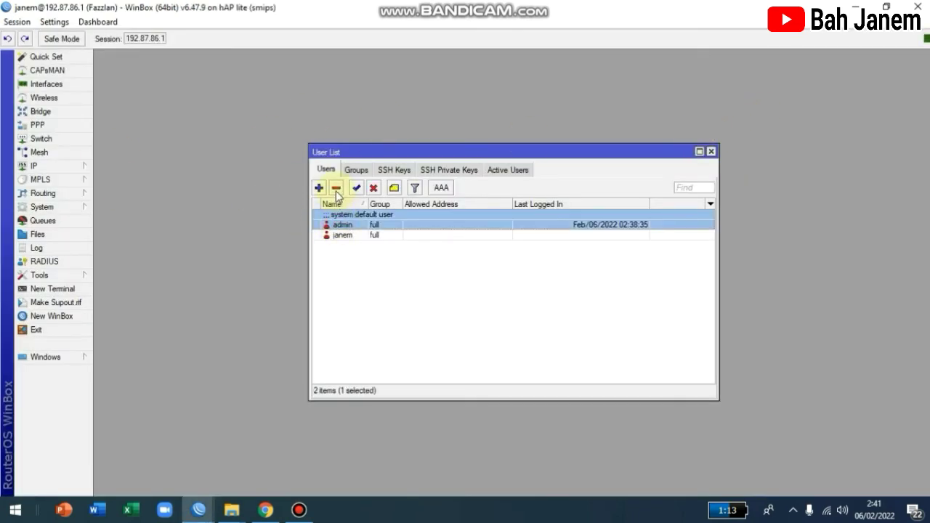
{"action": "left_click", "coordinate": [337, 189]}
{"action": "left_click", "coordinate": [441, 224]}
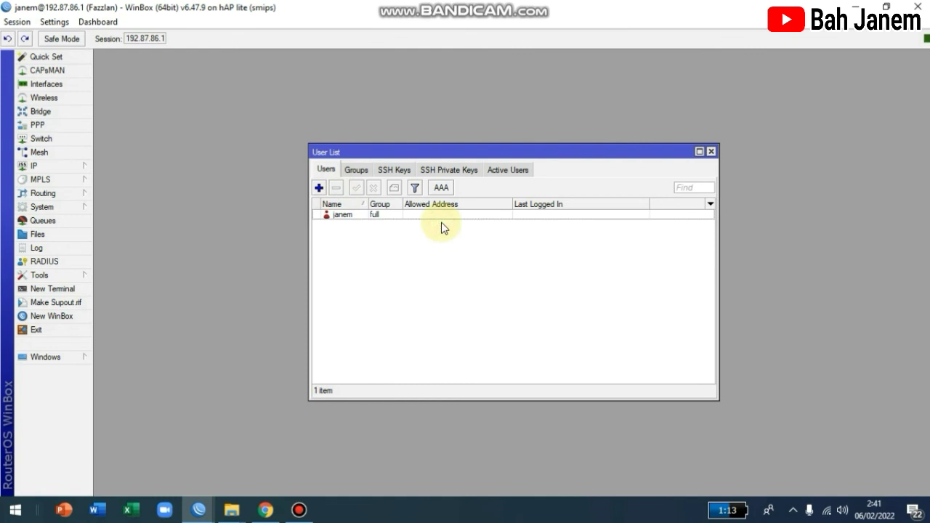
{"action": "left_click", "coordinate": [712, 153]}
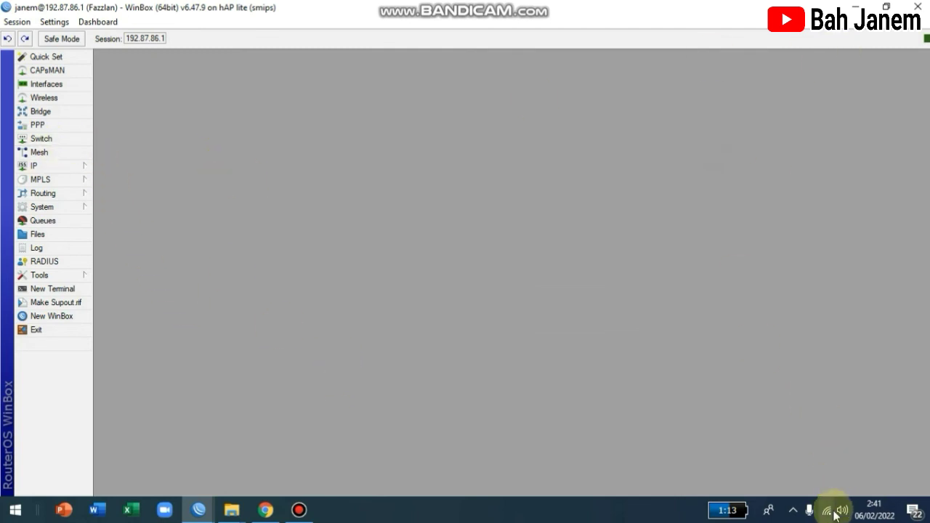
Step: Add Date and Time fields to the WinBox status bar
{"action": "right_click", "coordinate": [860, 36]}
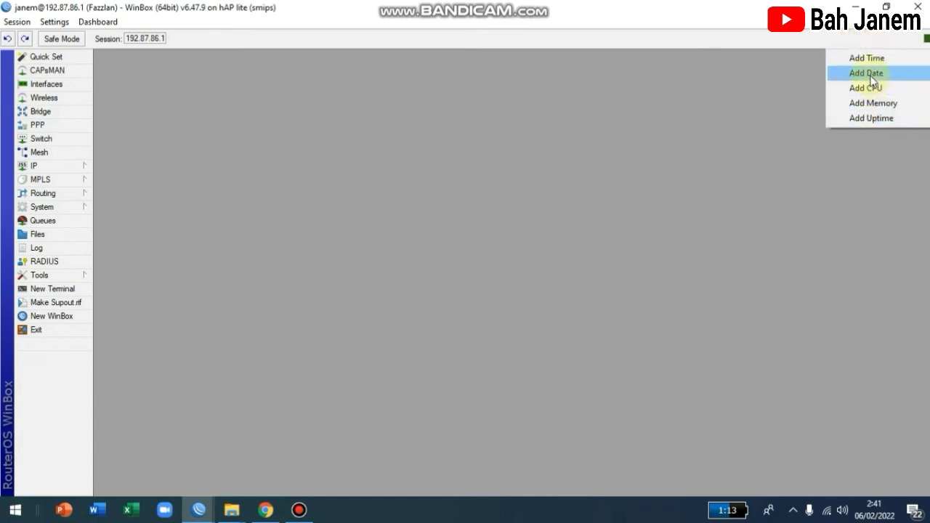
{"action": "left_click", "coordinate": [866, 73]}
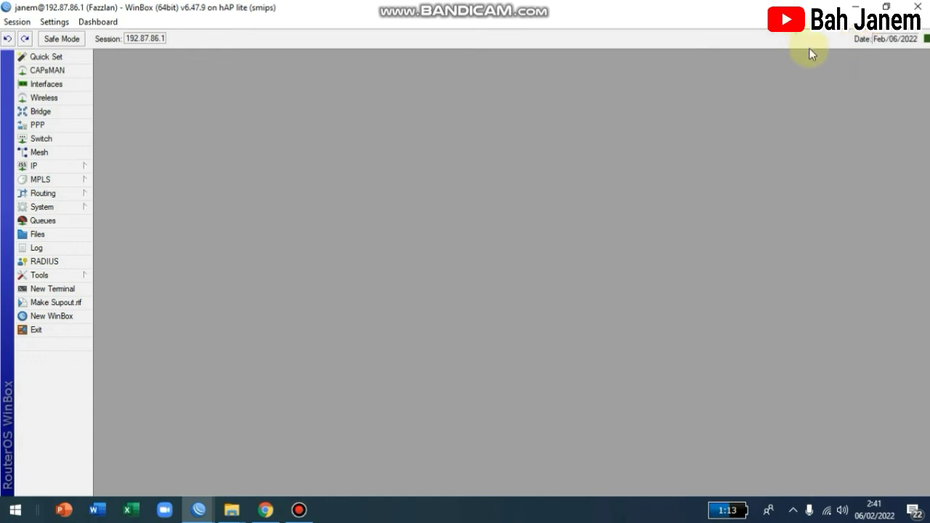
{"action": "right_click", "coordinate": [802, 38]}
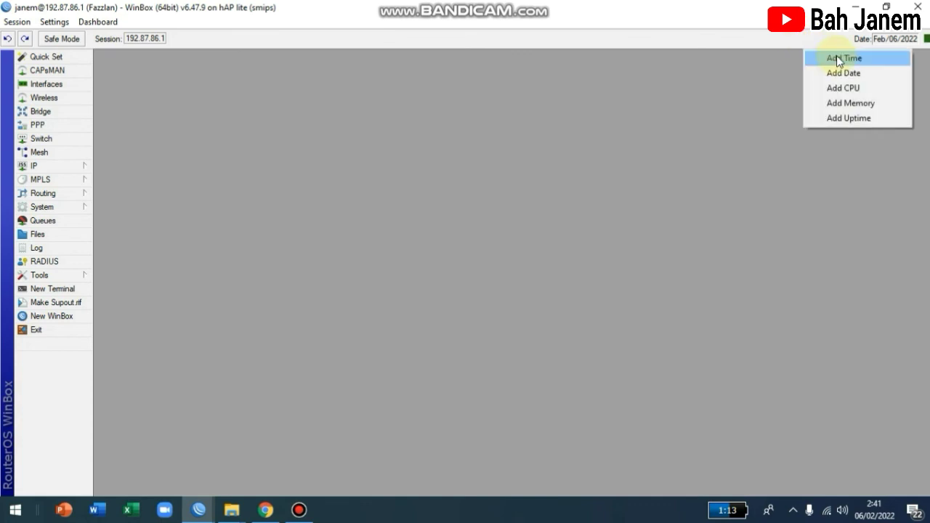
{"action": "left_click", "coordinate": [835, 58]}
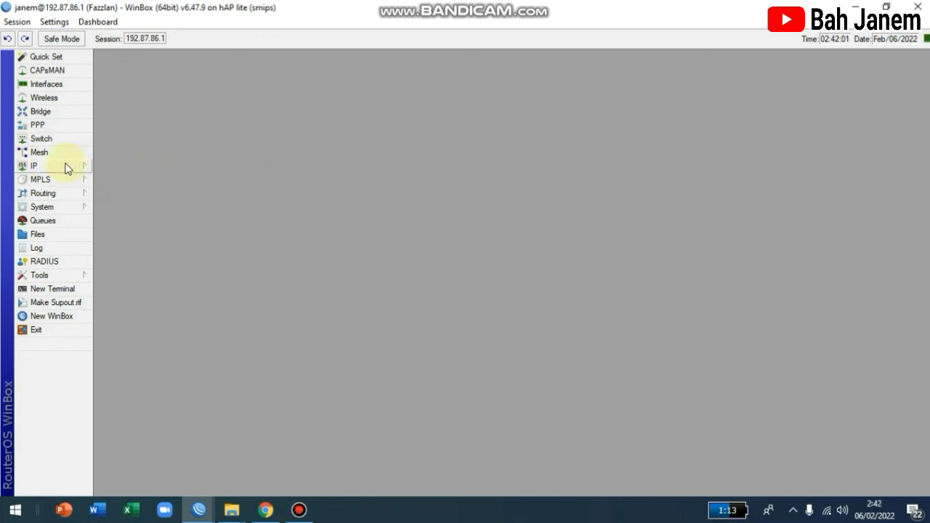
Step: Apply the System Clock settings with time zone autodetected as Asia/Jakarta (GMT +07:00)
{"action": "left_click", "coordinate": [81, 209]}
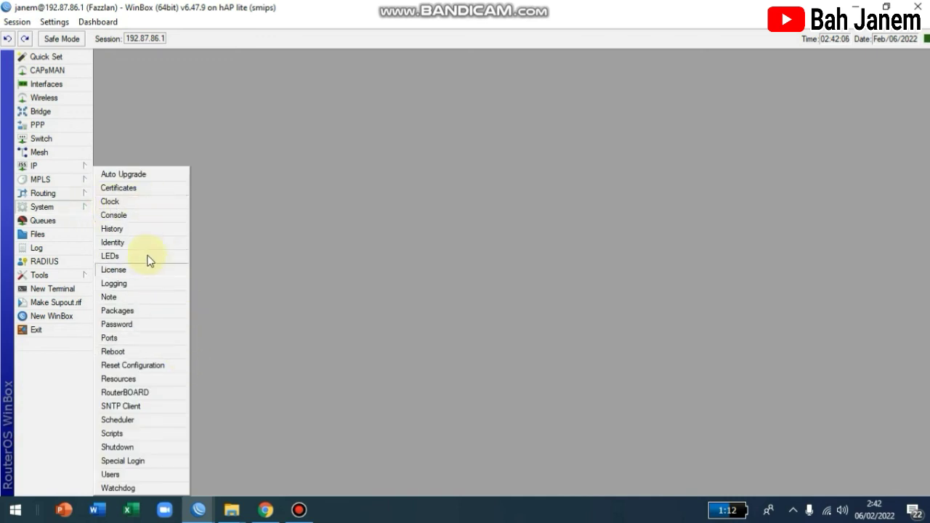
{"action": "left_click", "coordinate": [133, 202]}
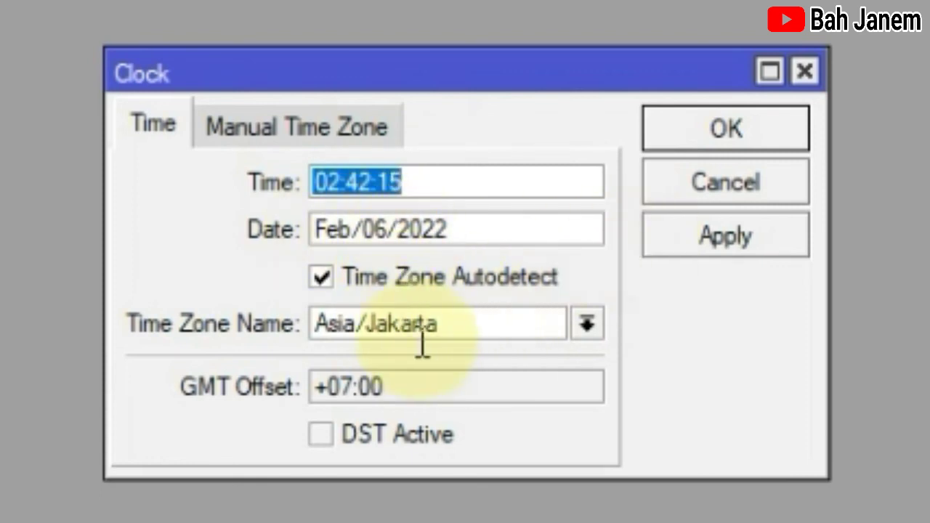
{"action": "left_click", "coordinate": [691, 235]}
{"action": "left_click", "coordinate": [672, 132]}
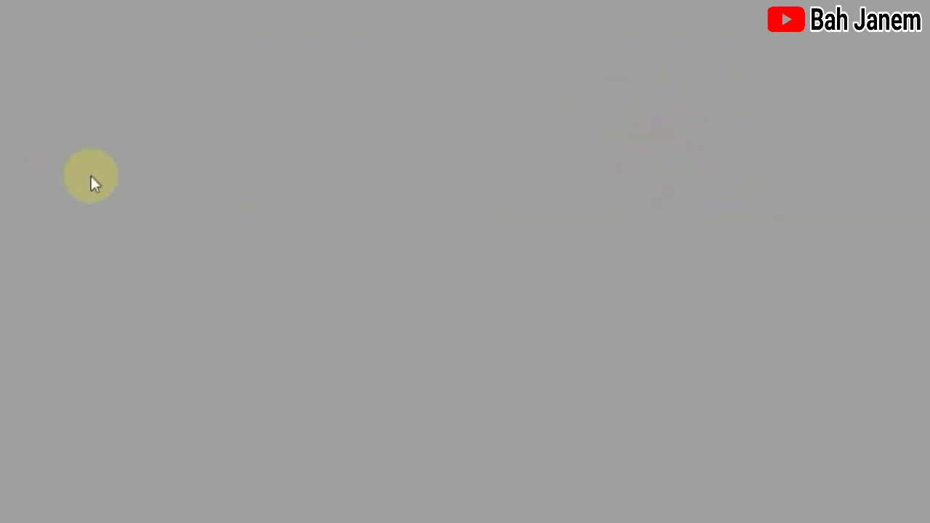
Step: Enable the SNTP client with servers 0.id.ntp.pool.org and 1.id.ntp.pool.org, then apply
{"action": "left_click", "coordinate": [65, 206]}
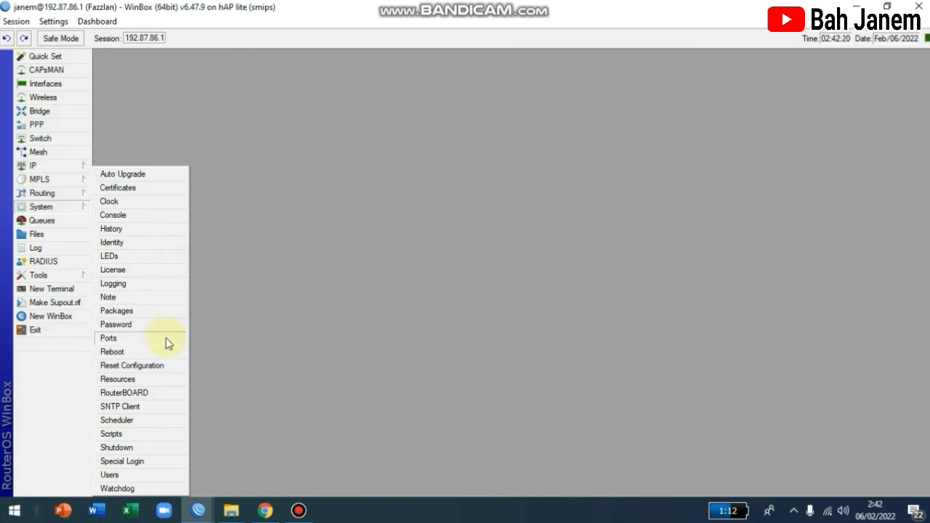
{"action": "left_click", "coordinate": [149, 407]}
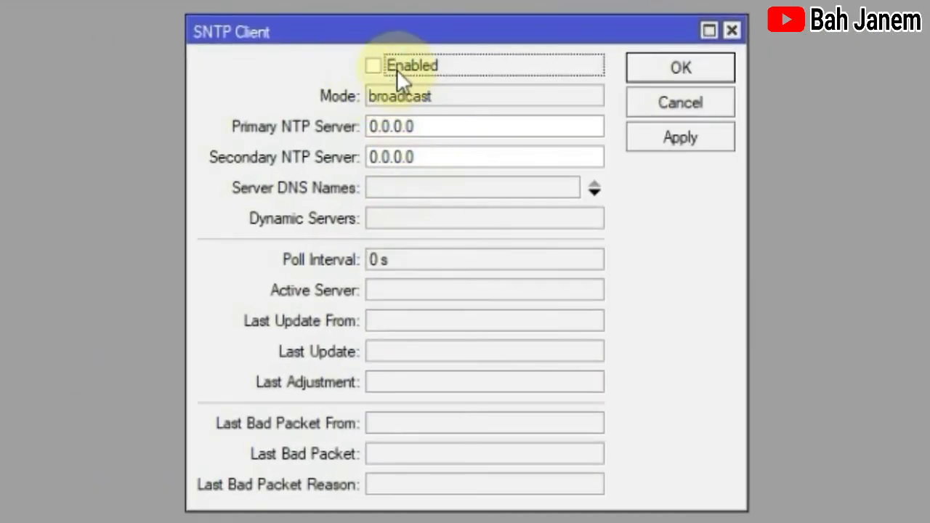
{"action": "left_click", "coordinate": [376, 66]}
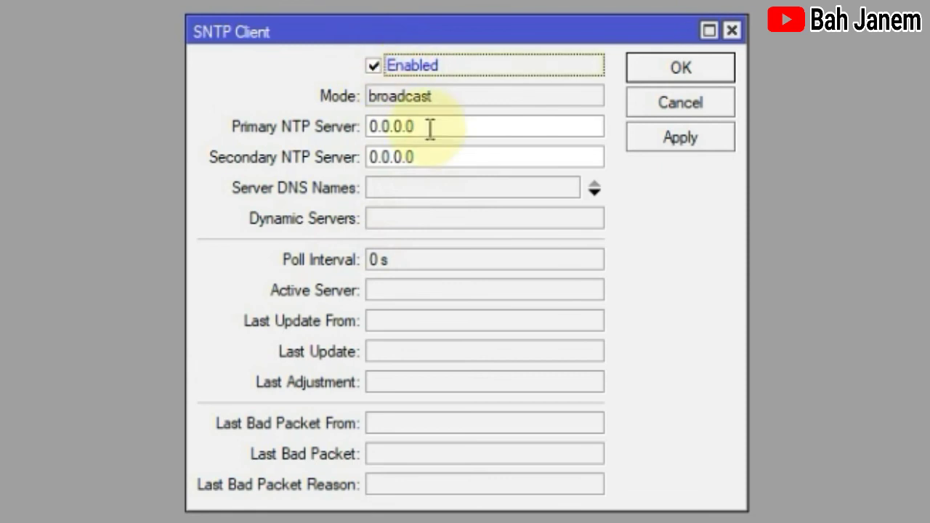
{"action": "left_click_drag", "start_coordinate": [442, 126], "coordinate": [359, 124]}
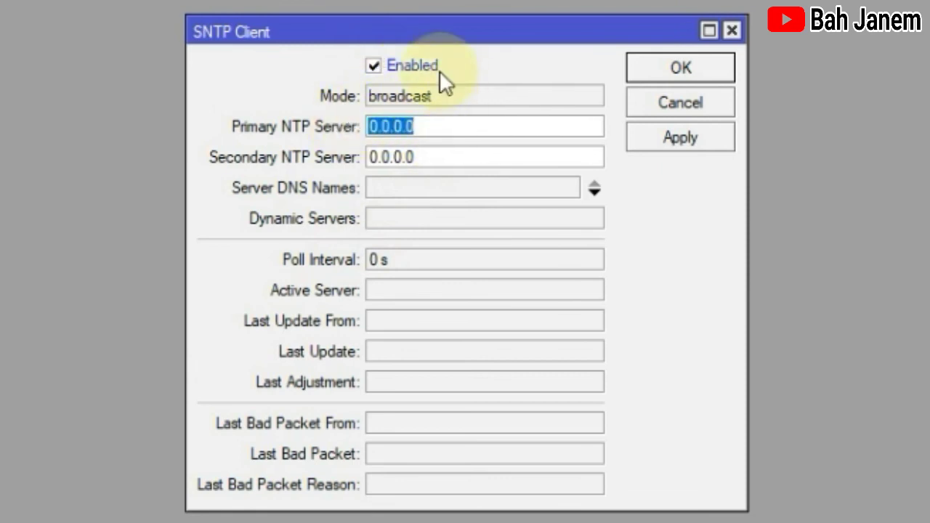
{"action": "type", "text": "0."}
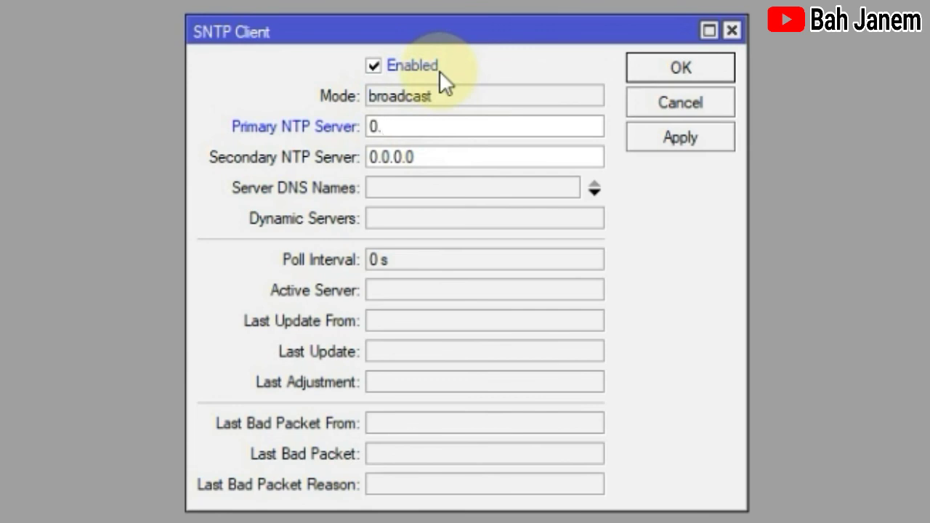
{"action": "type", "text": "id"}
{"action": "type", "text": "."}
{"action": "type", "text": "ntp"}
{"action": "type", "text": ".pl"}
{"action": "type", "text": "ool"}
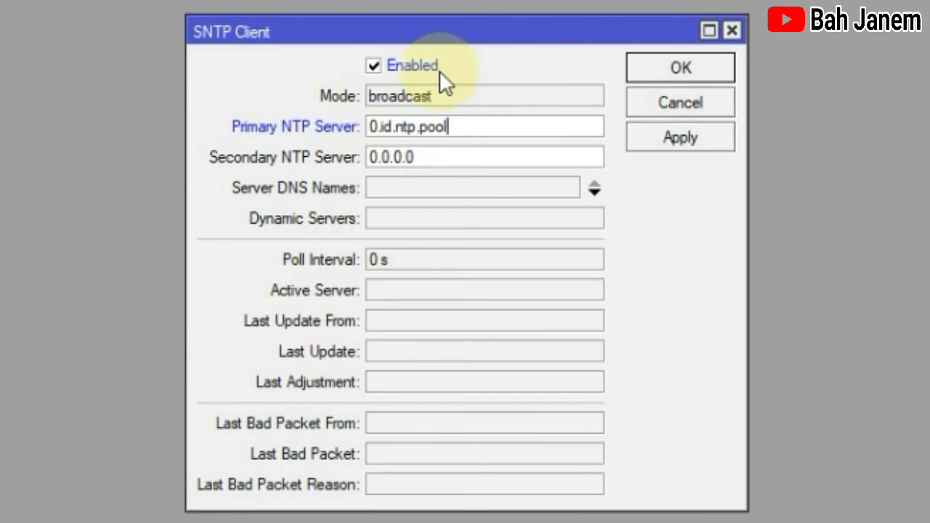
{"action": "type", "text": ".org"}
{"action": "double_click", "coordinate": [461, 158]}
{"action": "type", "text": "1"}
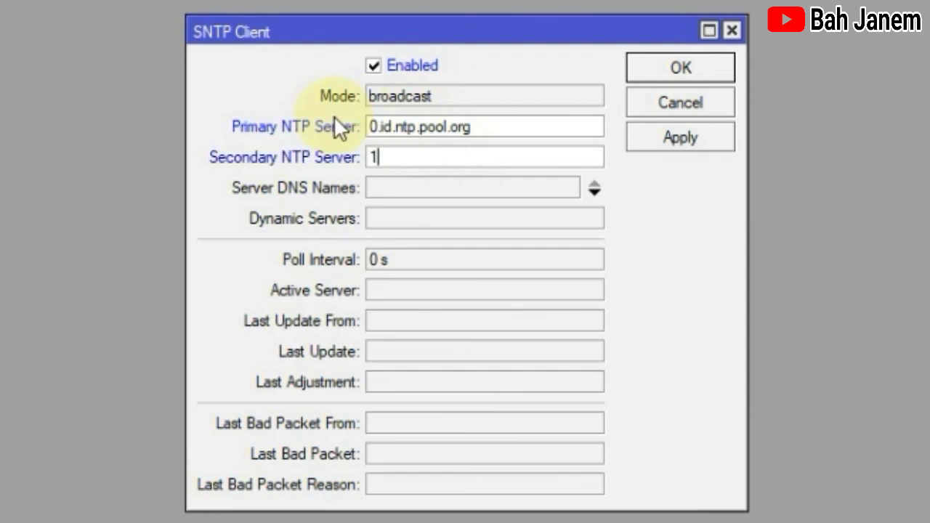
{"action": "type", "text": ".id.ntp.pool"}
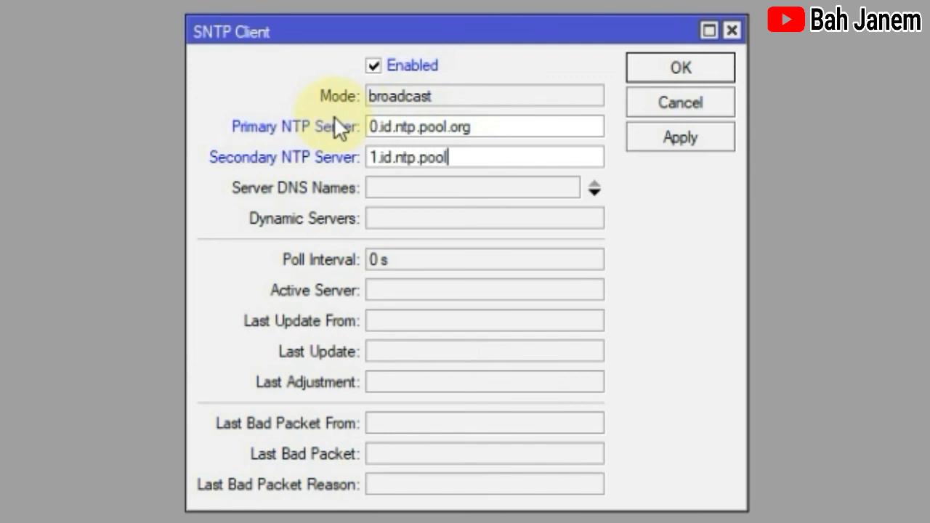
{"action": "type", "text": ".org"}
{"action": "left_click", "coordinate": [686, 142]}
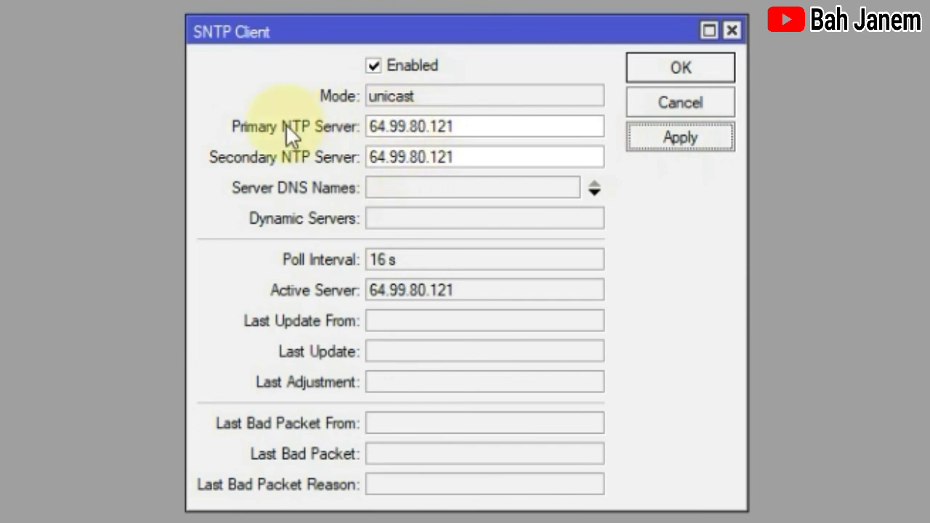
{"action": "left_click", "coordinate": [696, 68]}
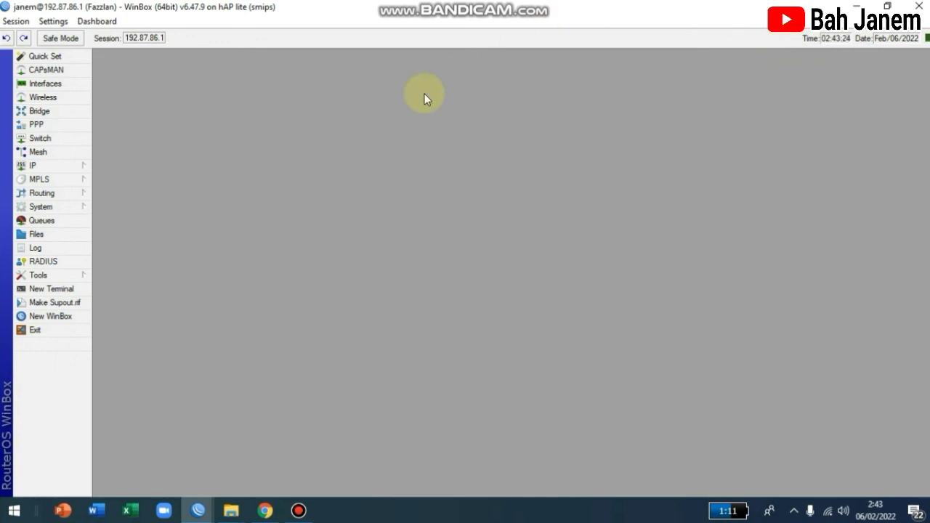
{"action": "left_click", "coordinate": [74, 222]}
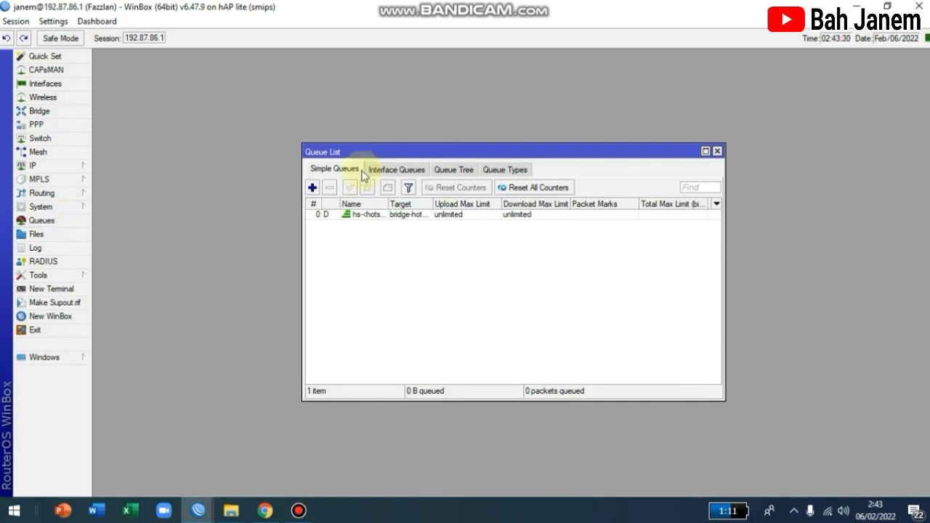
{"action": "left_click", "coordinate": [717, 151]}
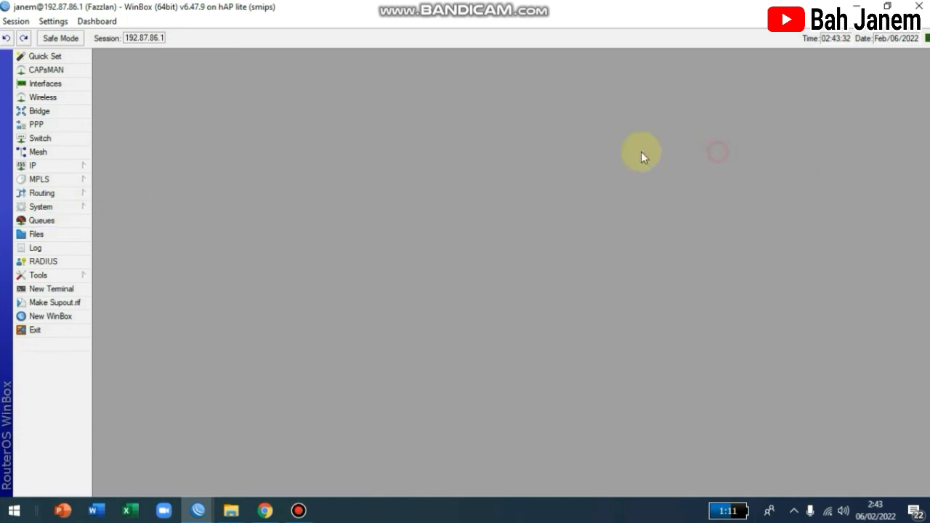
{"action": "left_click", "coordinate": [71, 127]}
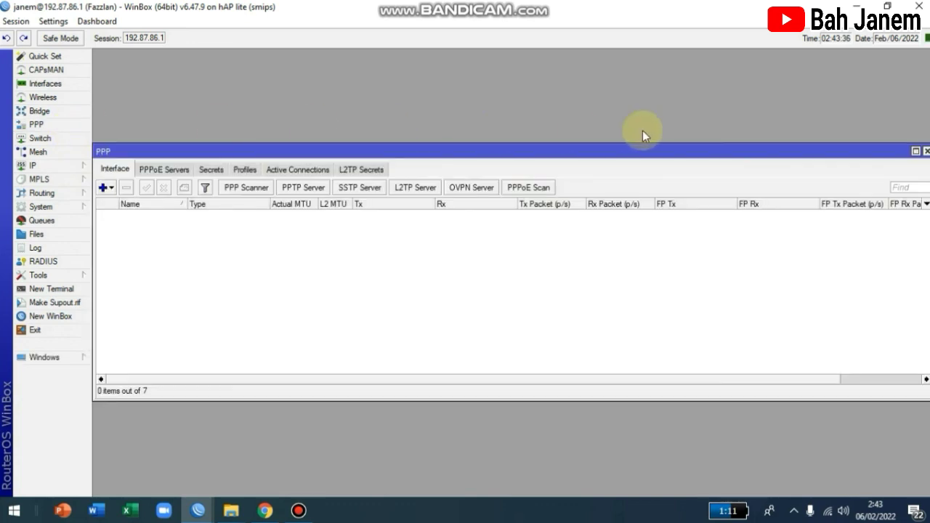
{"action": "left_click", "coordinate": [925, 152]}
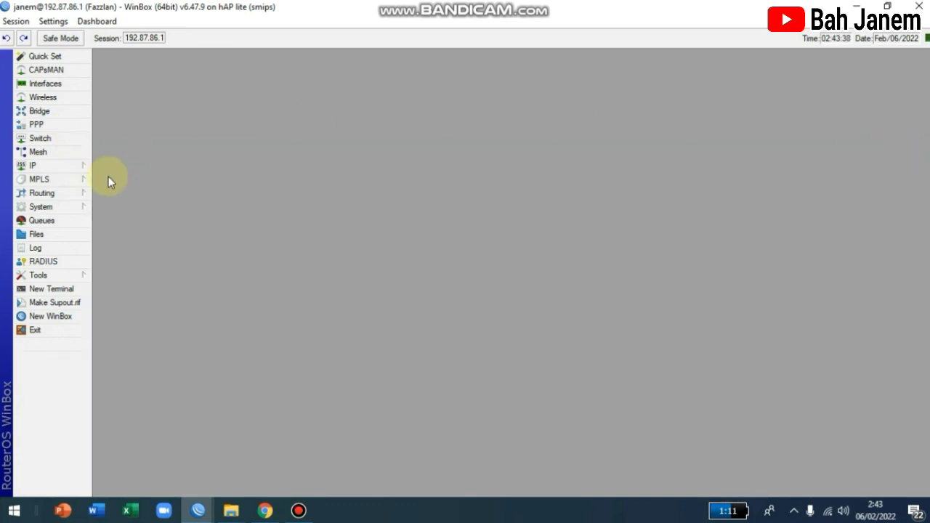